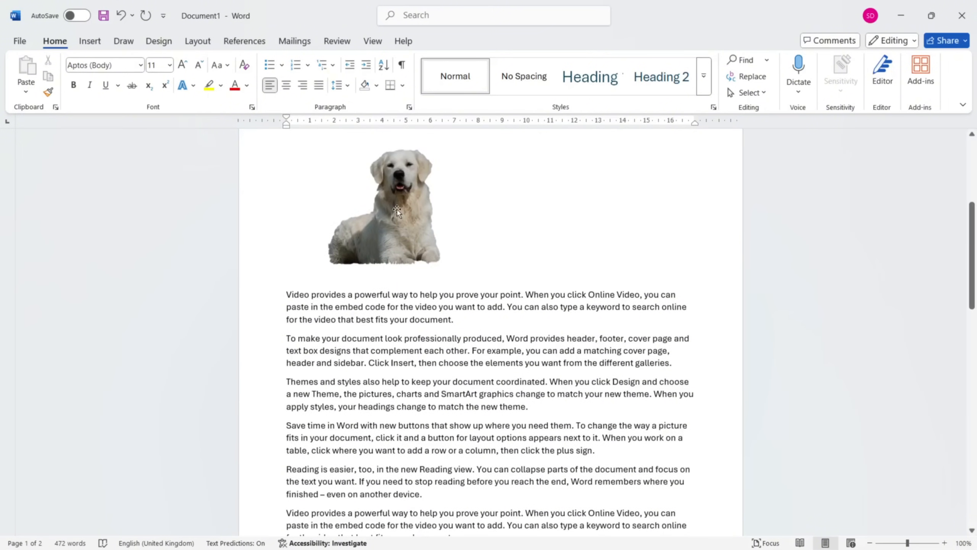
- Move the dog picture below the first "Themes and styles" paragraph and set its text wrapping to Square
drag(397, 211, 531, 413)
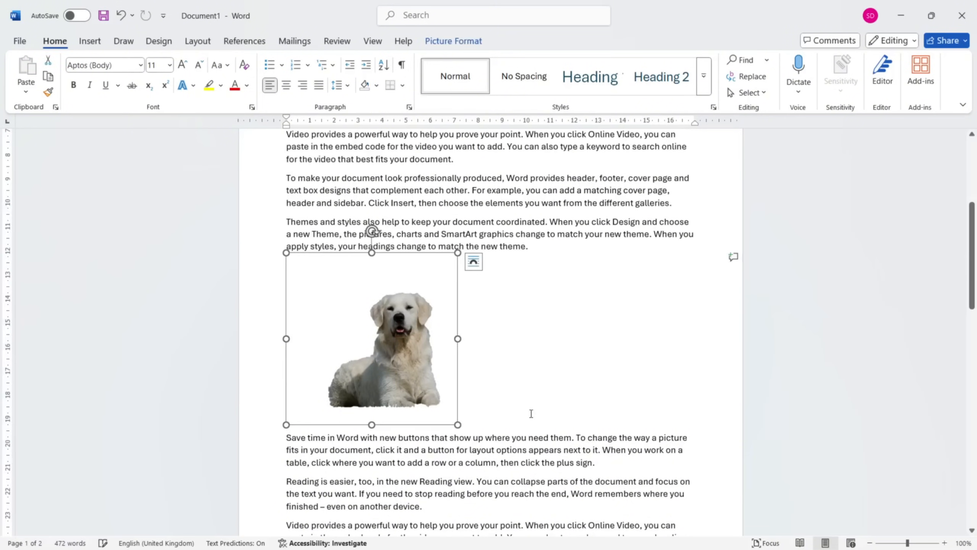
click(473, 262)
click(474, 262)
click(473, 262)
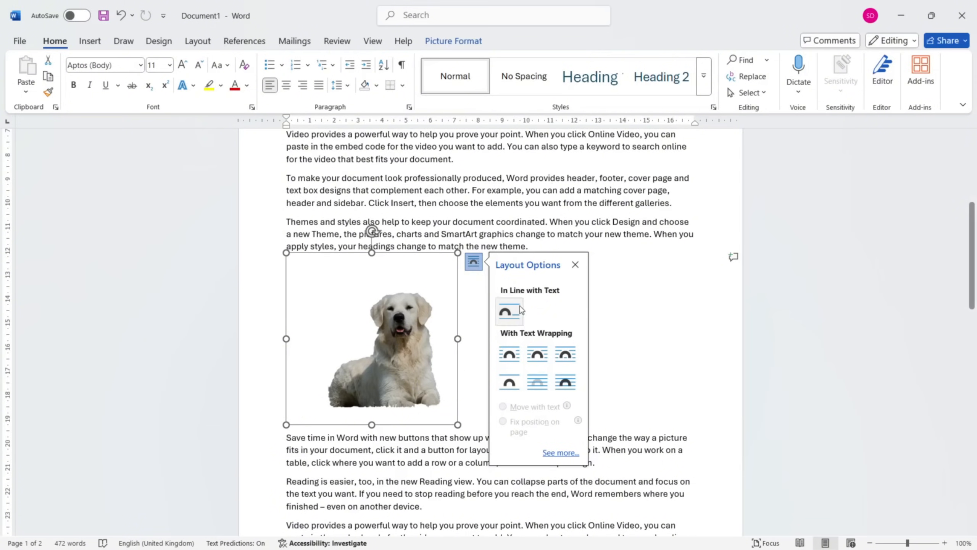
click(518, 360)
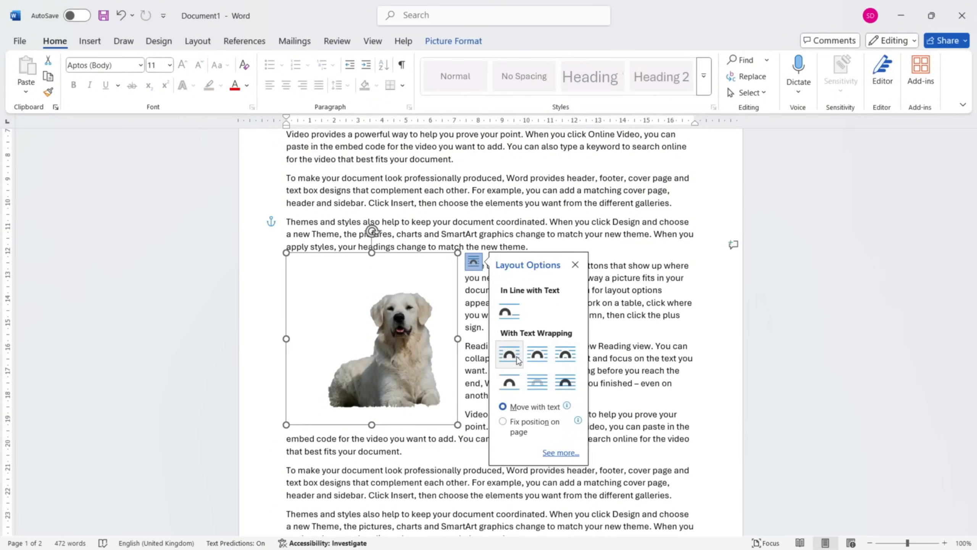
click(623, 246)
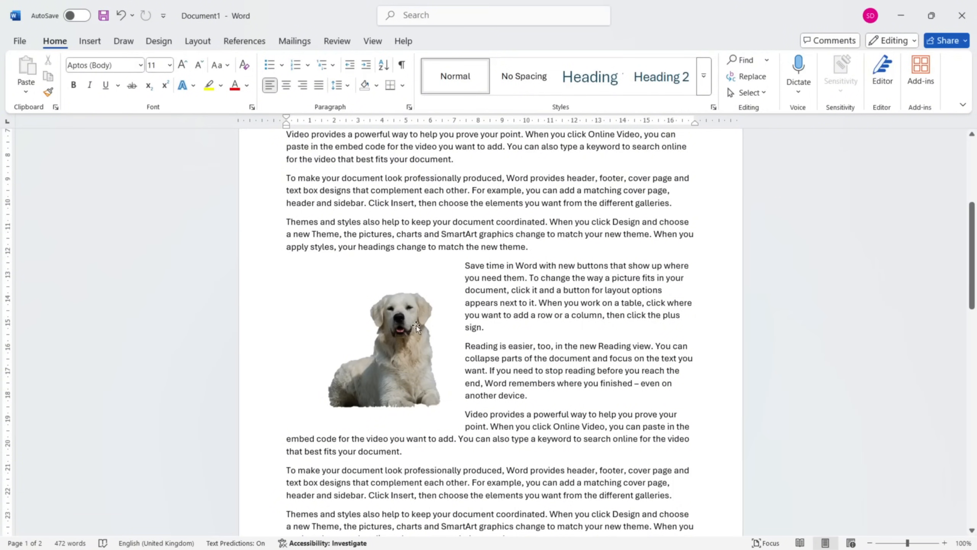
- Move the dog picture into the middle of the text and set its text wrapping to Tight
drag(417, 326, 527, 324)
click(584, 260)
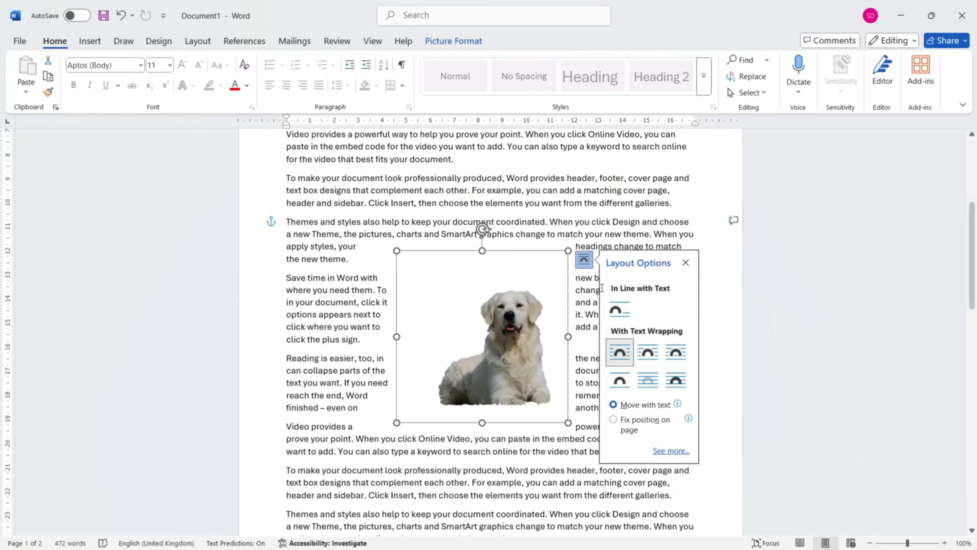
click(653, 354)
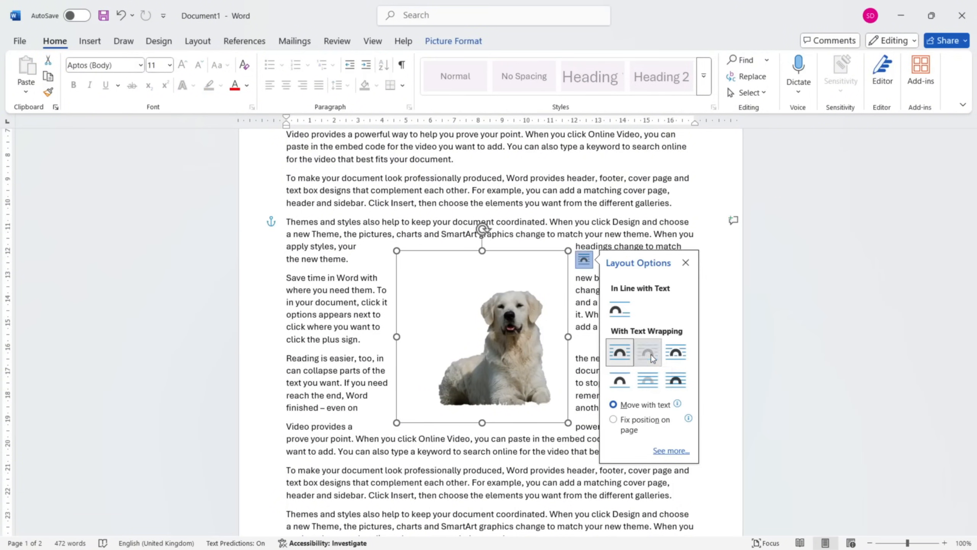
click(738, 211)
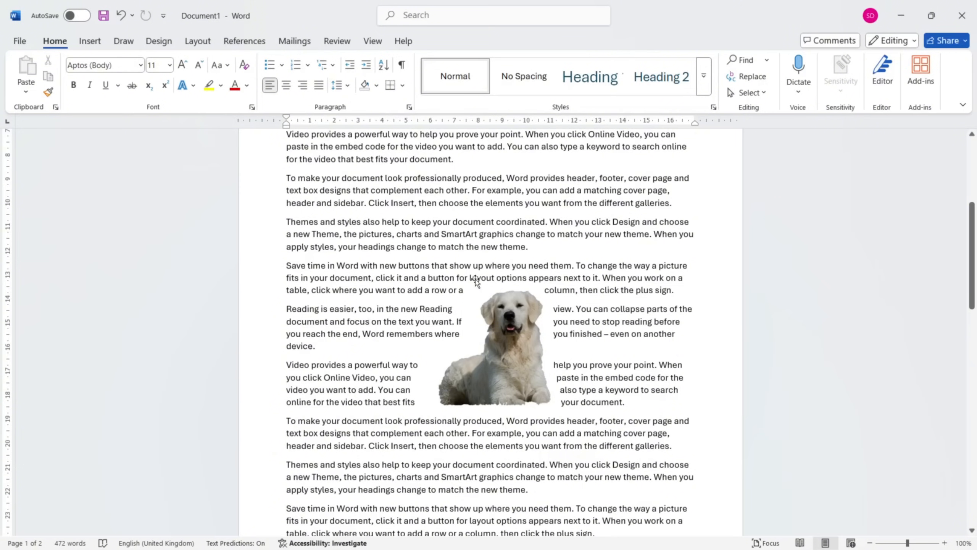
- Change the dog picture's text wrapping to Through
click(512, 367)
click(583, 260)
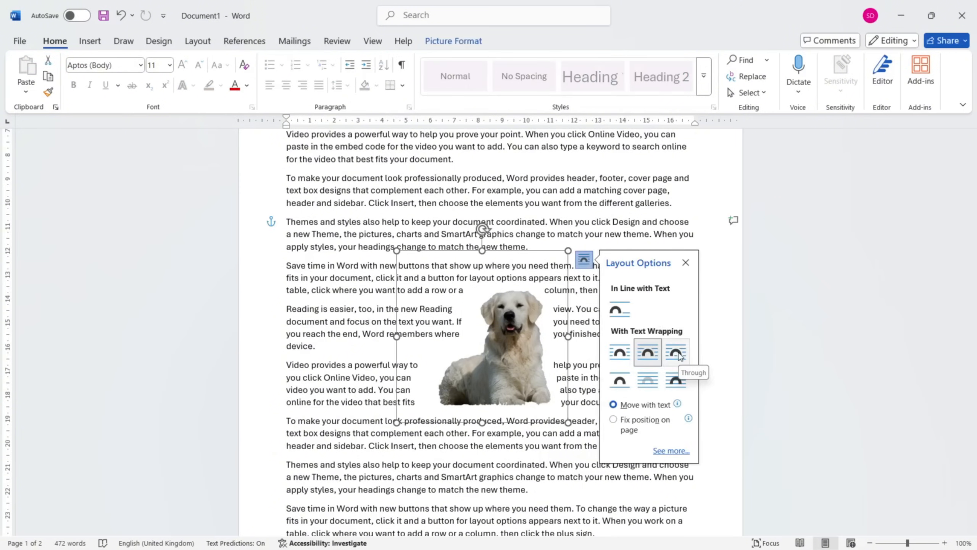
click(678, 353)
click(658, 203)
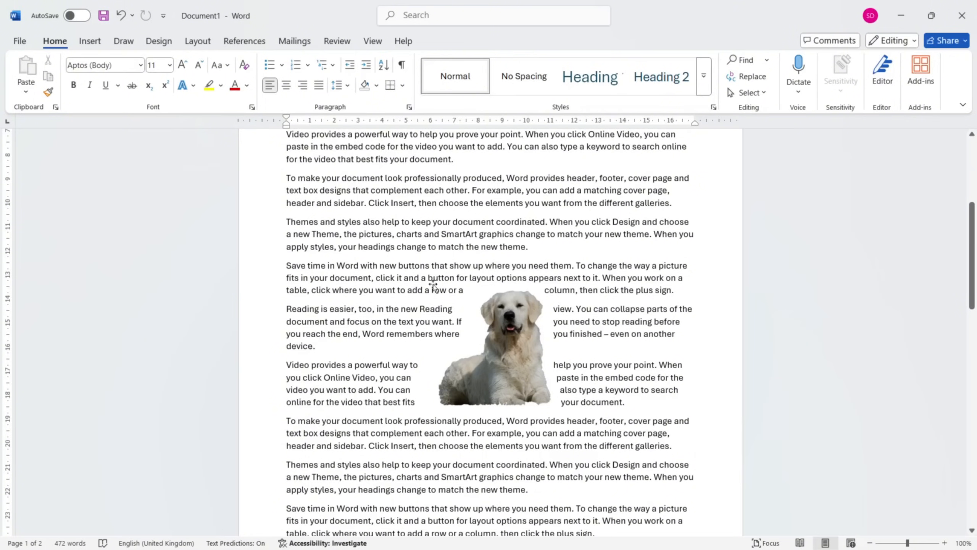
- Change the dog picture's text wrapping to Top and Bottom
click(517, 375)
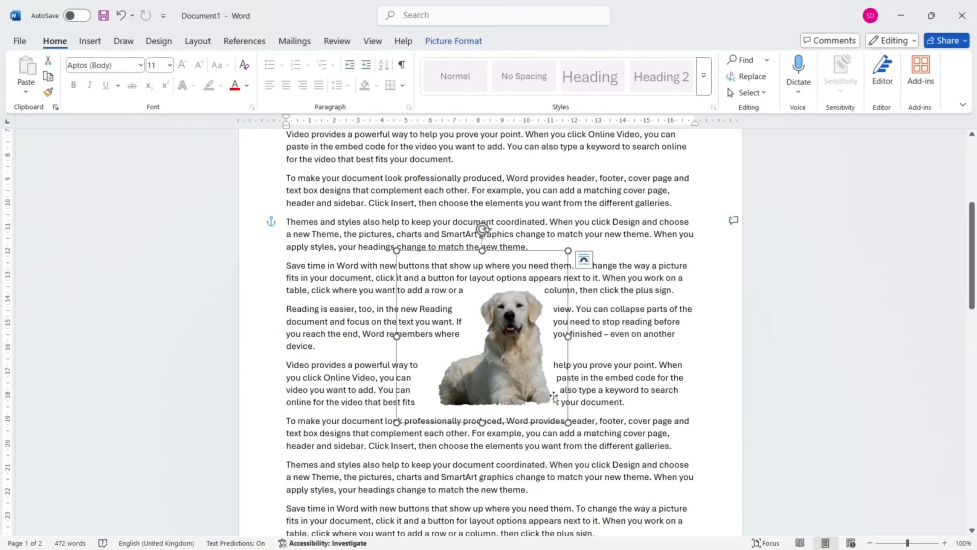
click(584, 260)
click(619, 380)
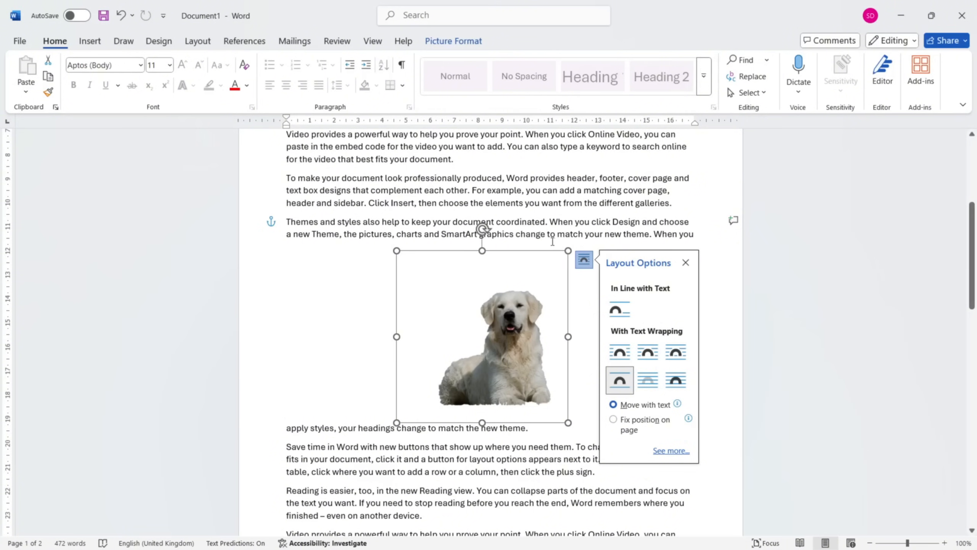
click(341, 329)
- Change the dog picture's text wrapping to Behind Text
click(535, 331)
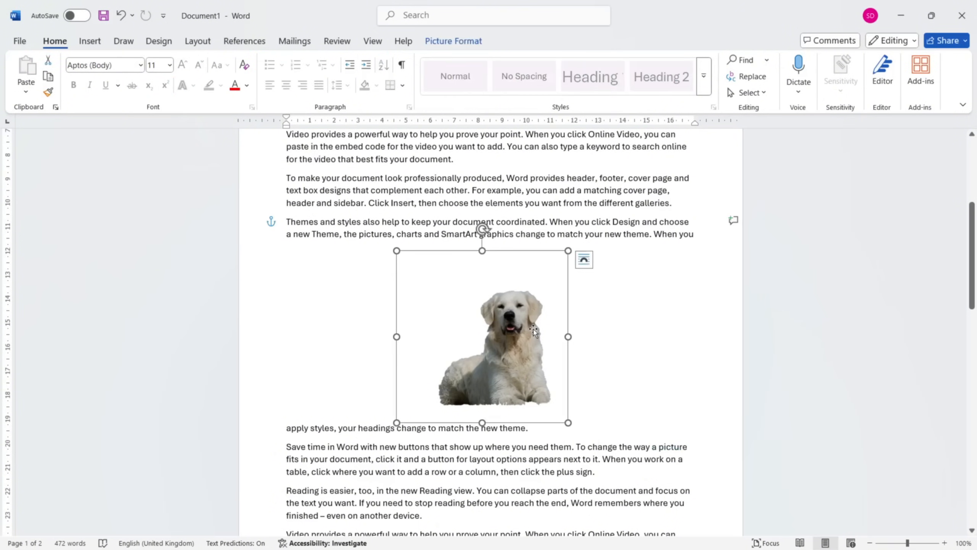
click(584, 260)
click(647, 380)
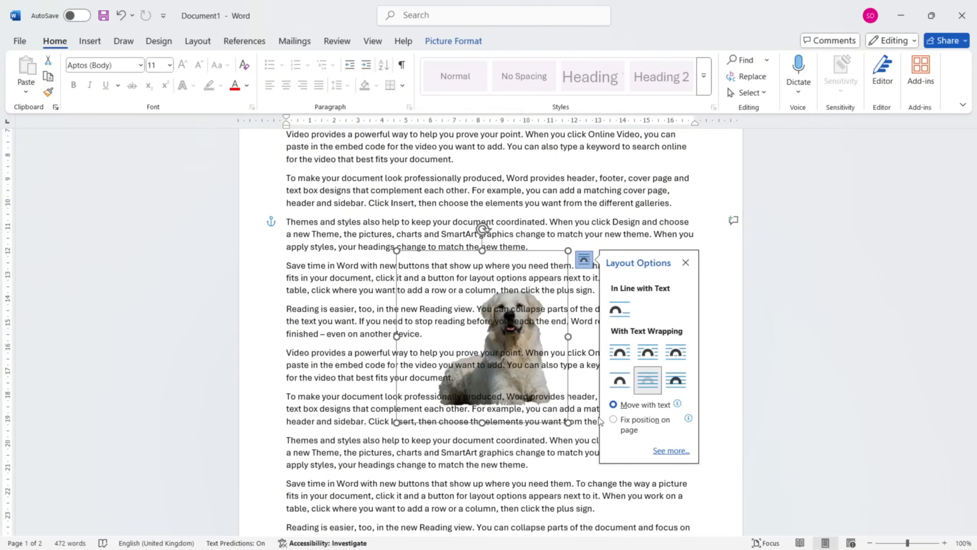
click(499, 467)
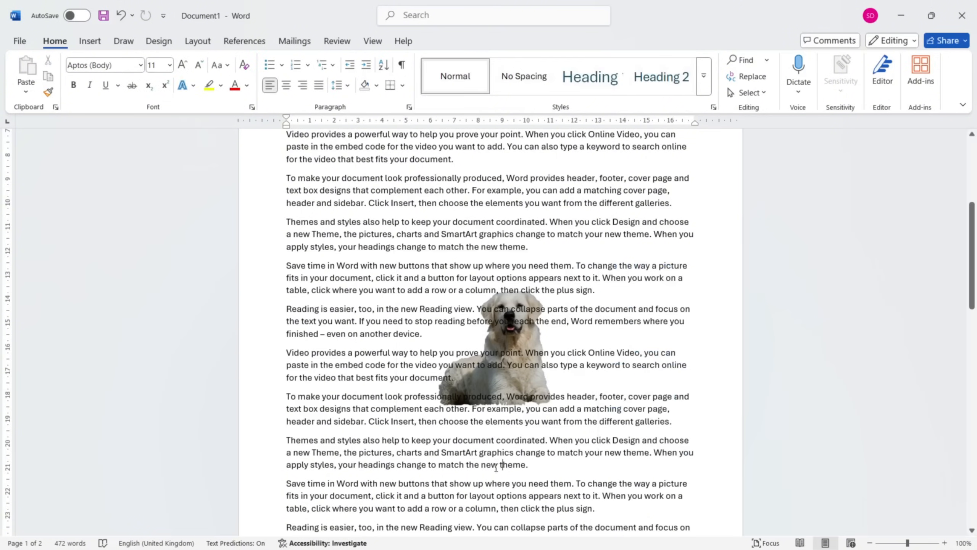
- Change the dog picture's text wrapping to In Front of Text
click(535, 377)
click(584, 260)
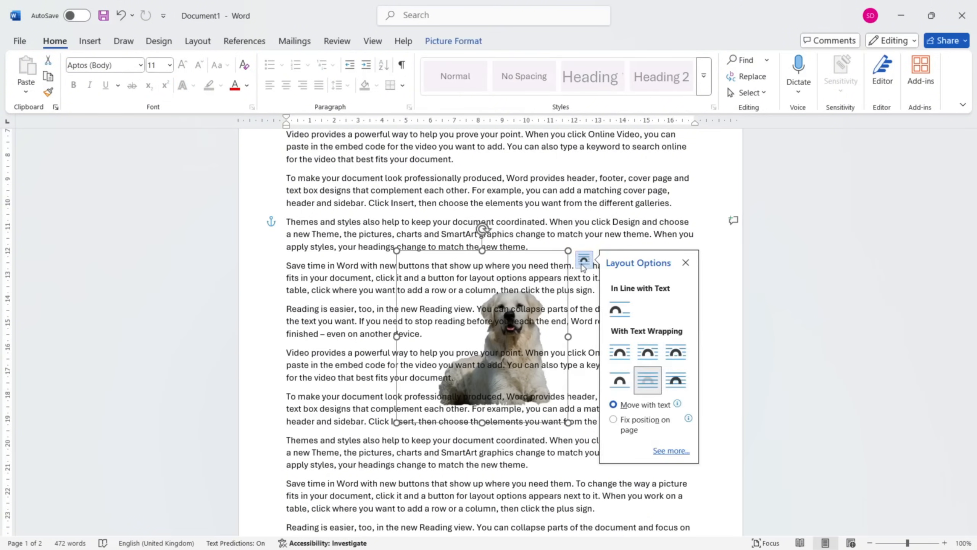
click(676, 380)
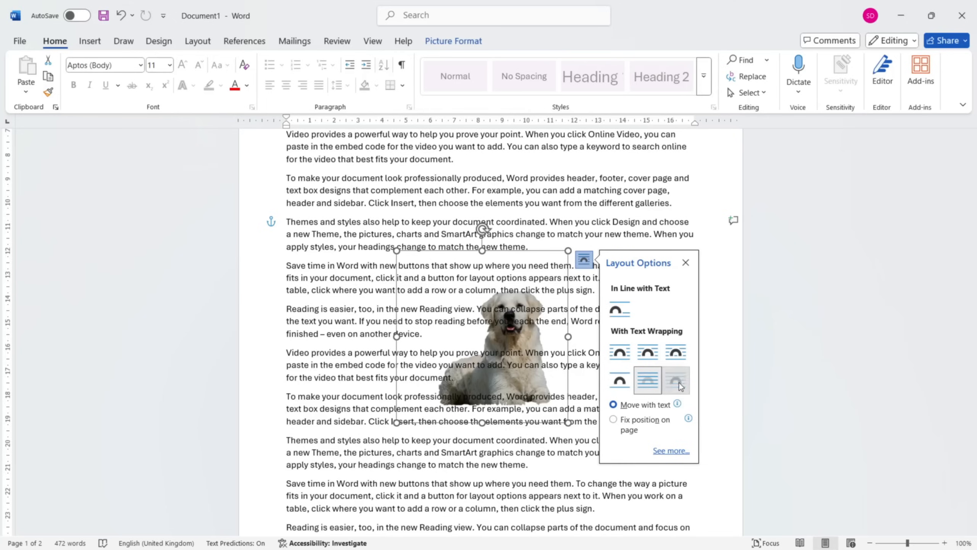
click(549, 264)
- Review the layout options of the flower picture at the document's start and of the dog picture
scroll(548, 264, up, 5)
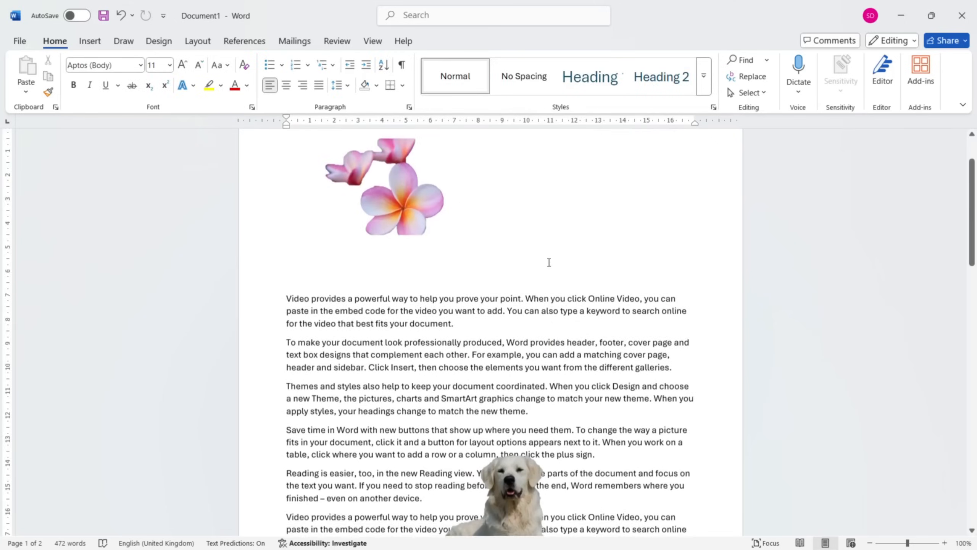
click(454, 218)
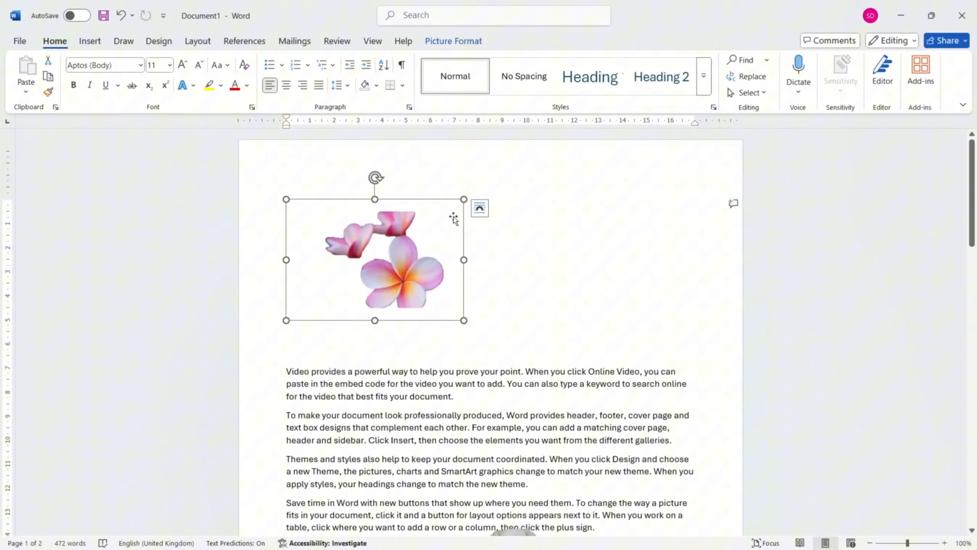
click(480, 208)
scroll(634, 316, down, 10)
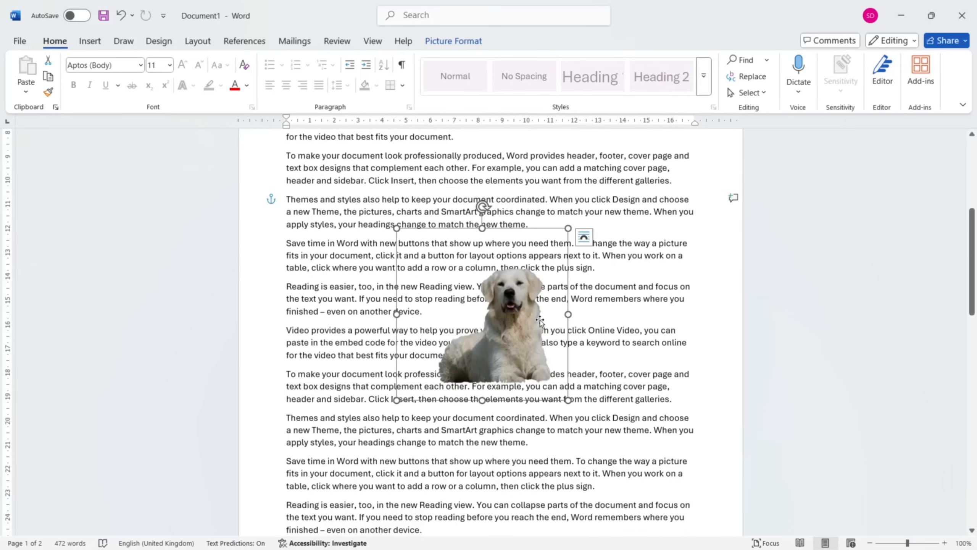
click(584, 237)
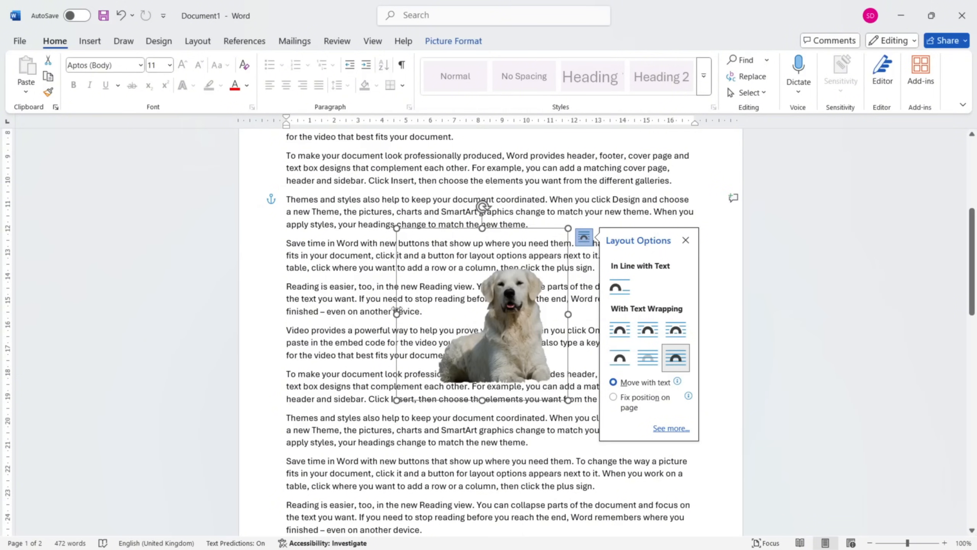
scroll(533, 379, up, 1)
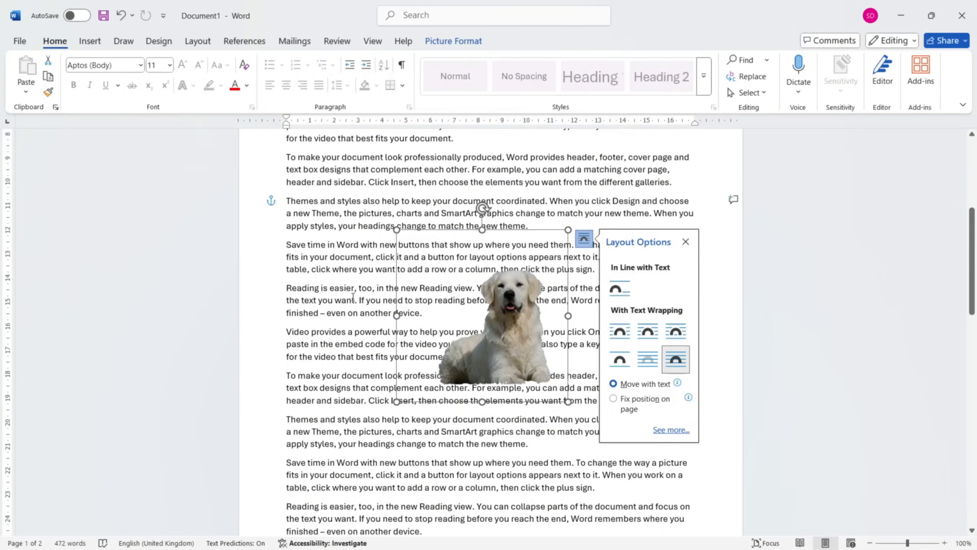
- Draw a division sign equation shape about 6.9 cm wide and 5.38 cm high near the start of the blank second page
scroll(352, 296, down, 10)
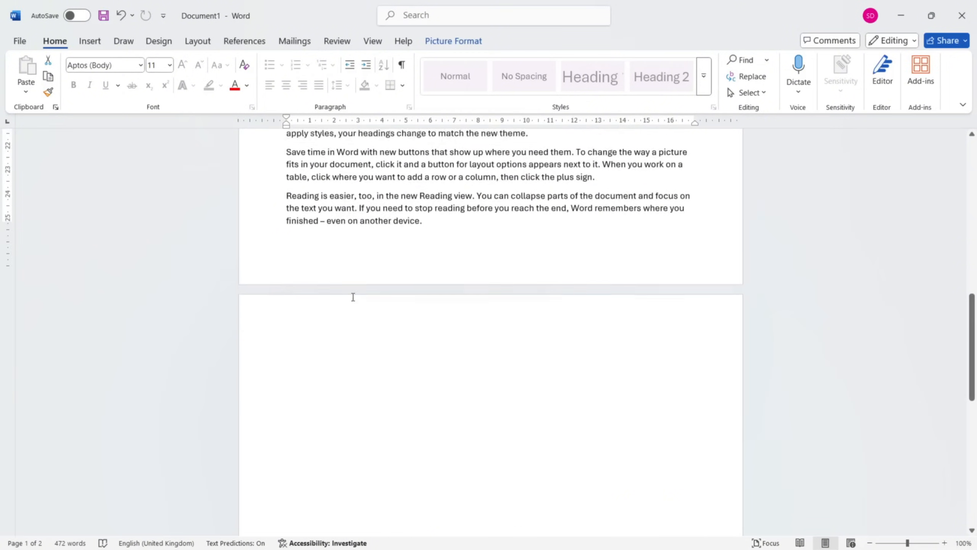
click(84, 50)
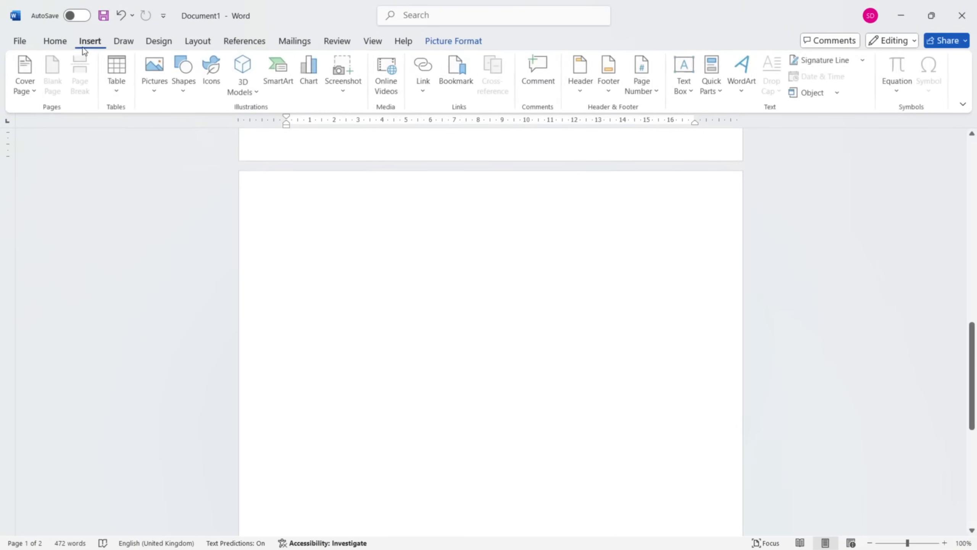
click(182, 80)
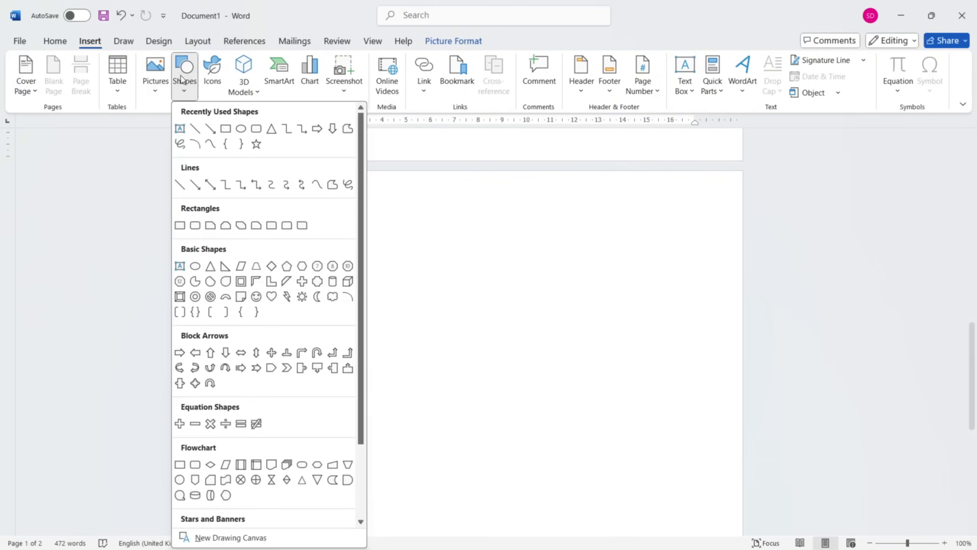
scroll(240, 230, down, 2)
scroll(241, 231, up, 2)
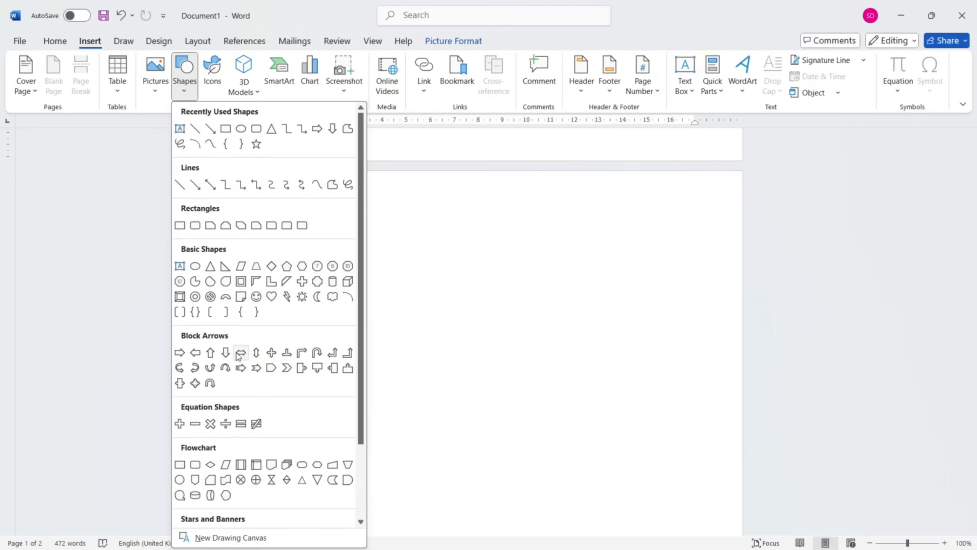
scroll(238, 401, down, 2)
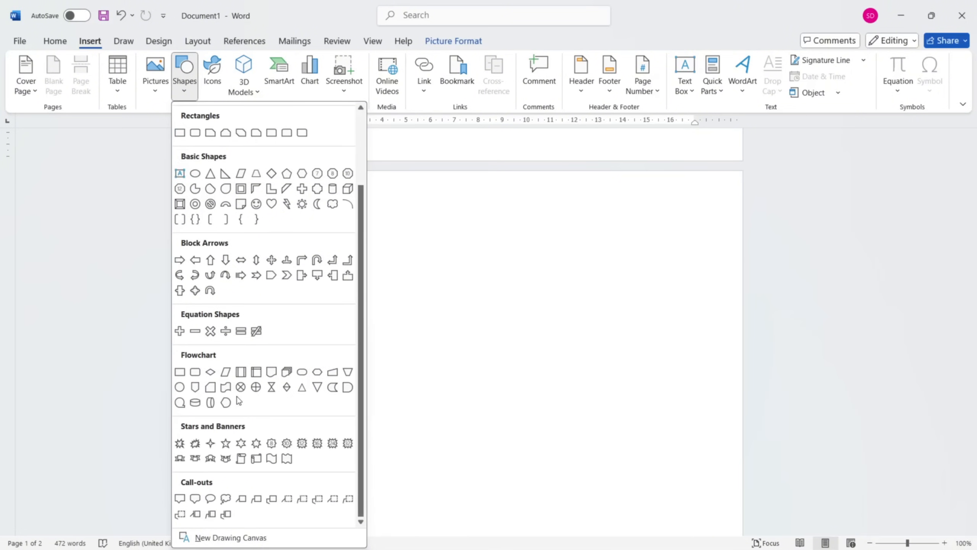
click(224, 334)
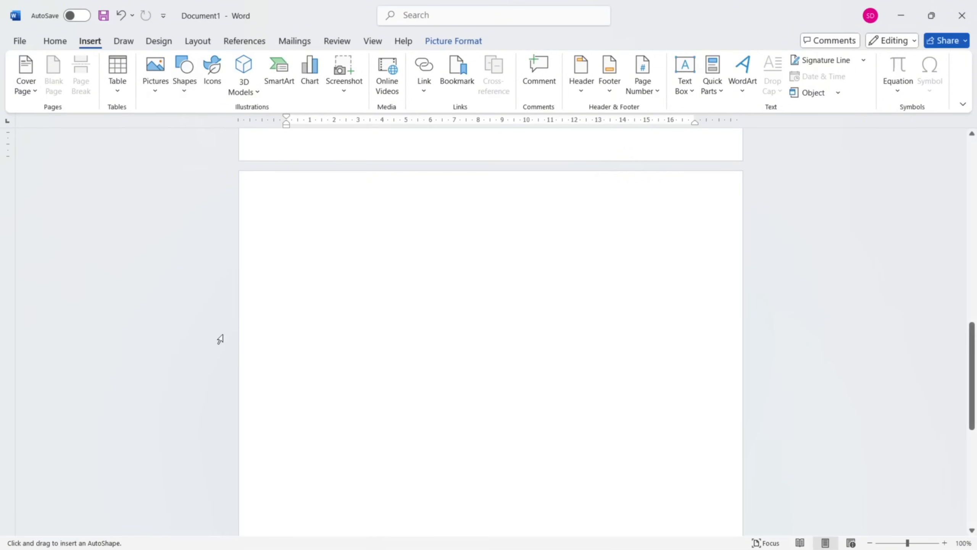
scroll(316, 264, down, 1)
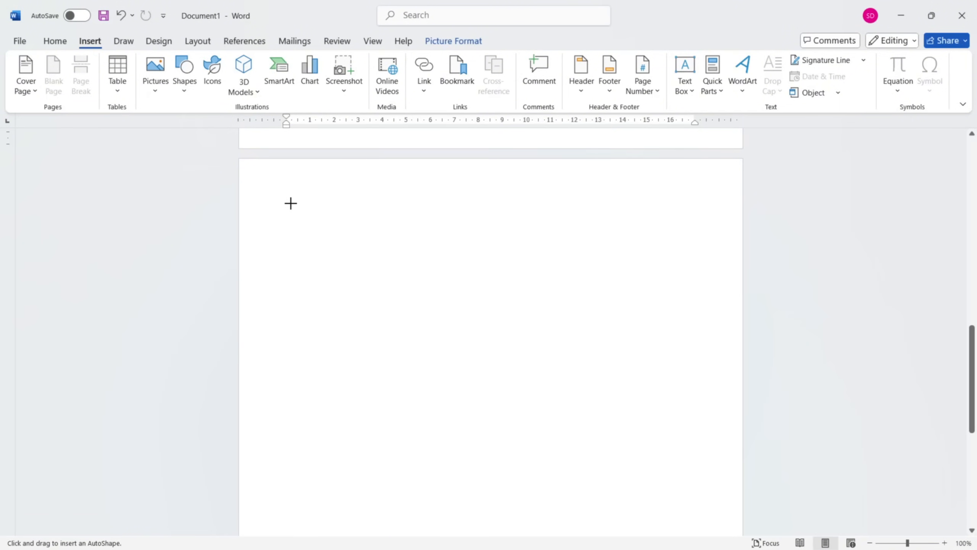
drag(290, 203, 456, 333)
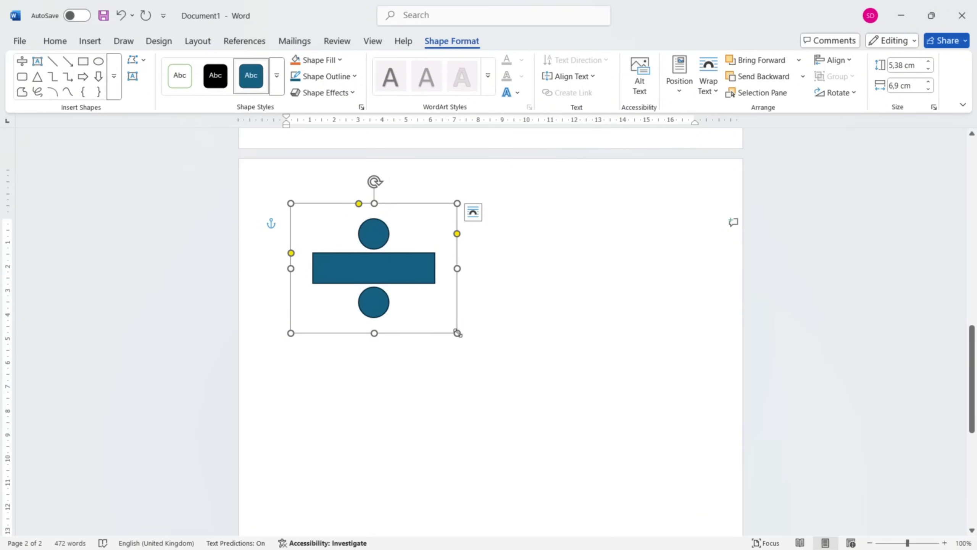
- Resize the division sign to about 6.52 cm wide and 5.36 cm high, and fine-tune its dot size, spacing and bar thickness
mouse_move(457, 333)
mouse_down()
mouse_move(398, 275)
mouse_move(465, 346)
mouse_move(392, 280)
mouse_move(440, 333)
mouse_up()
mouse_move(440, 268)
mouse_down()
mouse_move(404, 266)
mouse_move(448, 269)
mouse_up()
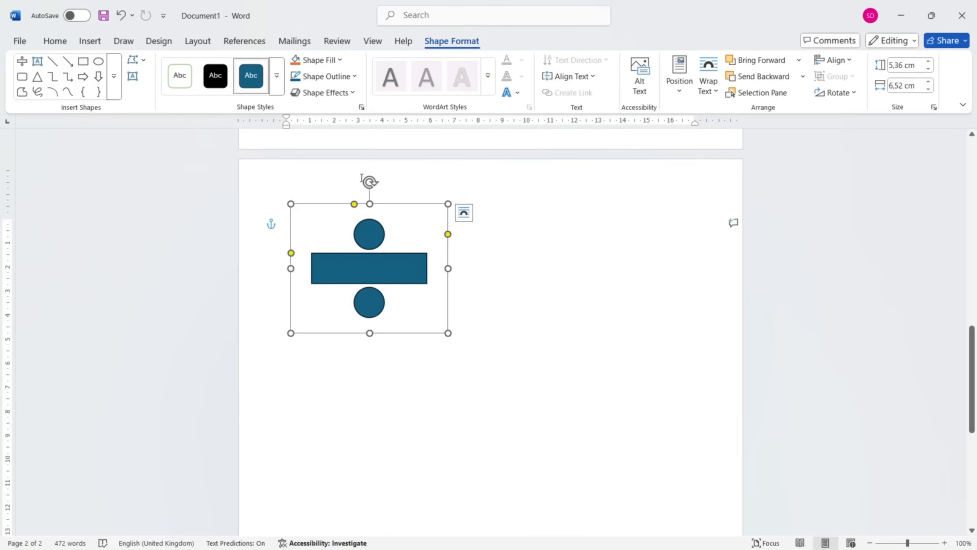
drag(354, 203, 335, 304)
mouse_move(347, 235)
mouse_down()
mouse_move(343, 212)
mouse_move(362, 262)
mouse_move(355, 248)
mouse_up()
drag(448, 235, 404, 234)
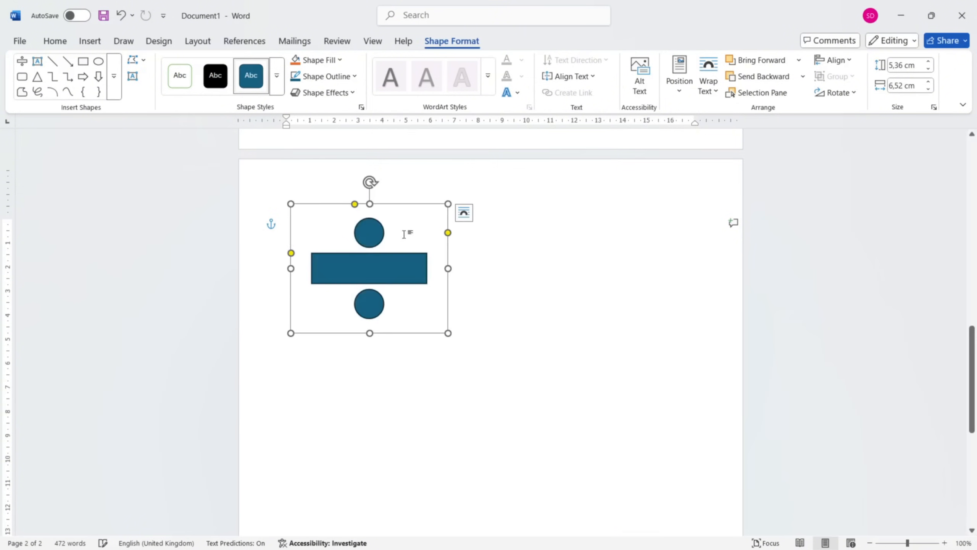
drag(291, 253, 281, 253)
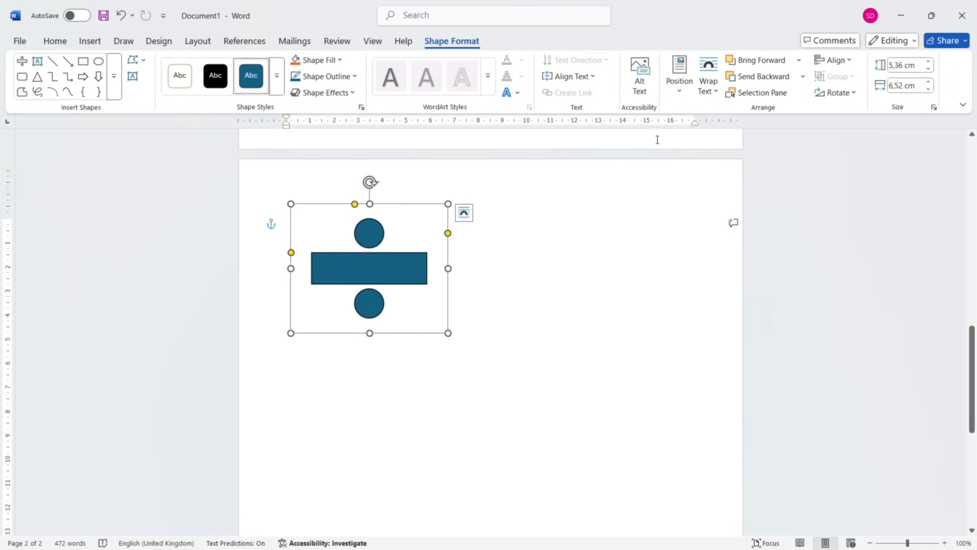
- Select the dog picture on the first page, and return to select the division sign shape on the second page
scroll(496, 228, up, 8)
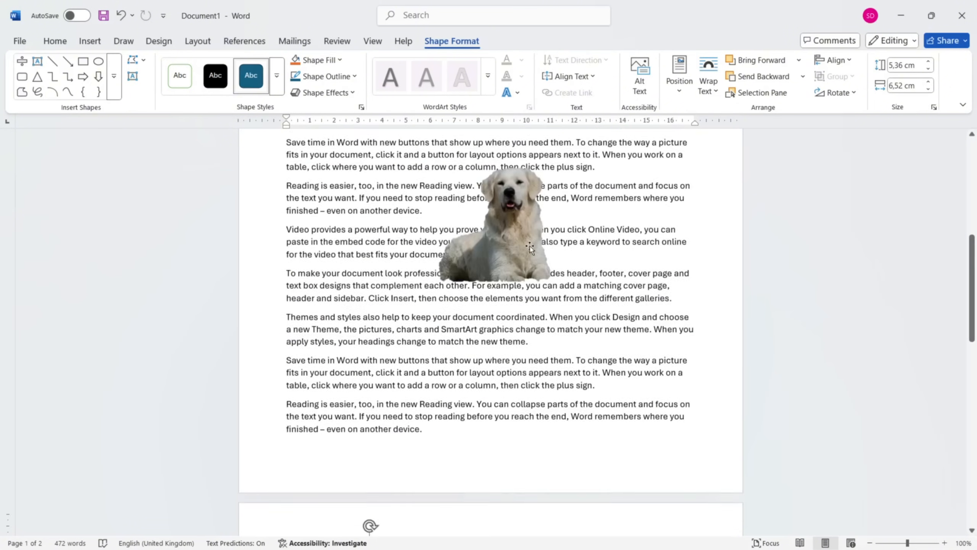
click(527, 243)
scroll(531, 246, down, 2)
scroll(531, 246, down, 3)
click(426, 401)
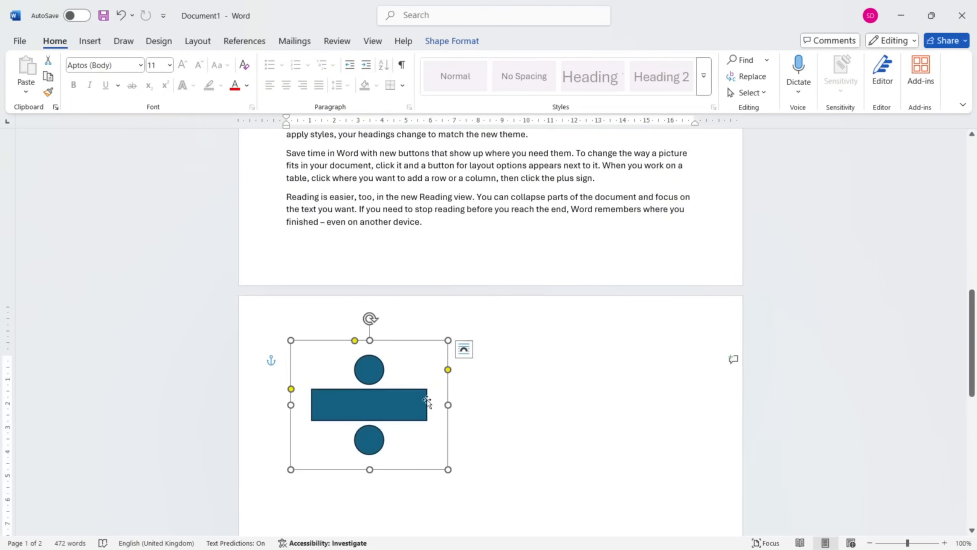
scroll(416, 227, down, 2)
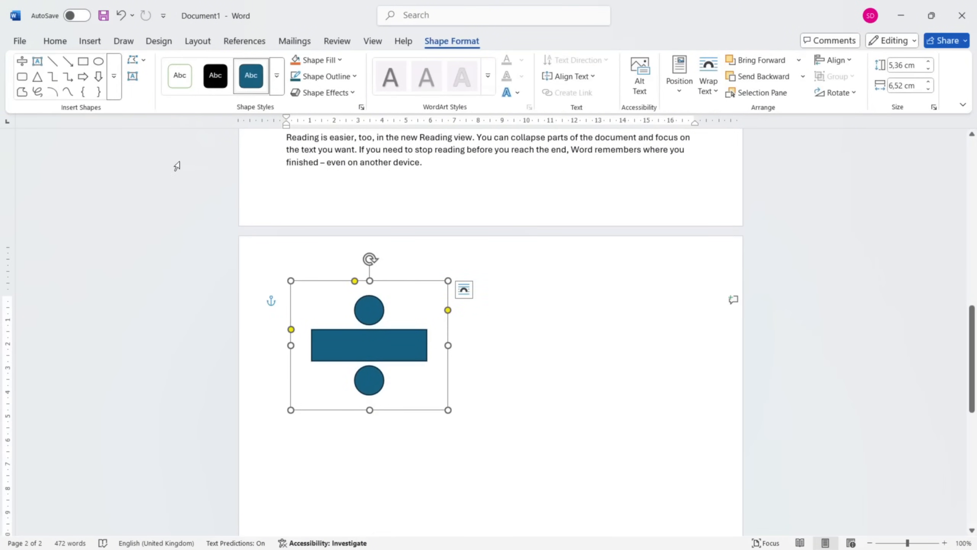
- Insert the outline apple icon from the stock icon library onto the second page
click(90, 41)
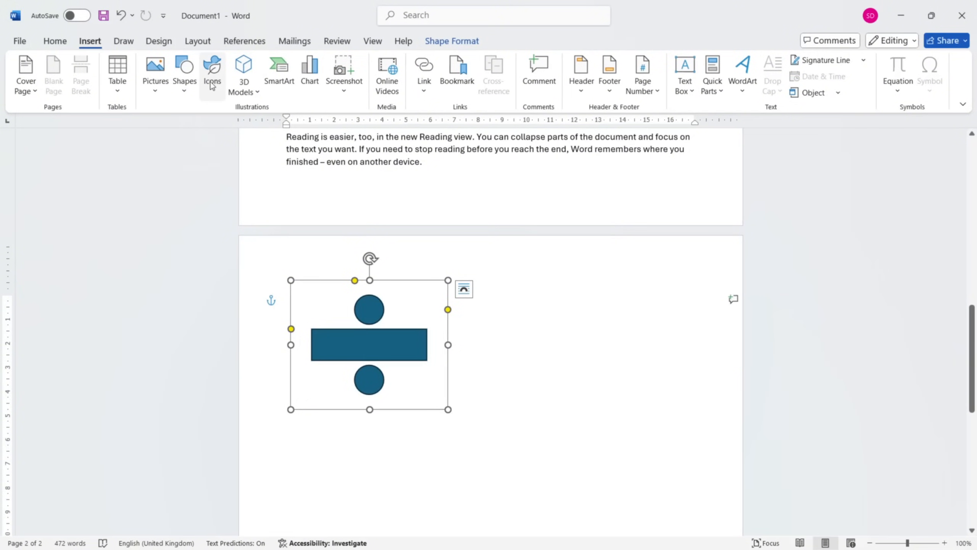
click(473, 404)
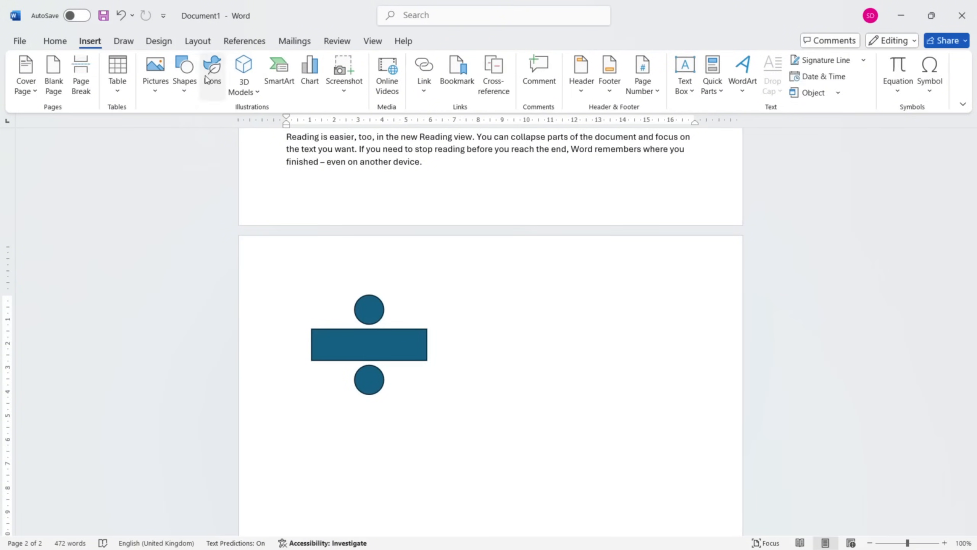
click(211, 73)
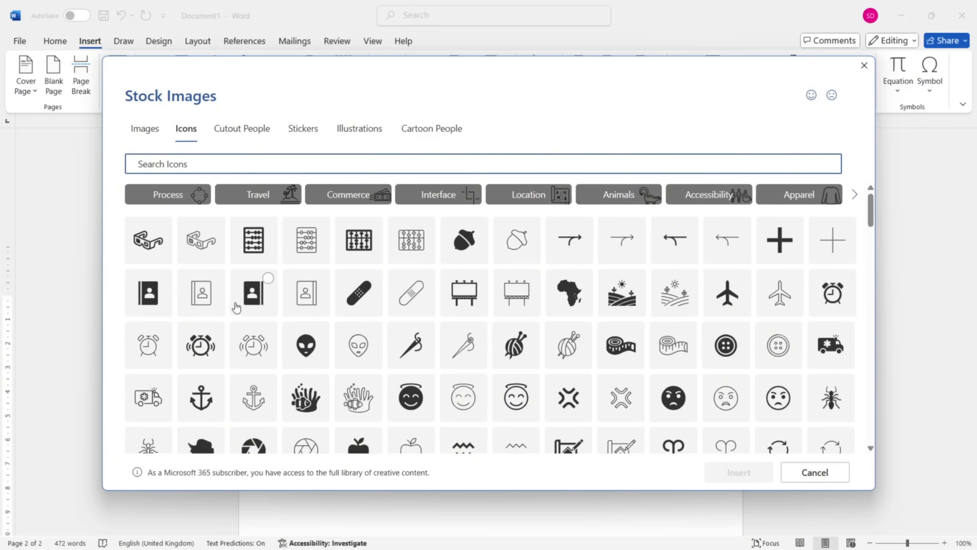
click(150, 136)
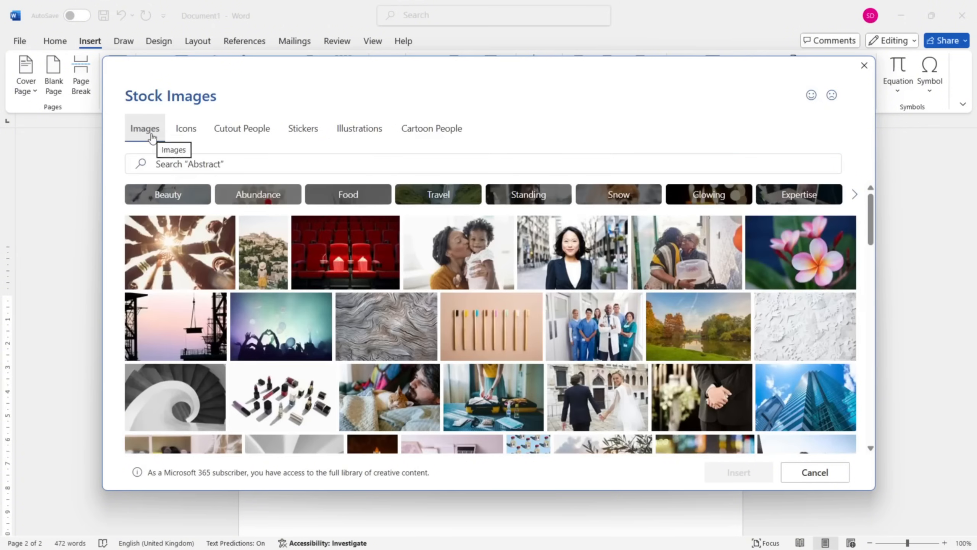
click(188, 135)
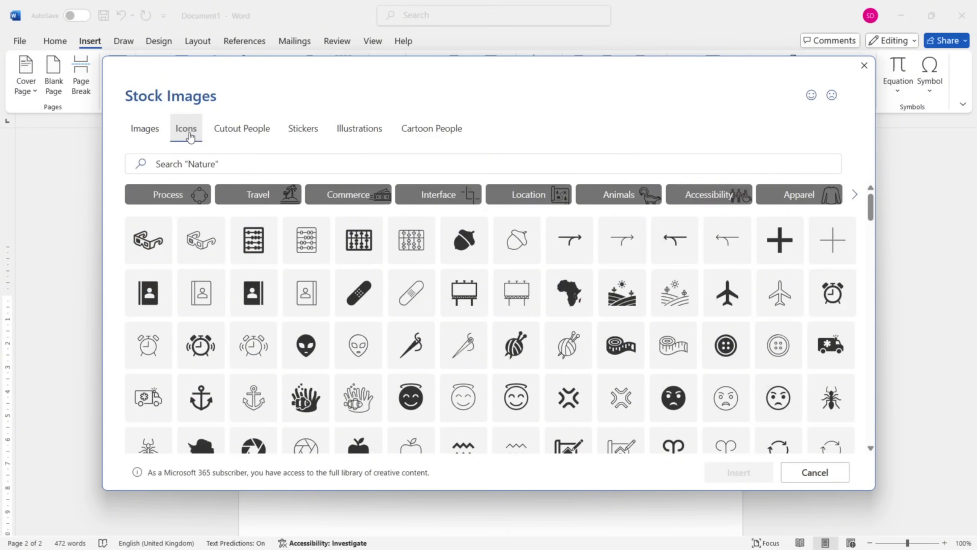
scroll(427, 304, down, 3)
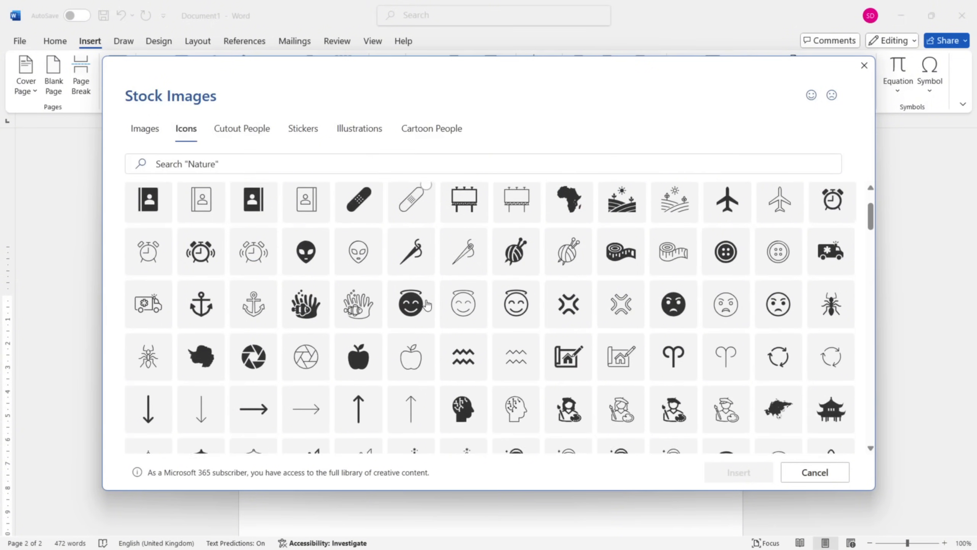
scroll(426, 304, down, 2)
click(411, 253)
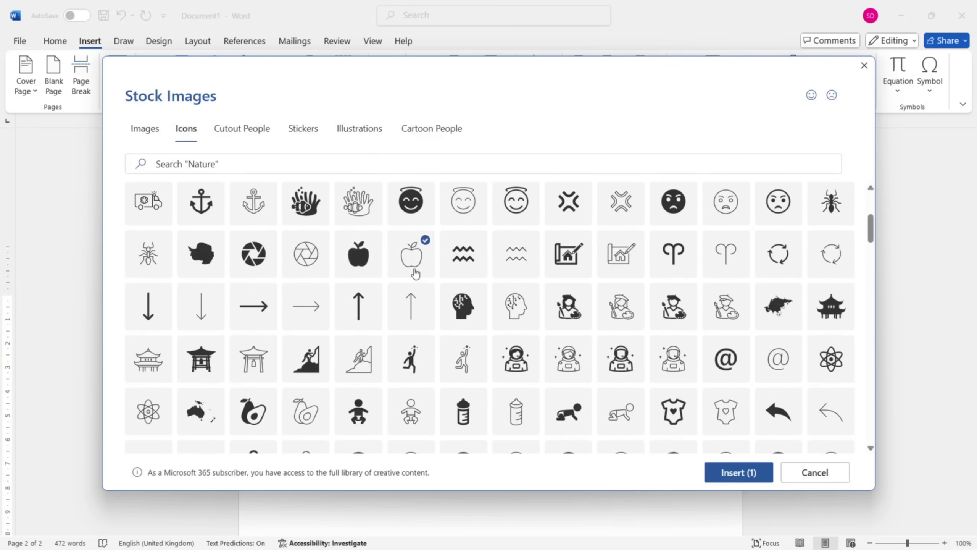
click(733, 472)
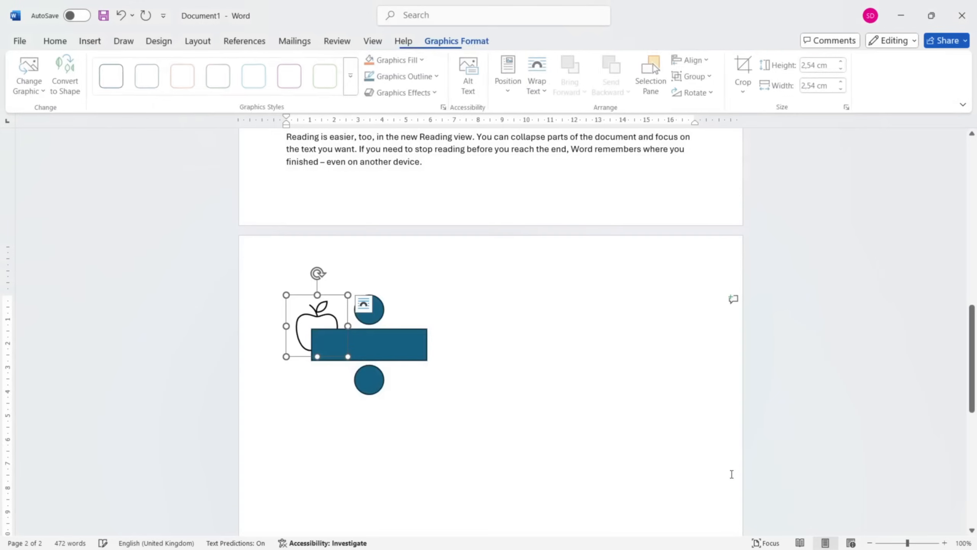
- Move the division sign clear of the apple icon, and enlarge the apple to about 3.7 cm by 3.7 cm
drag(388, 342, 504, 334)
click(325, 338)
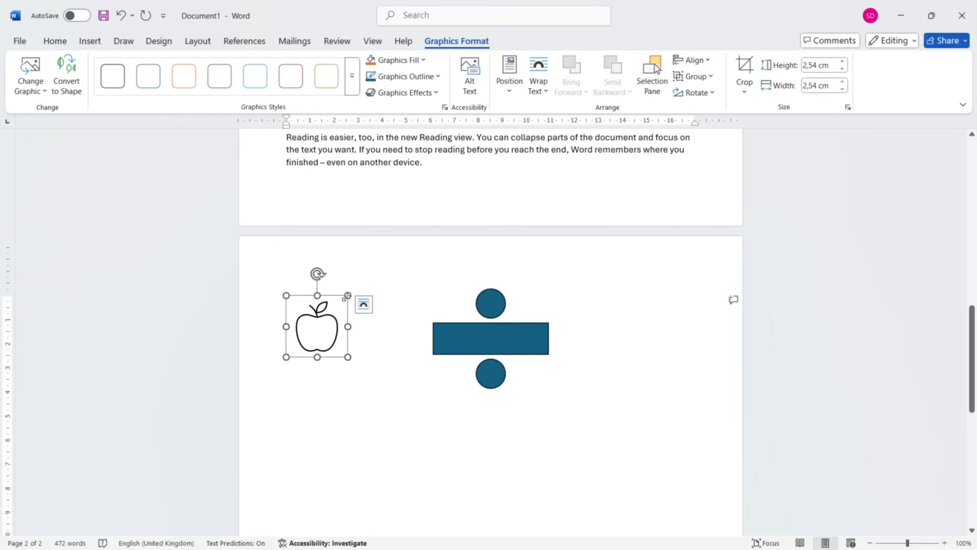
drag(348, 295, 375, 288)
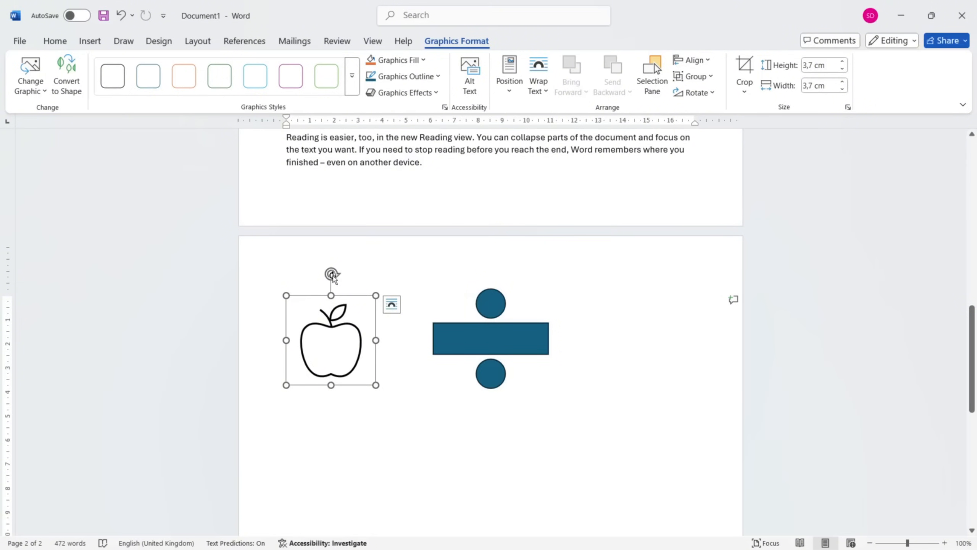
mouse_move(332, 275)
mouse_down()
mouse_move(285, 291)
mouse_move(305, 402)
mouse_move(312, 277)
mouse_move(334, 287)
mouse_up()
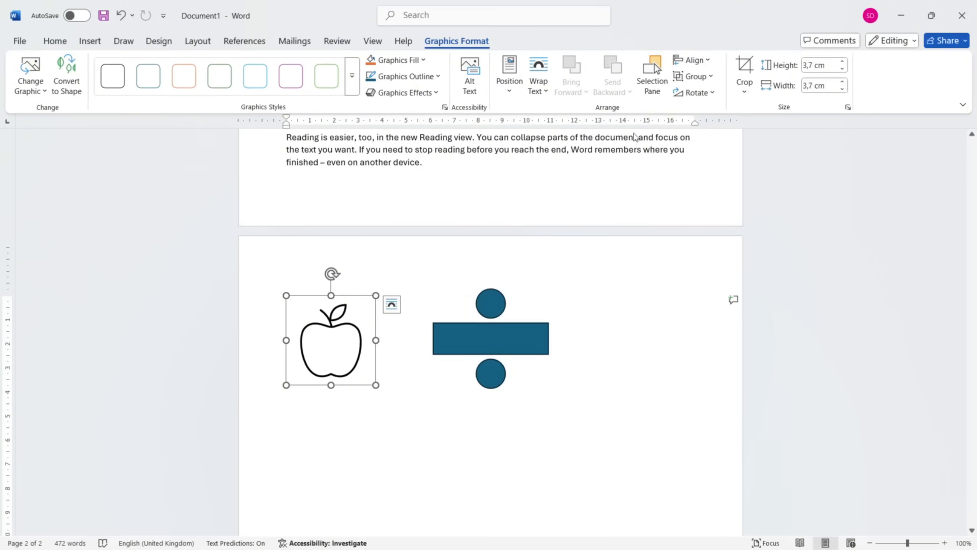
- Review the sources available for replacing the apple graphic with a different one
scroll(286, 272, up, 1)
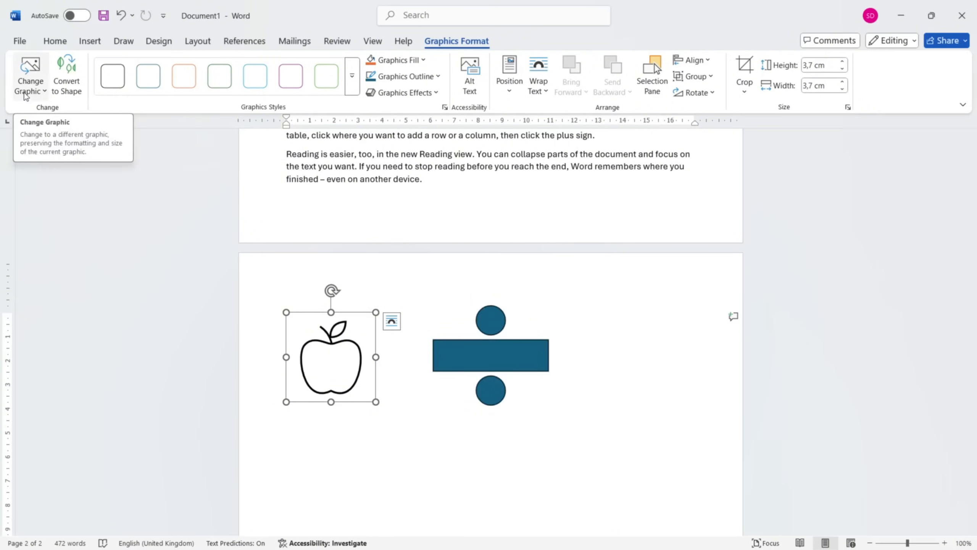
click(40, 91)
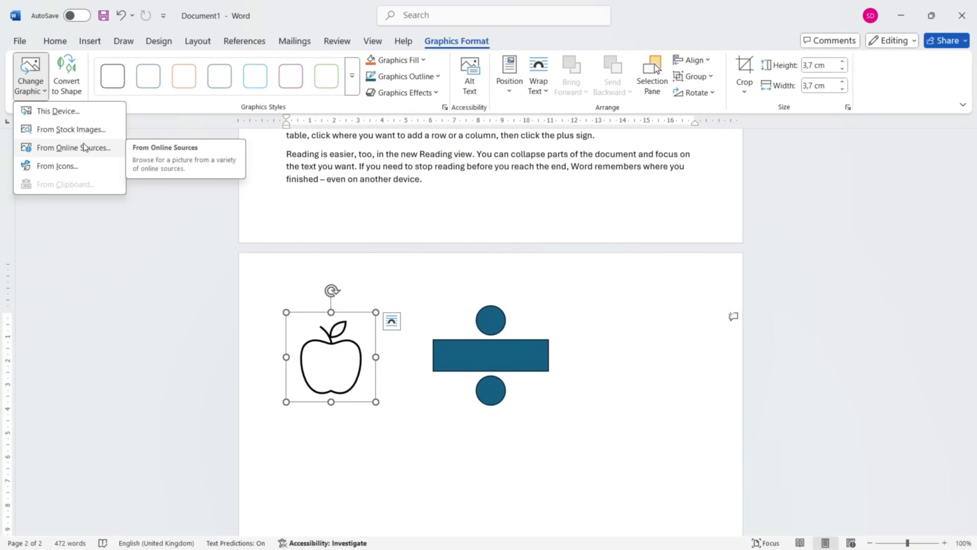
click(86, 166)
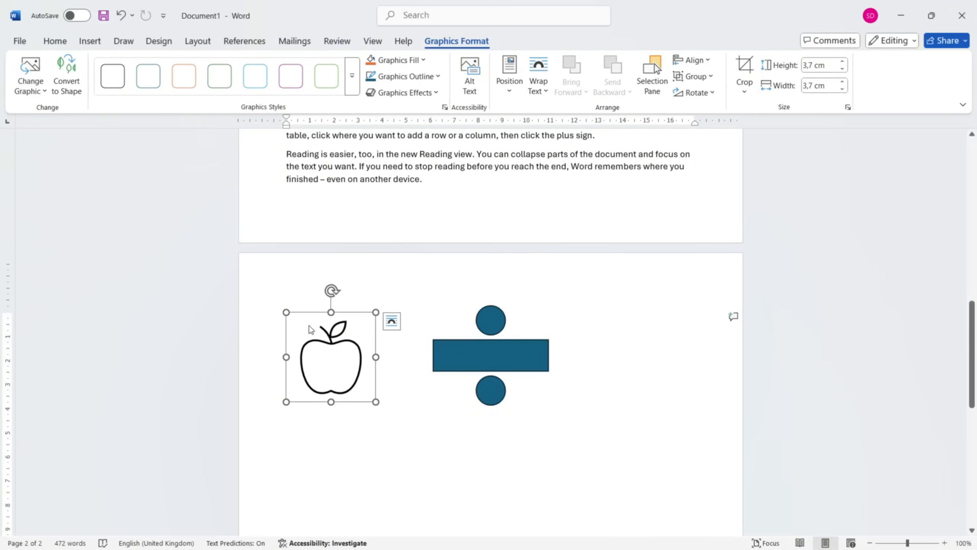
- Convert the apple icon to an editable shape, and check its shape formatting options
click(77, 91)
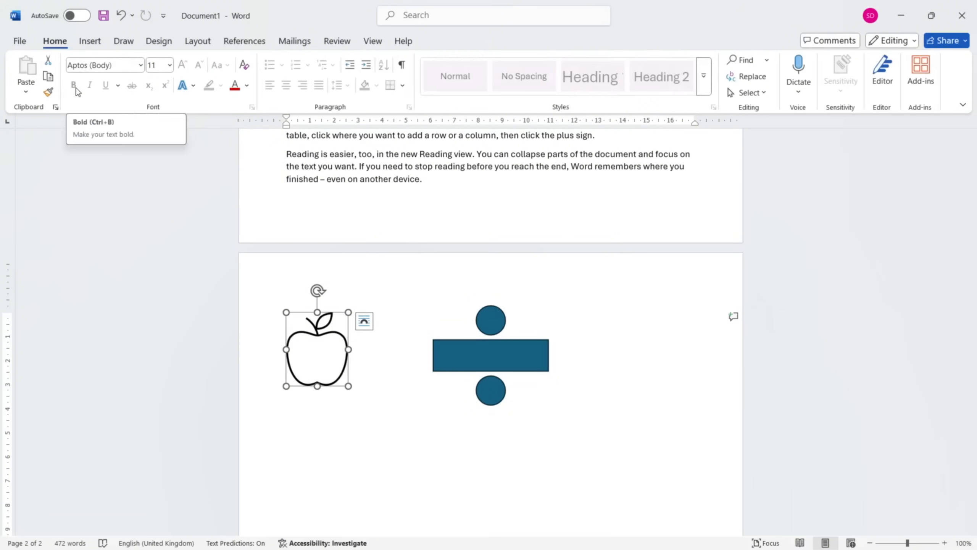
click(248, 435)
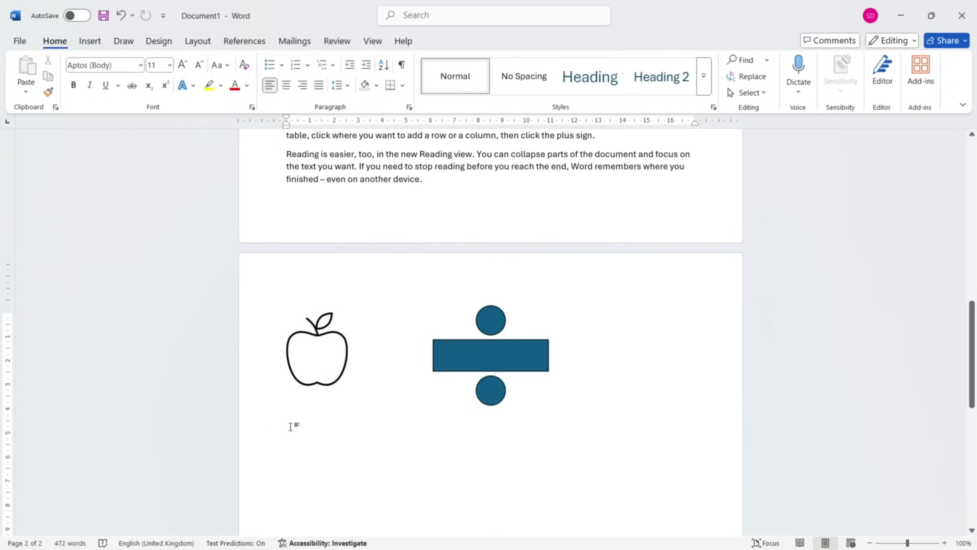
click(336, 339)
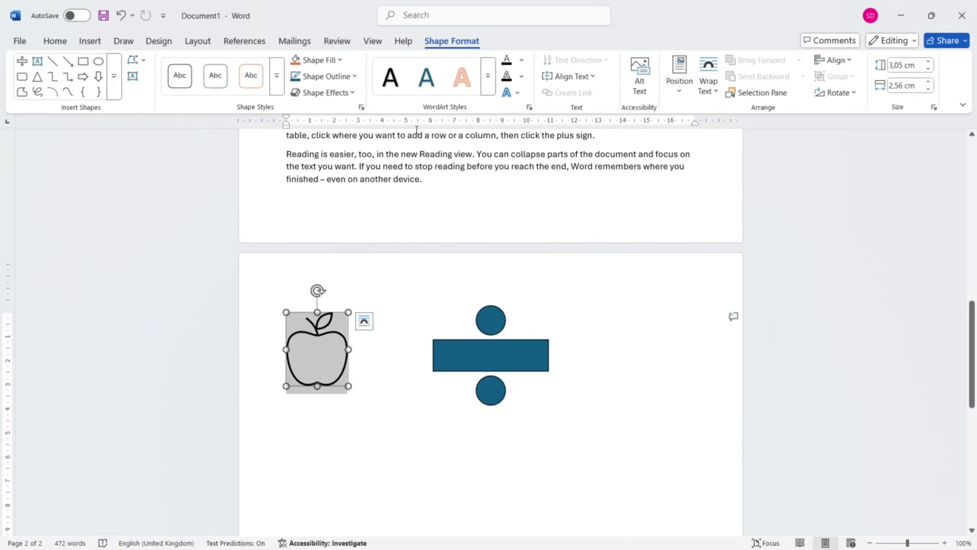
click(391, 398)
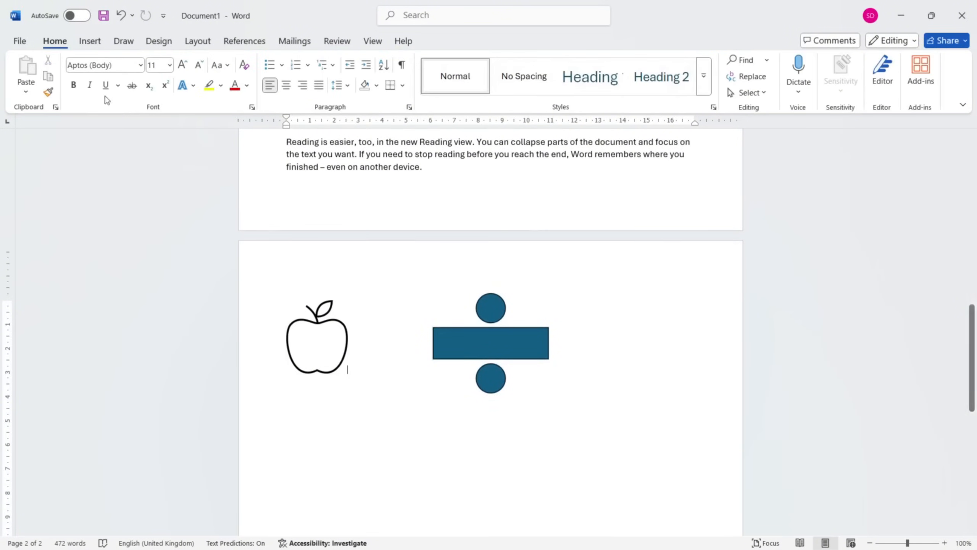
- Insert the heart from the stock All Animated Models 3D category, and place it below and to the right of the division sign
click(90, 41)
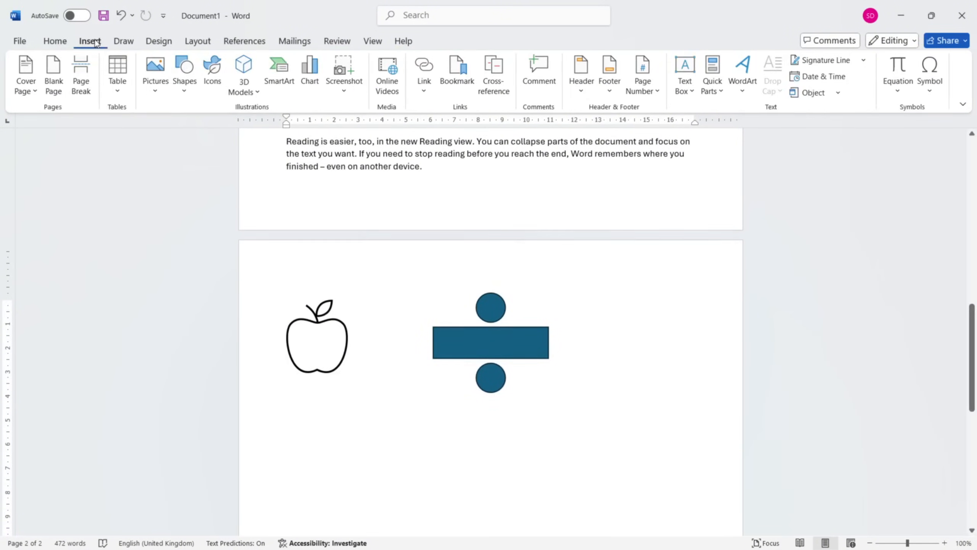
click(245, 95)
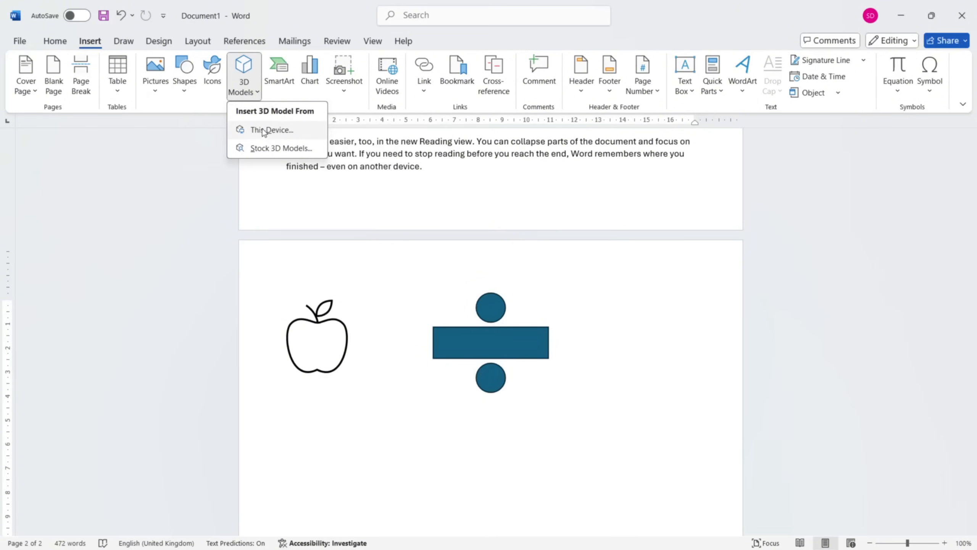
click(281, 148)
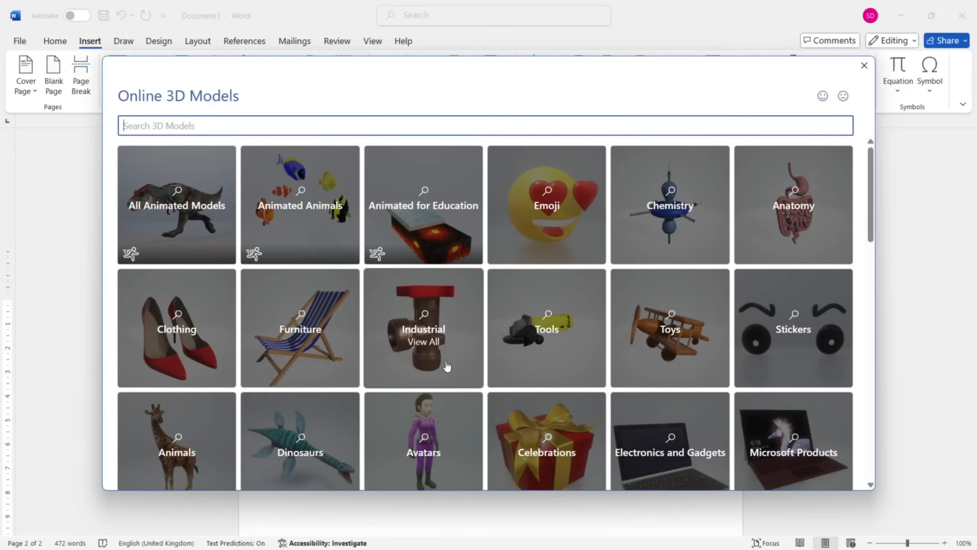
scroll(447, 365, down, 1)
scroll(446, 366, down, 3)
scroll(446, 366, down, 6)
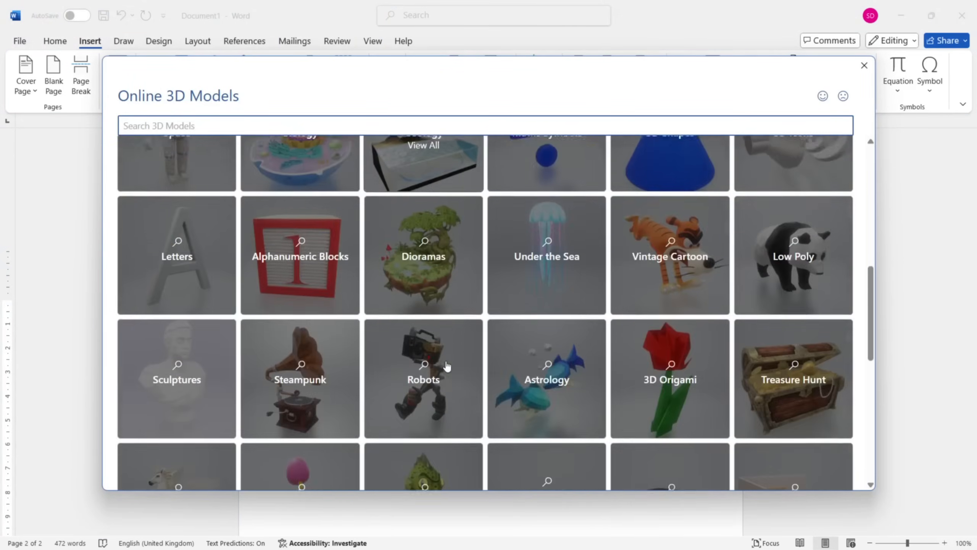
scroll(446, 366, up, 10)
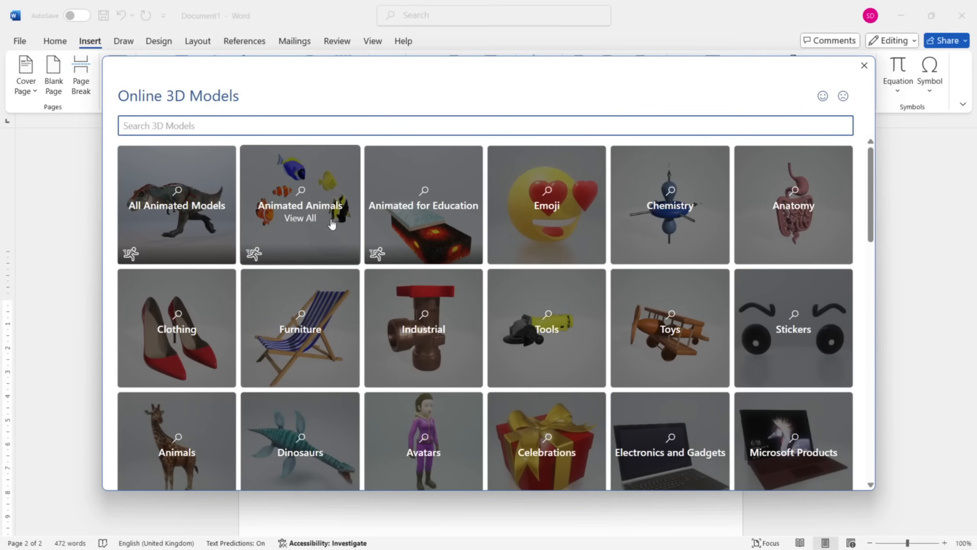
click(193, 215)
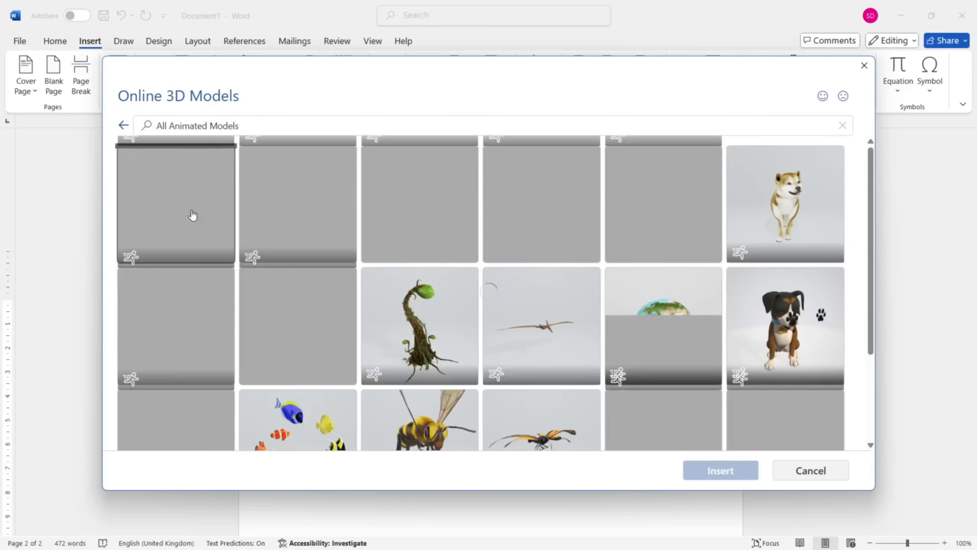
click(193, 215)
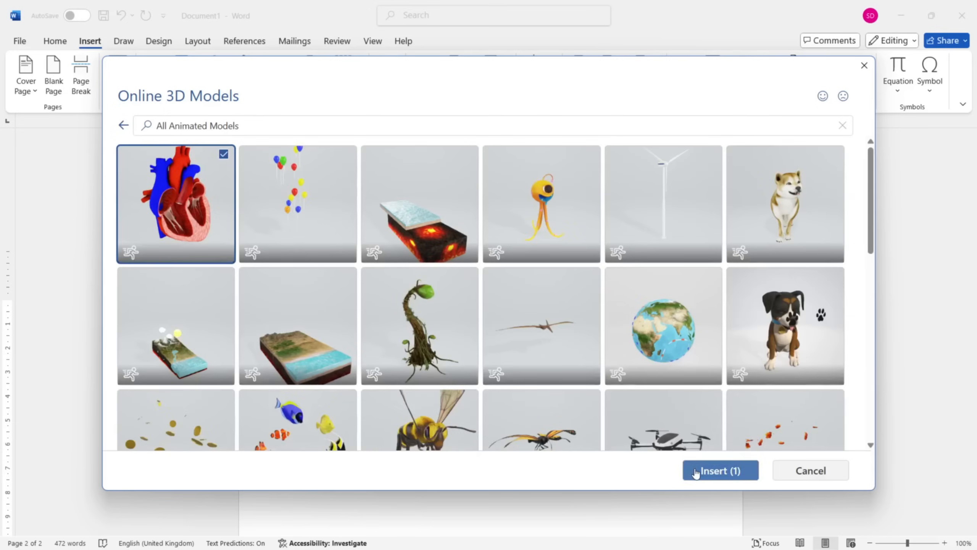
click(698, 472)
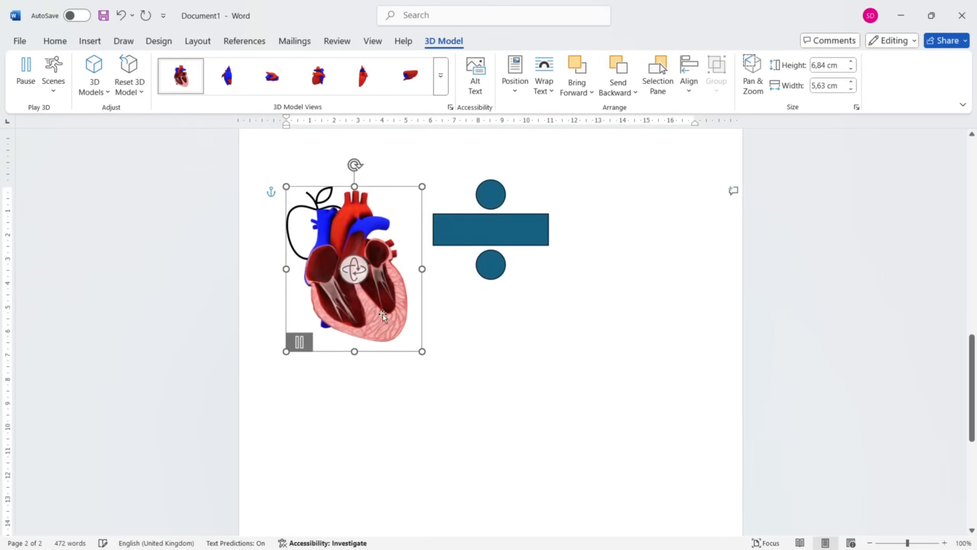
drag(384, 316, 642, 411)
scroll(474, 391, down, 3)
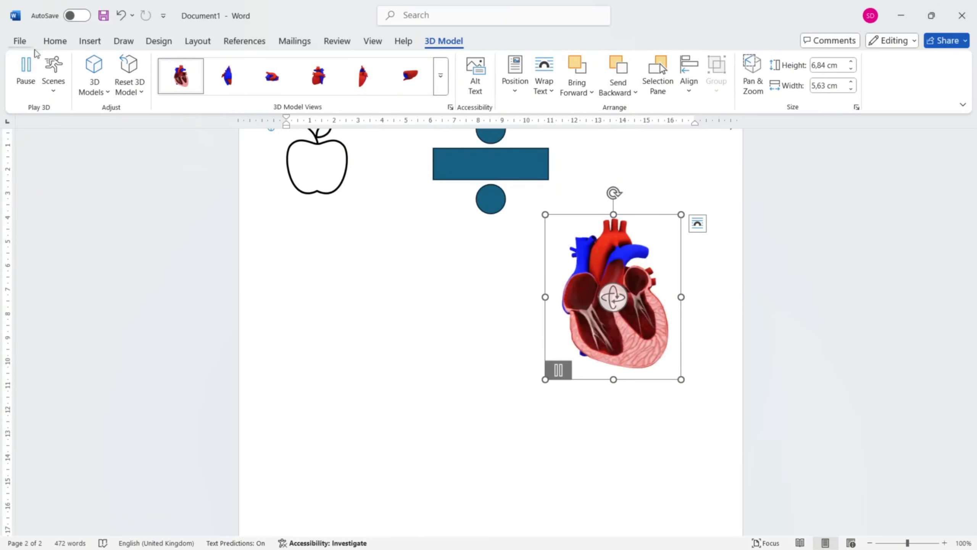
- Pause and replay the heart model's animation, and set its animation scene to None
click(24, 67)
click(23, 66)
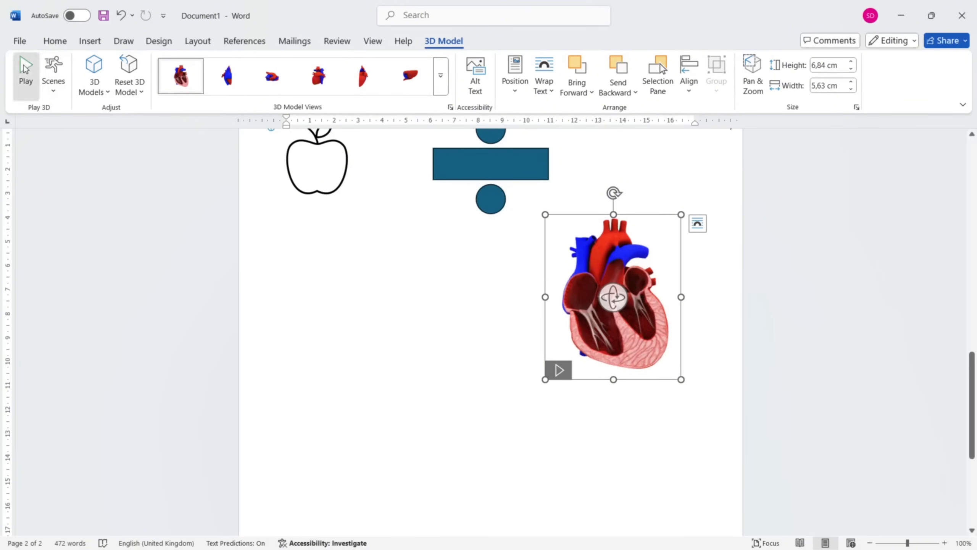
click(26, 68)
click(27, 68)
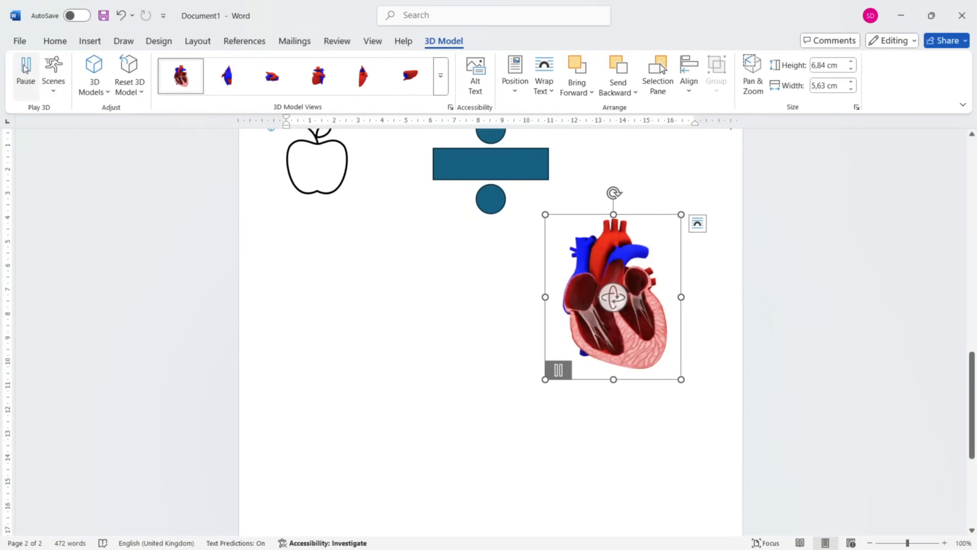
click(29, 70)
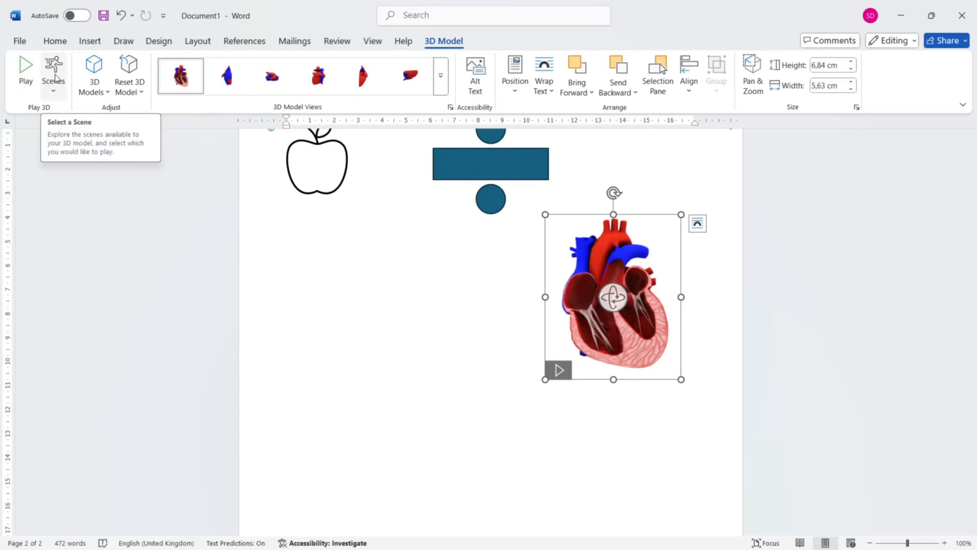
click(55, 86)
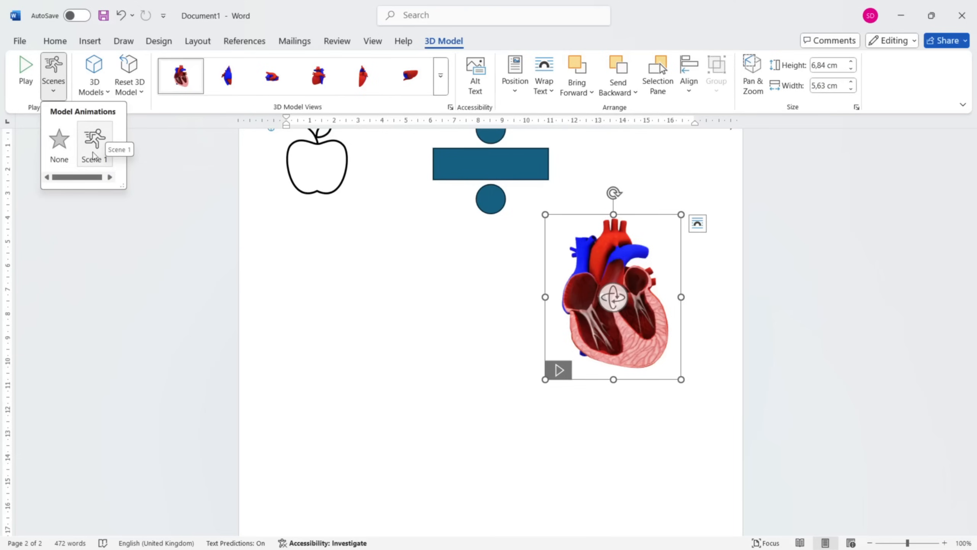
click(59, 143)
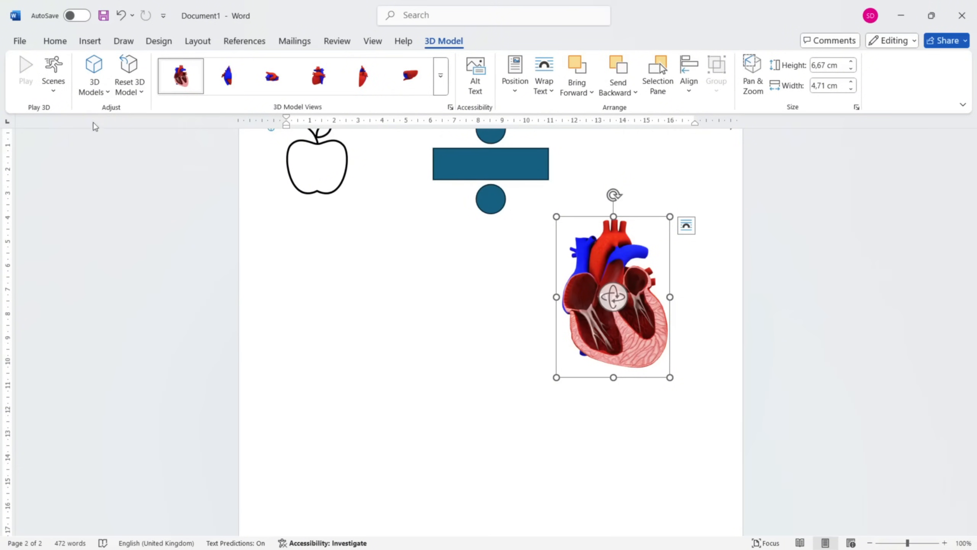
- Review the 3D model insertion sources and the reset options for the heart model
click(100, 94)
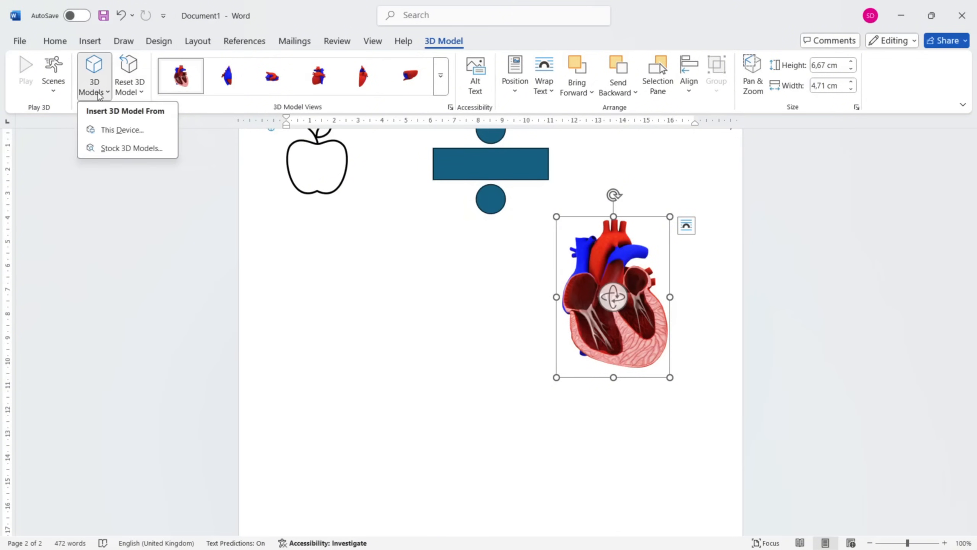
click(99, 93)
click(96, 91)
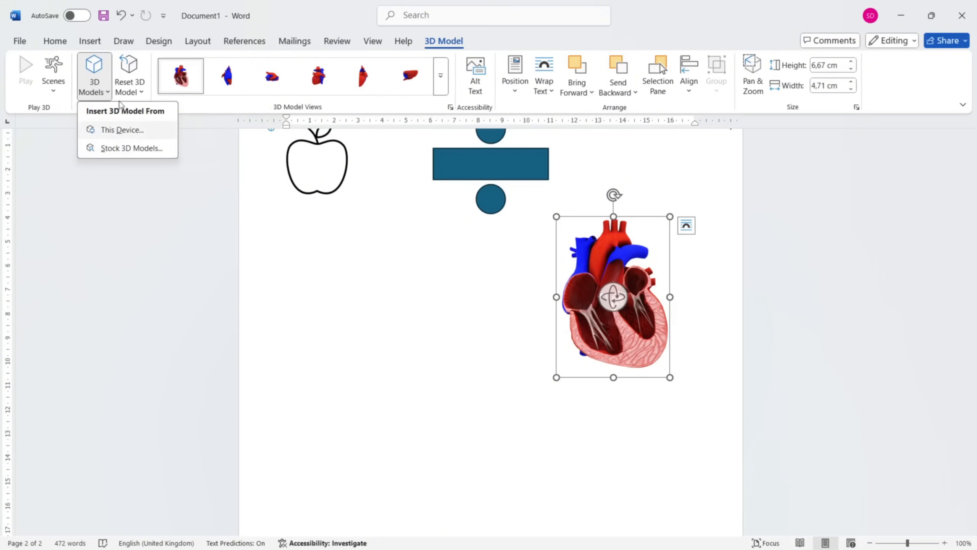
click(127, 94)
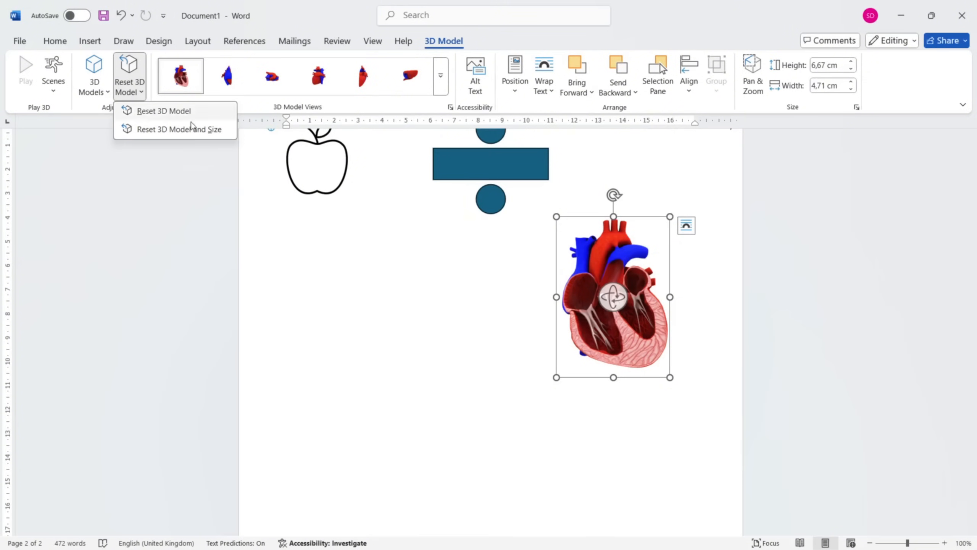
- Rotate the 3D heart model in place so that its closed, red outer side faces forward
click(613, 300)
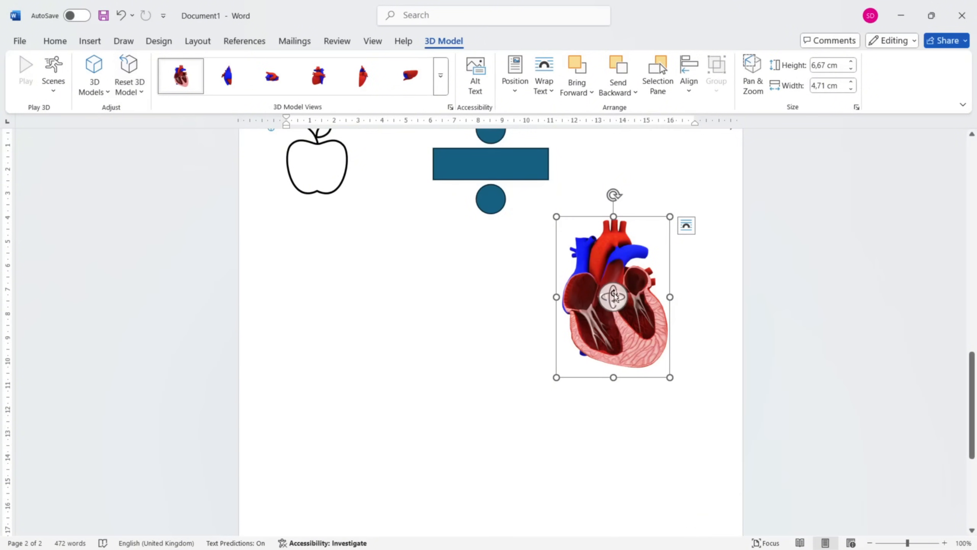
drag(613, 296, 451, 308)
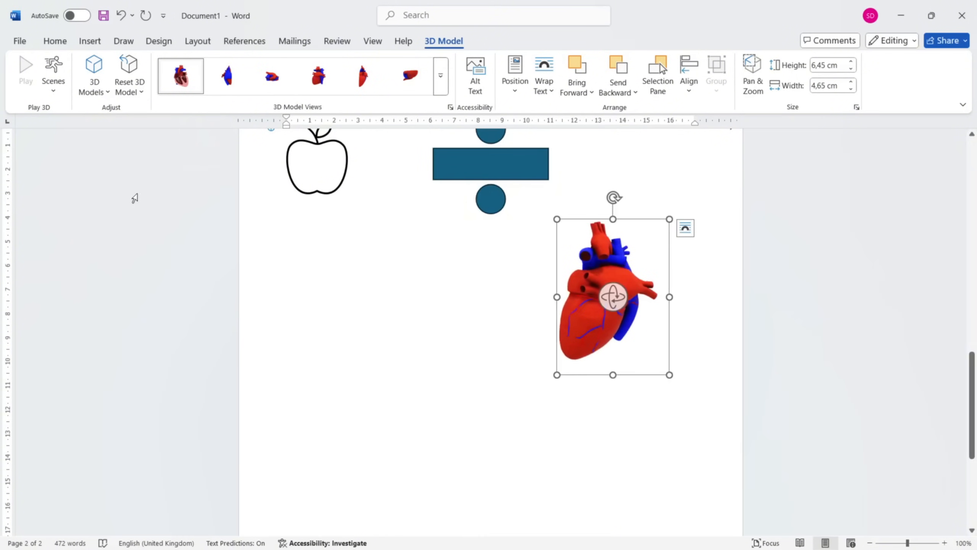
- Browse the SmartArt list, process and cycle layouts, and insert a Basic Matrix graphic from the Matrix category
click(91, 41)
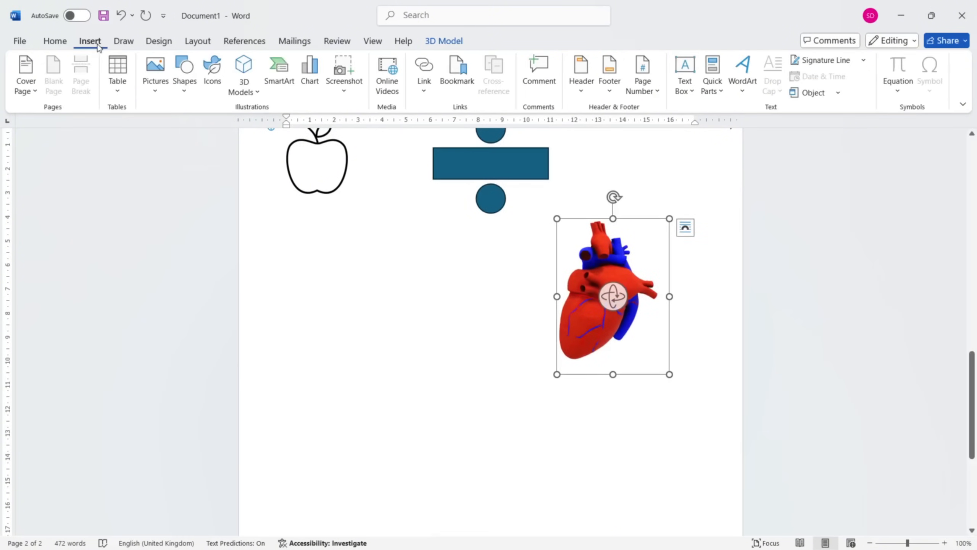
click(286, 92)
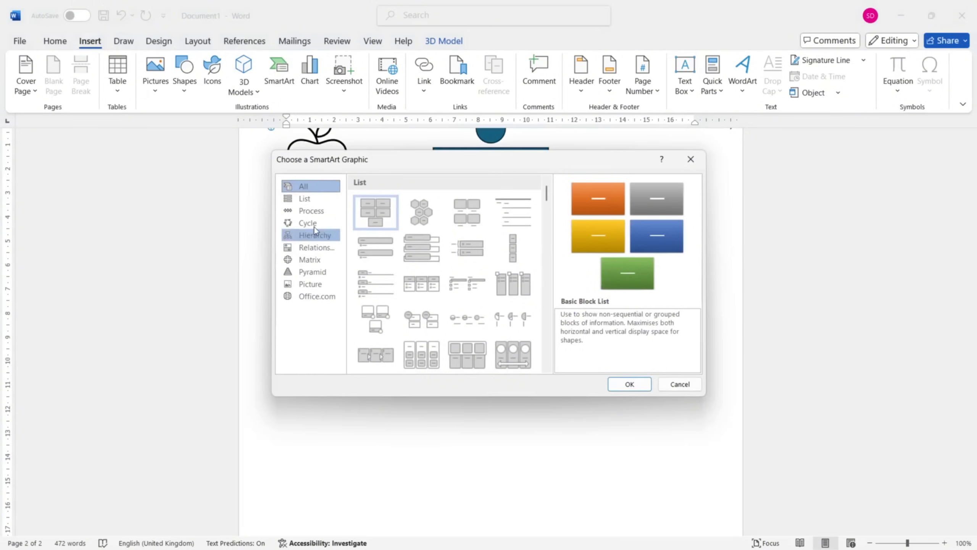
click(328, 204)
click(328, 213)
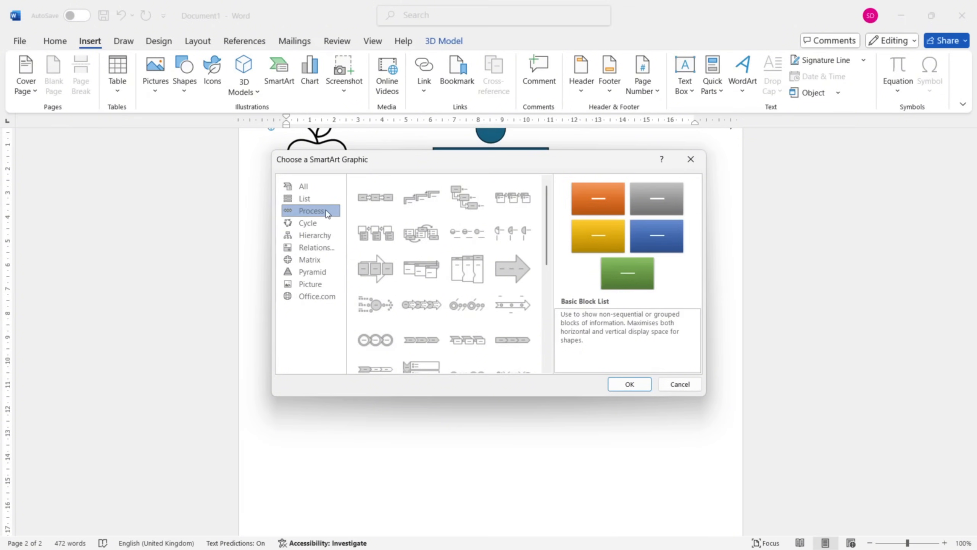
click(323, 222)
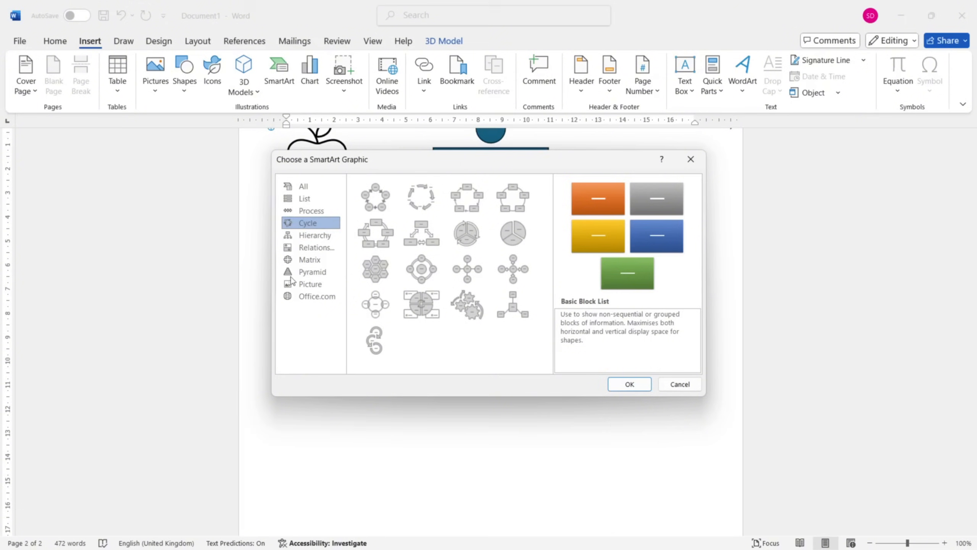
click(320, 211)
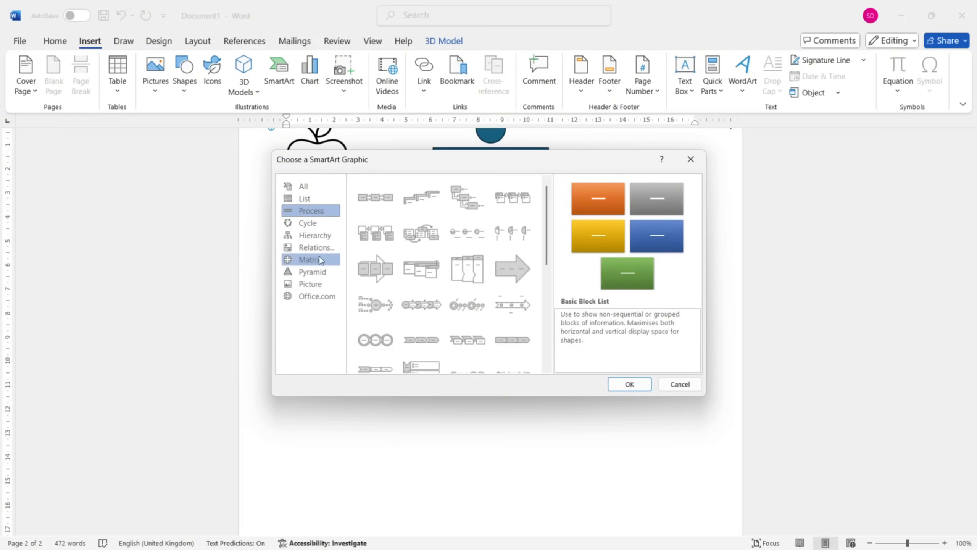
click(320, 260)
click(380, 203)
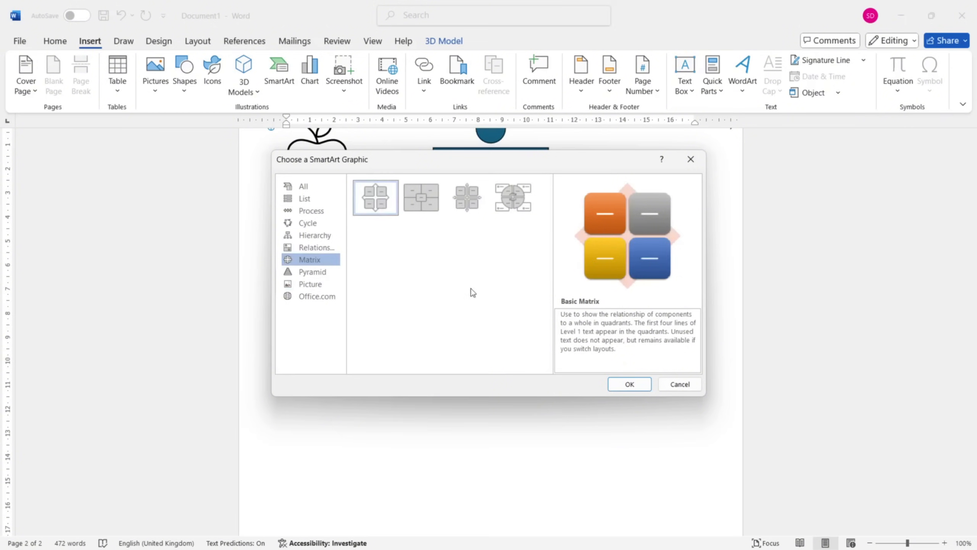
click(630, 384)
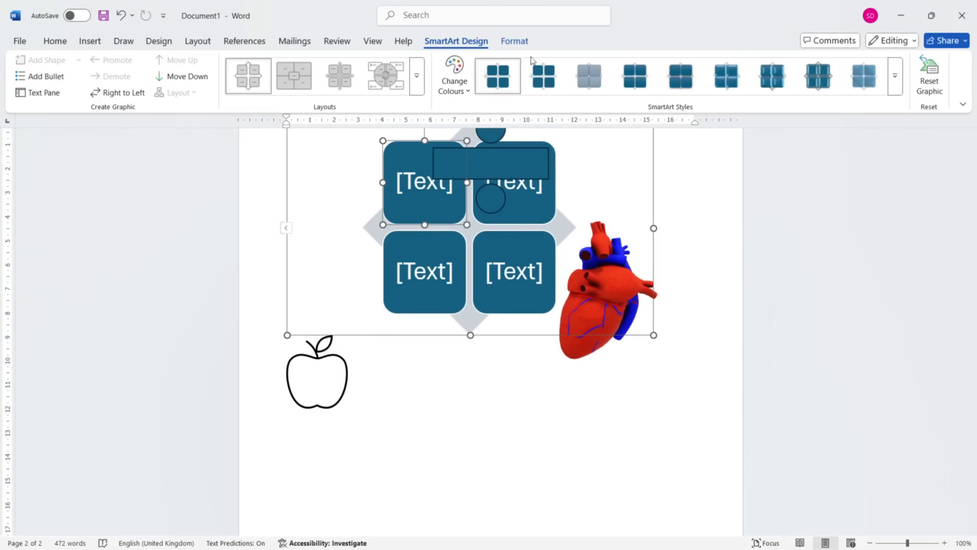
- Move the division sign off the matrix graphic to the page's upper right corner, and select the matrix
scroll(580, 261, up, 3)
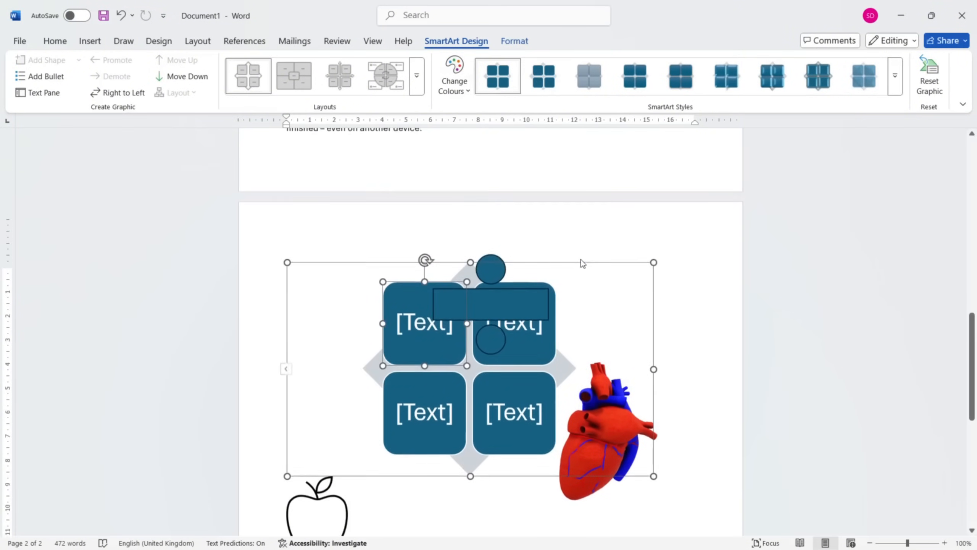
scroll(580, 260, down, 3)
scroll(581, 262, up, 2)
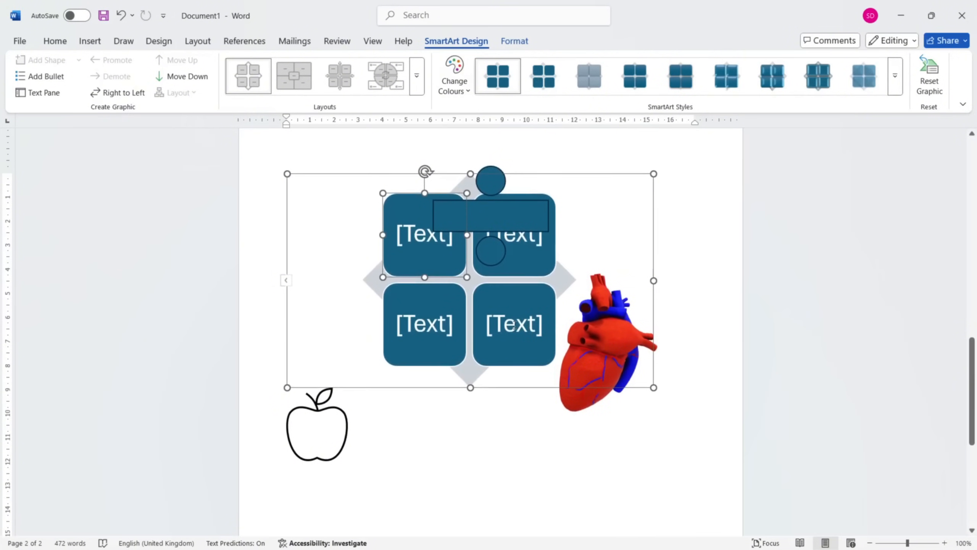
drag(507, 213, 680, 171)
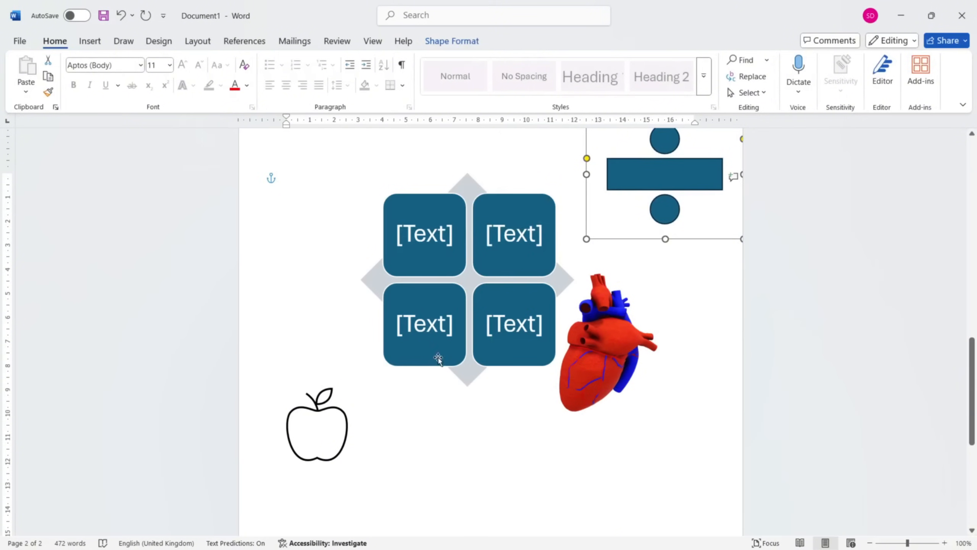
click(470, 296)
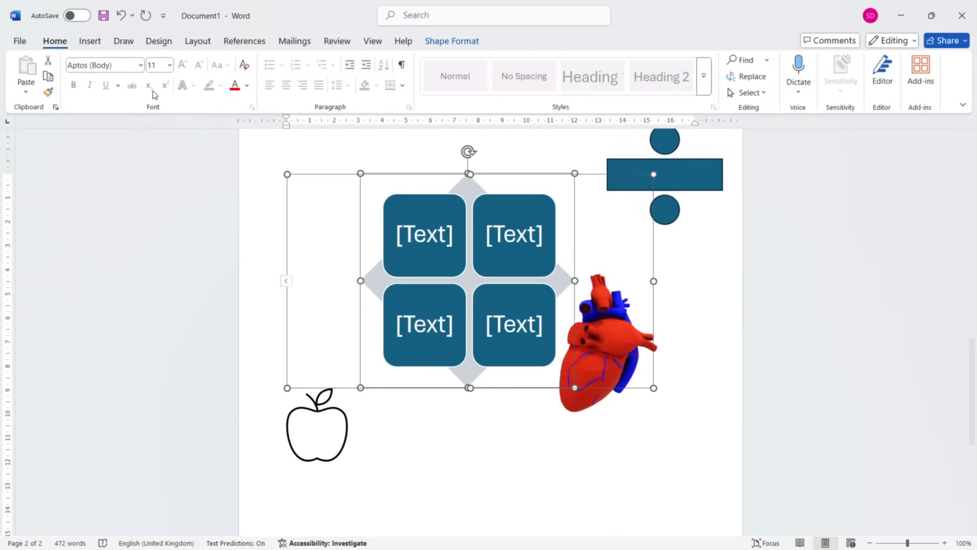
- Compare the pie chart variants, and insert a 3-D Pie chart directly below the apple icon
click(90, 41)
scroll(379, 215, down, 4)
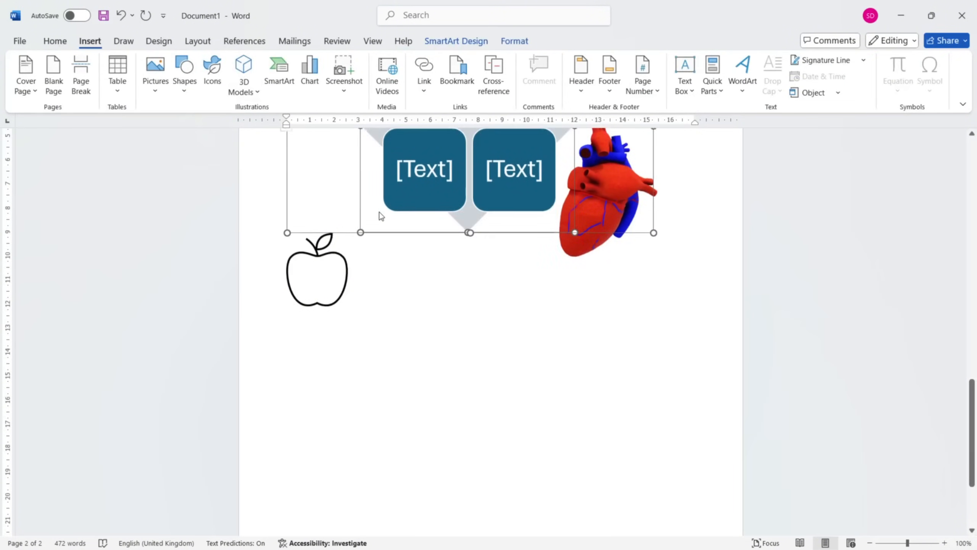
click(374, 306)
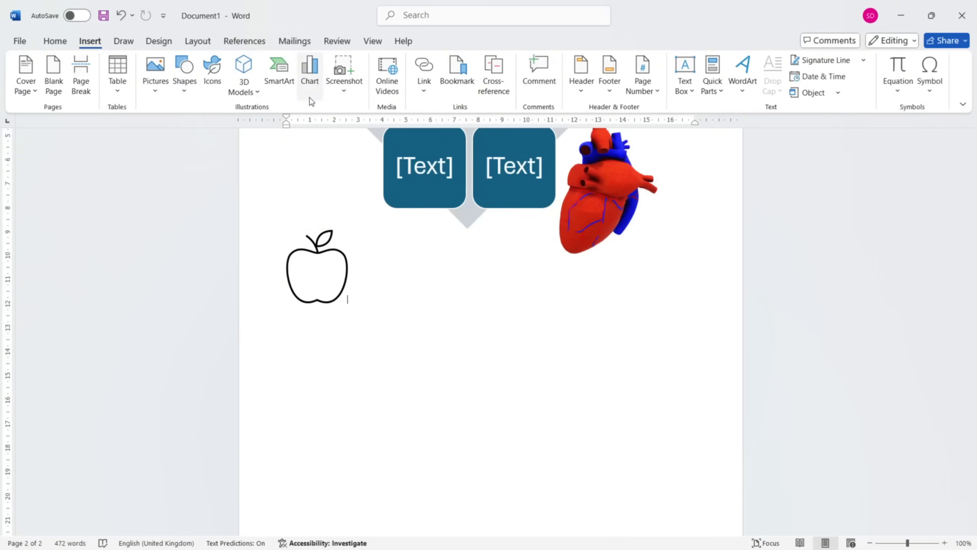
click(311, 99)
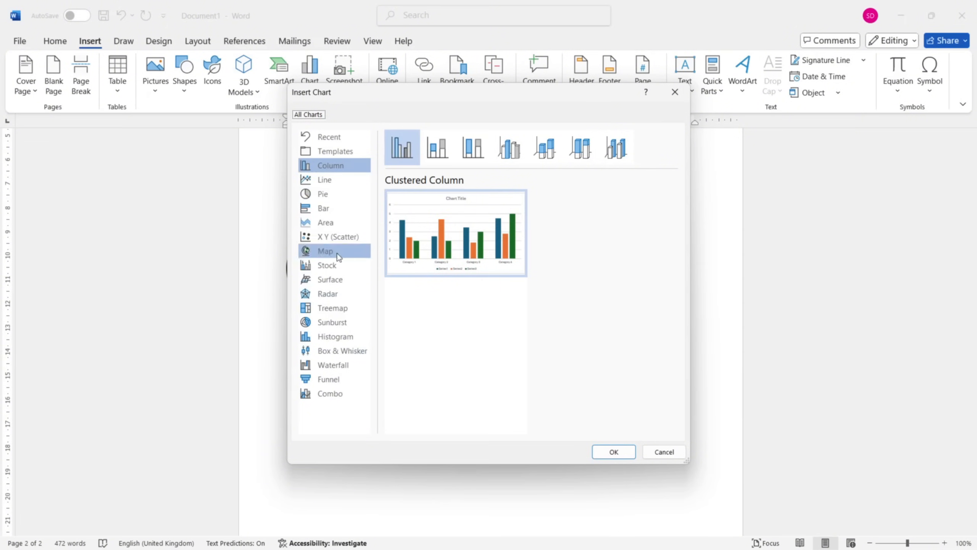
click(342, 200)
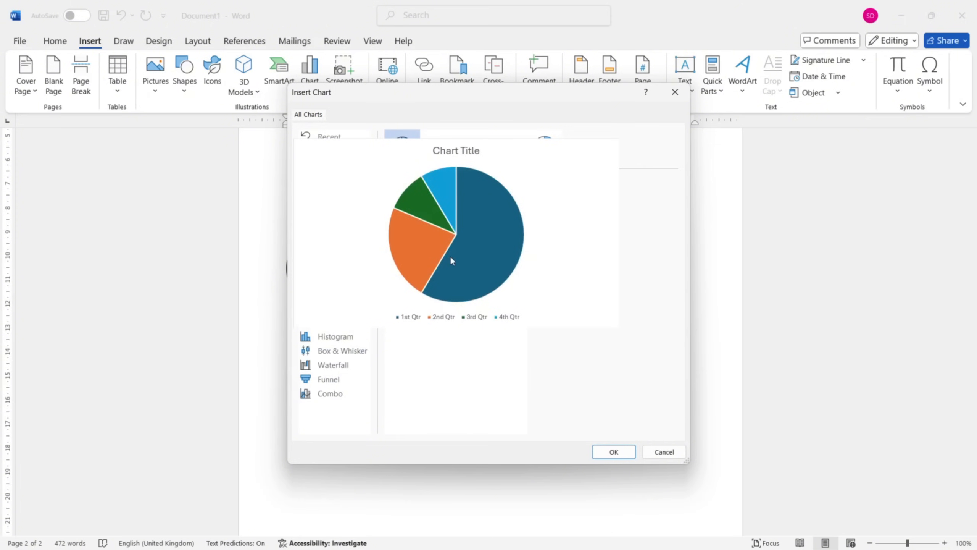
click(438, 148)
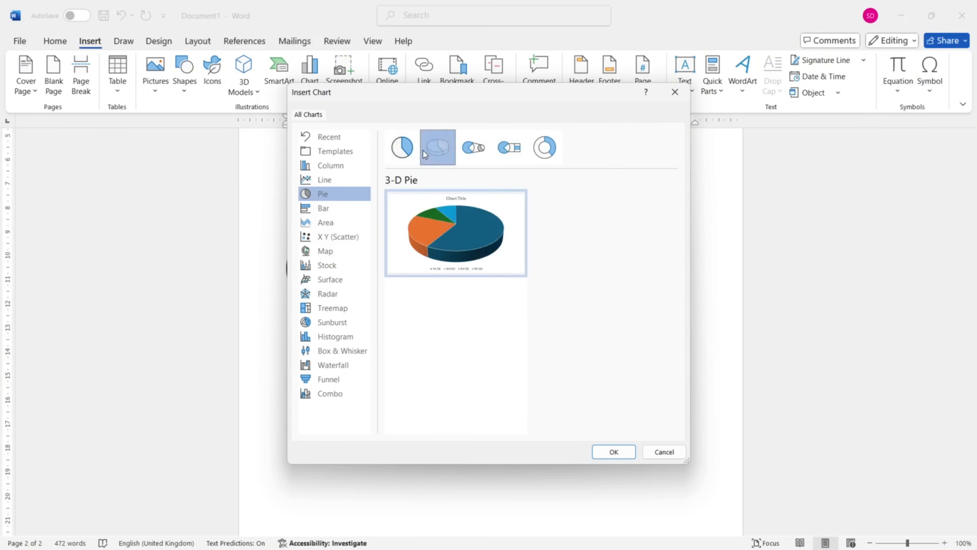
click(468, 153)
click(509, 148)
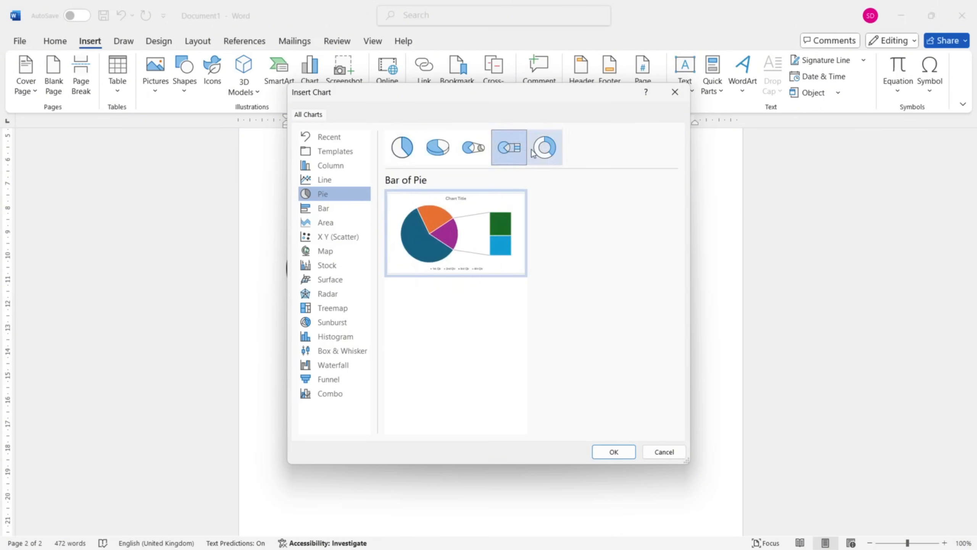
click(544, 148)
click(437, 150)
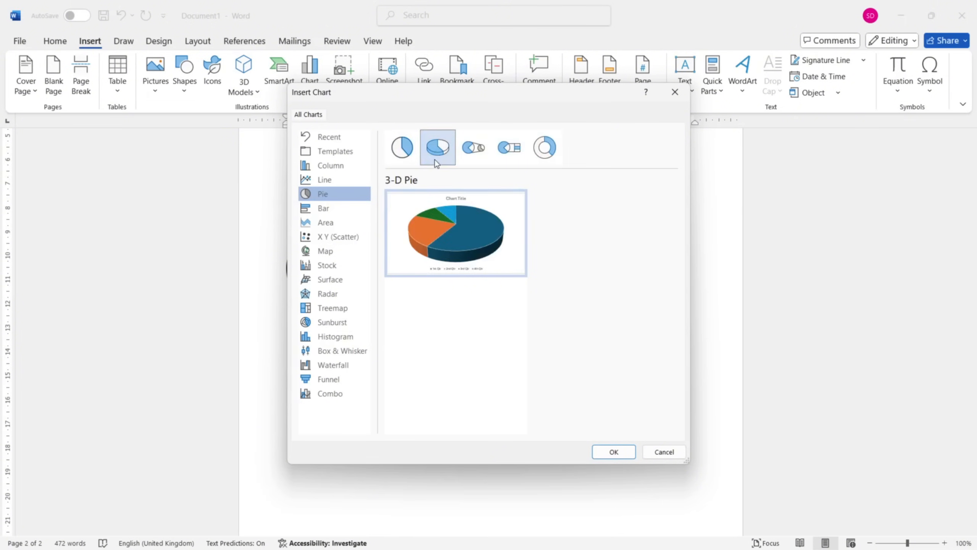
click(614, 451)
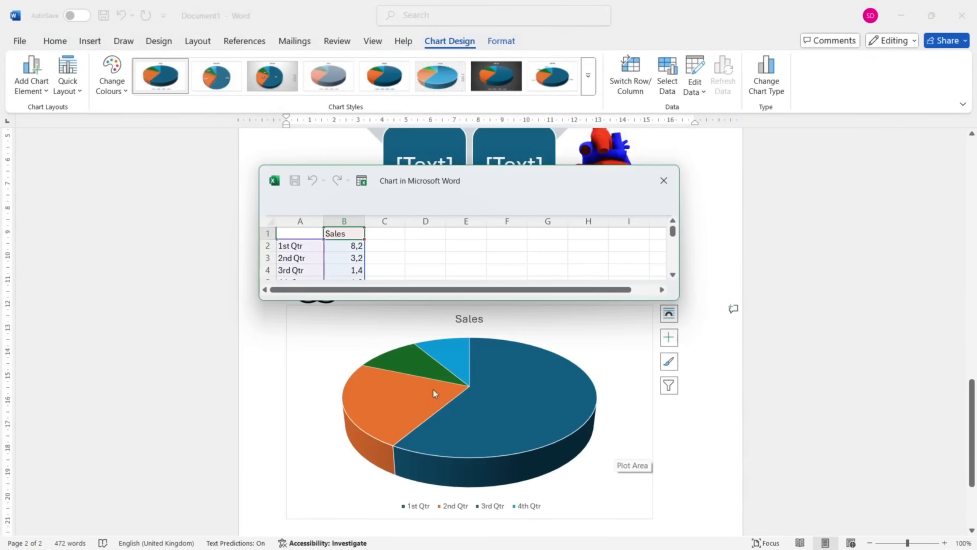
- Move the chart's data sheet clear of the pie and enlarge it until all four quarter rows fit
scroll(478, 356, down, 2)
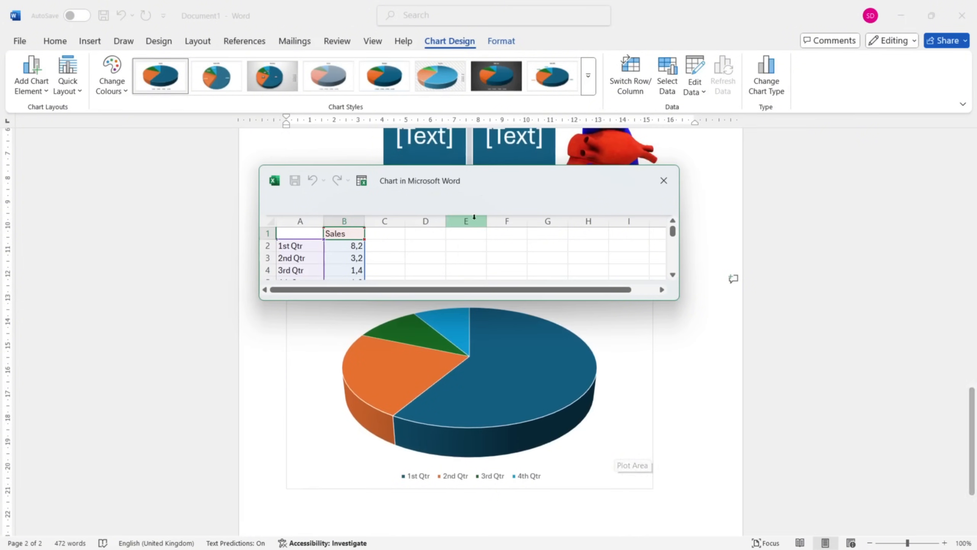
drag(482, 180, 714, 98)
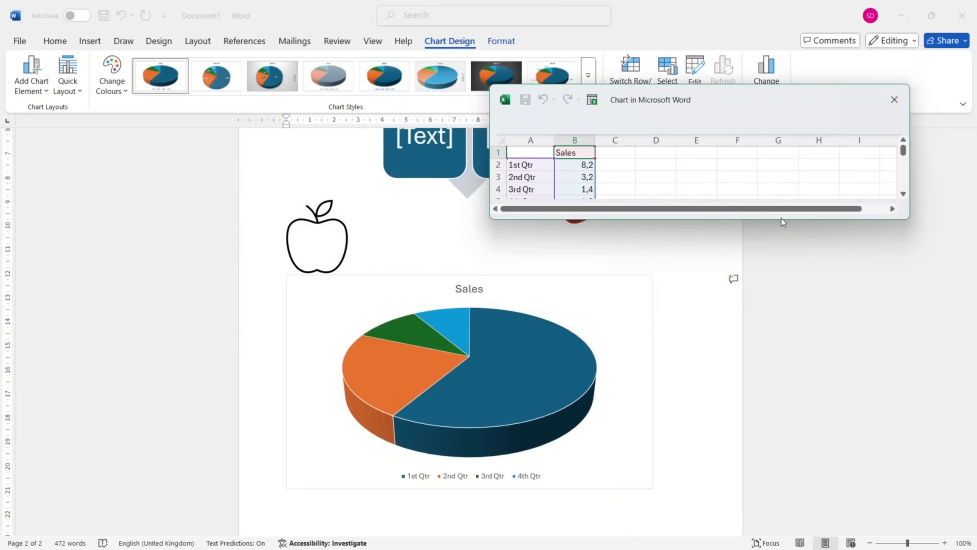
drag(782, 219, 782, 267)
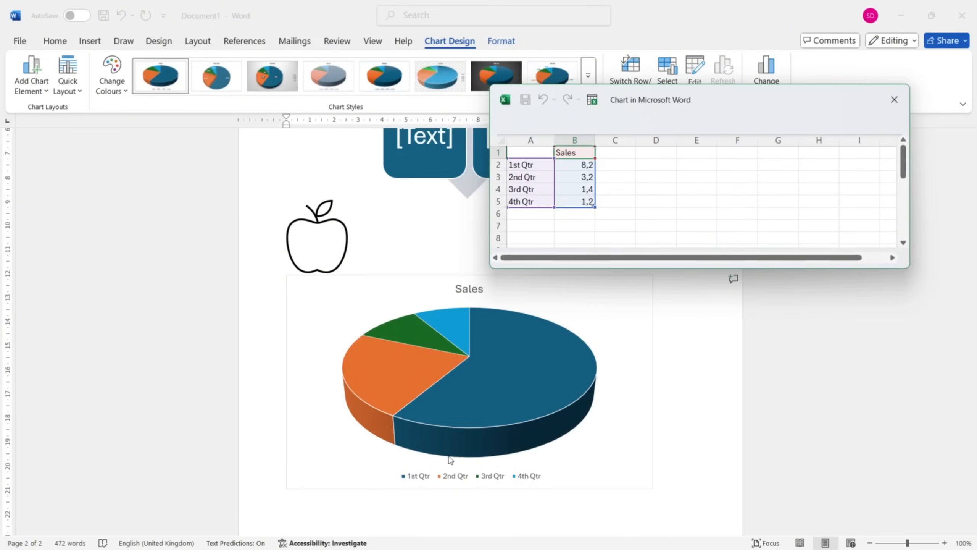
- Set the chart's Sales values to 9,2 for 1st Qtr and 1,2 for 2nd Qtr
click(585, 163)
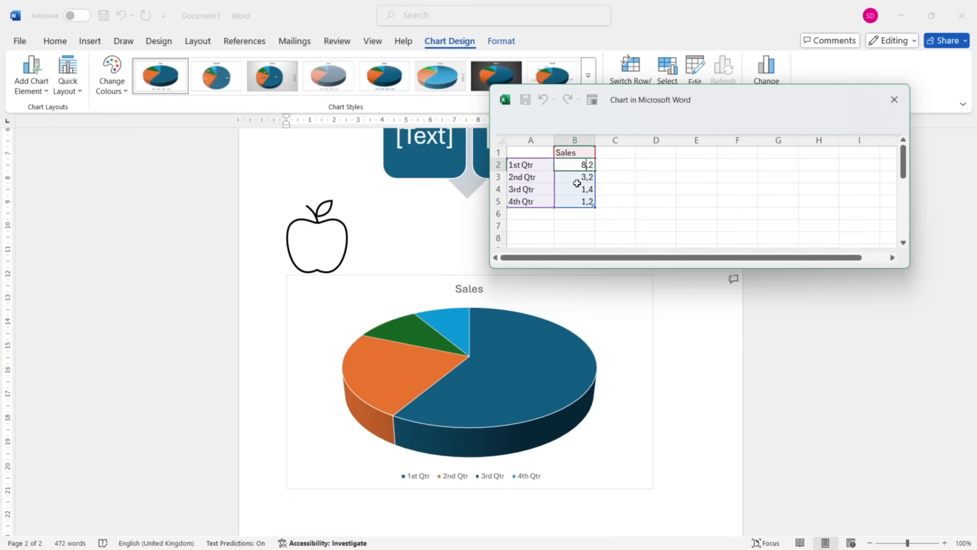
key(BackSpace)
text(9)
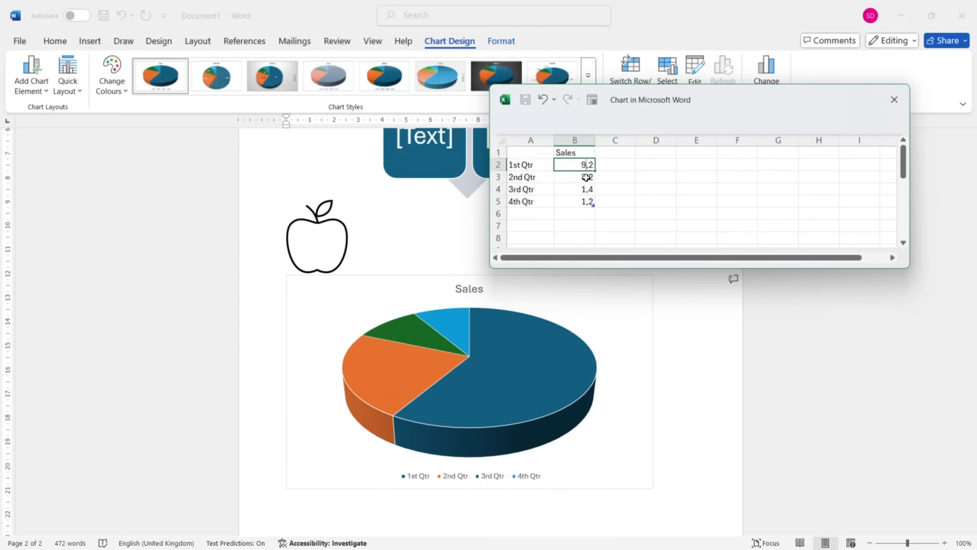
click(586, 177)
double_click(588, 177)
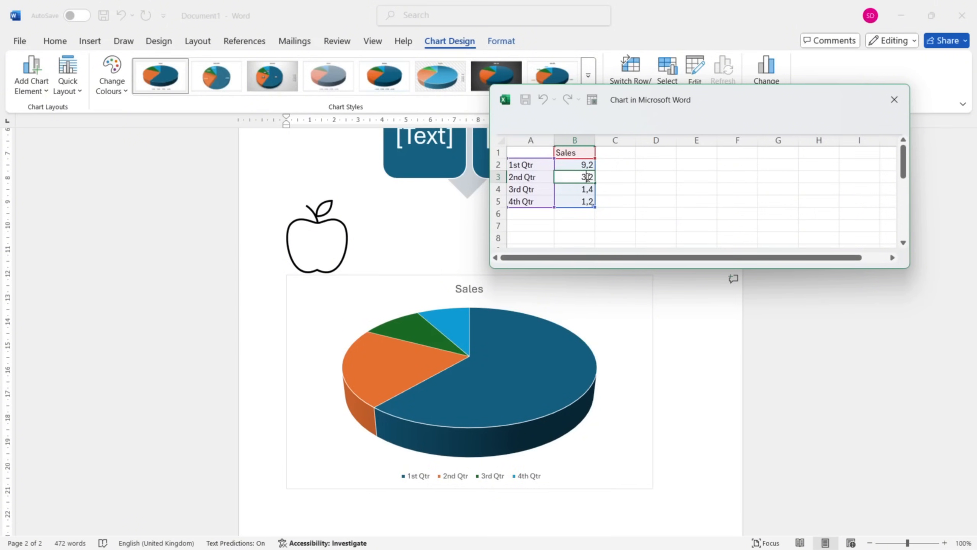
key(BackSpace)
- Set the Sales value for 3rd Qtr to 7,4, lower the 4th Qtr value, and close the data sheet
double_click(587, 189)
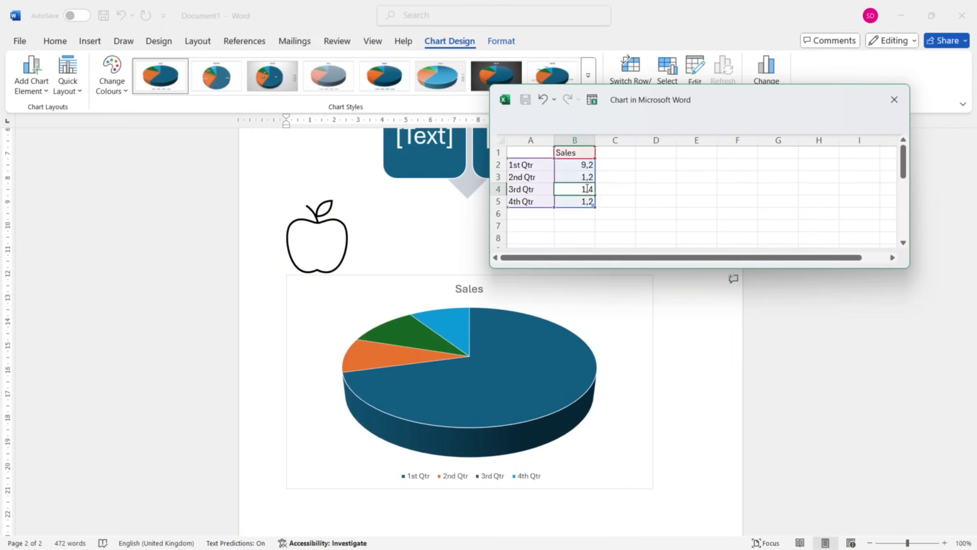
key(BackSpace)
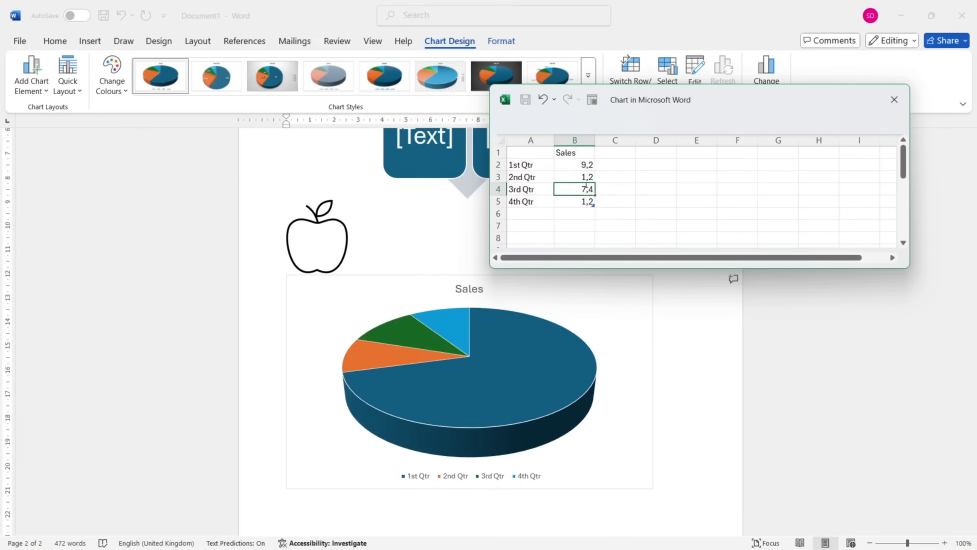
click(586, 201)
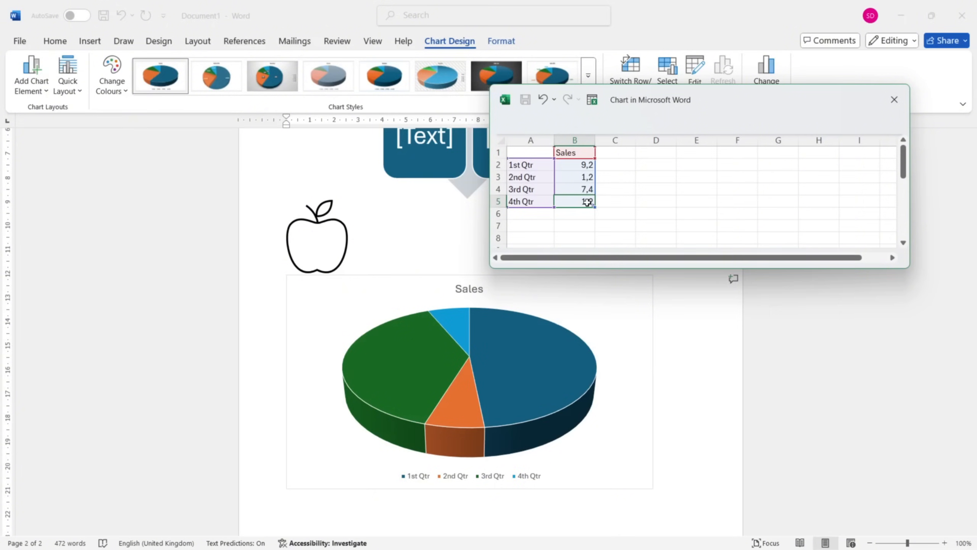
double_click(587, 201)
key(BackSpace)
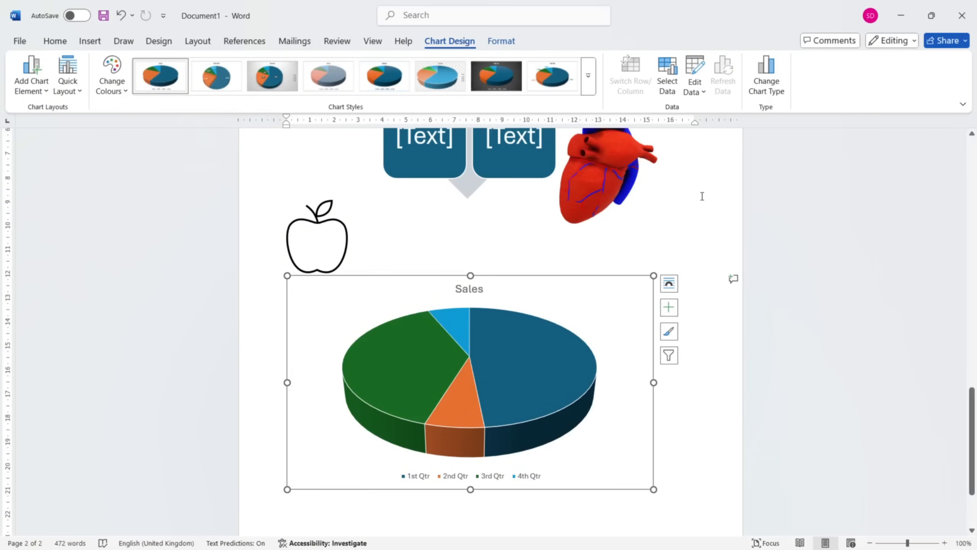
- Reopen and close the pie chart's embedded data sheet, and open the same data in the full Excel window
click(694, 96)
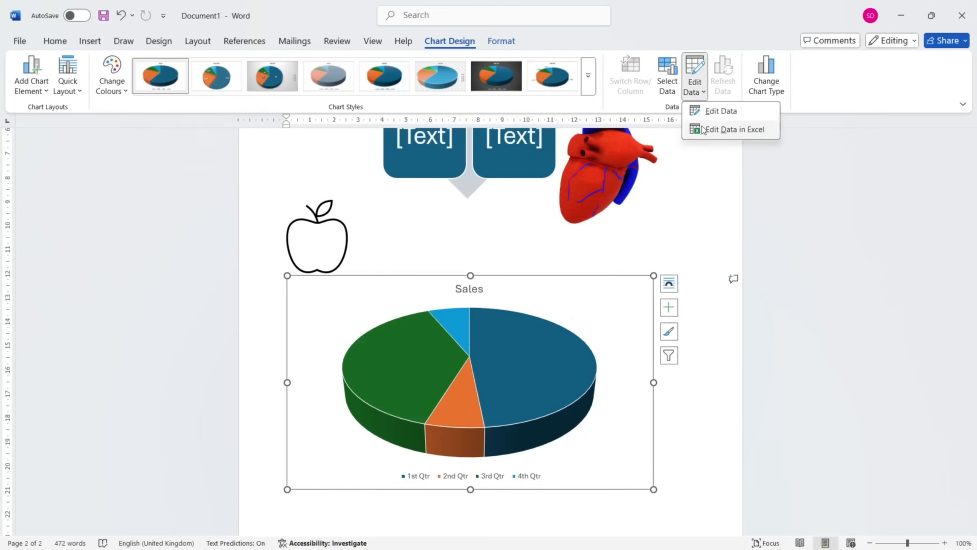
click(721, 111)
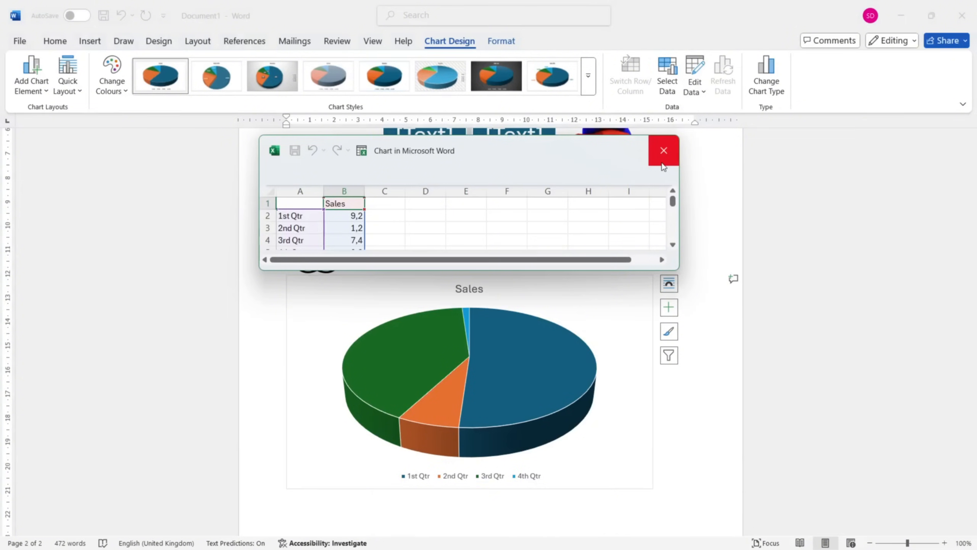
click(663, 151)
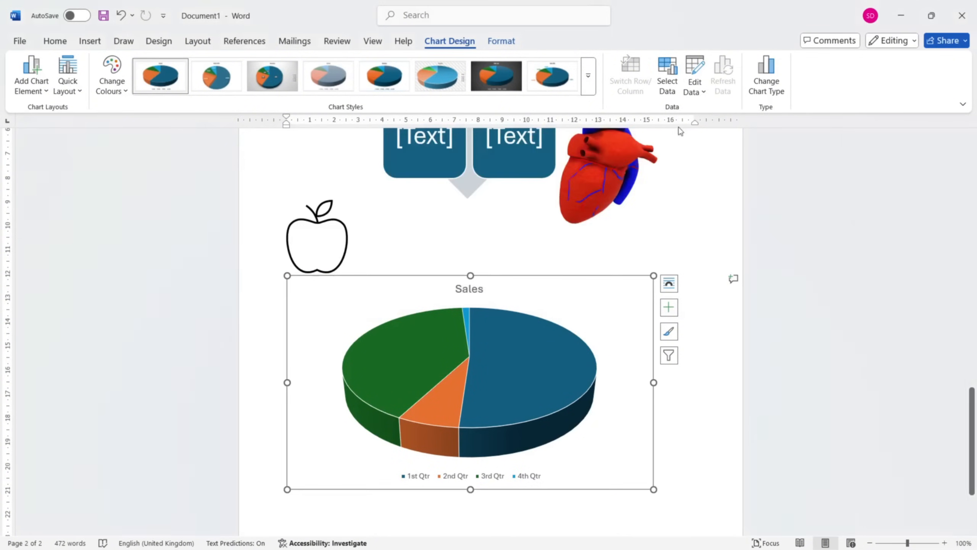
click(694, 88)
click(706, 133)
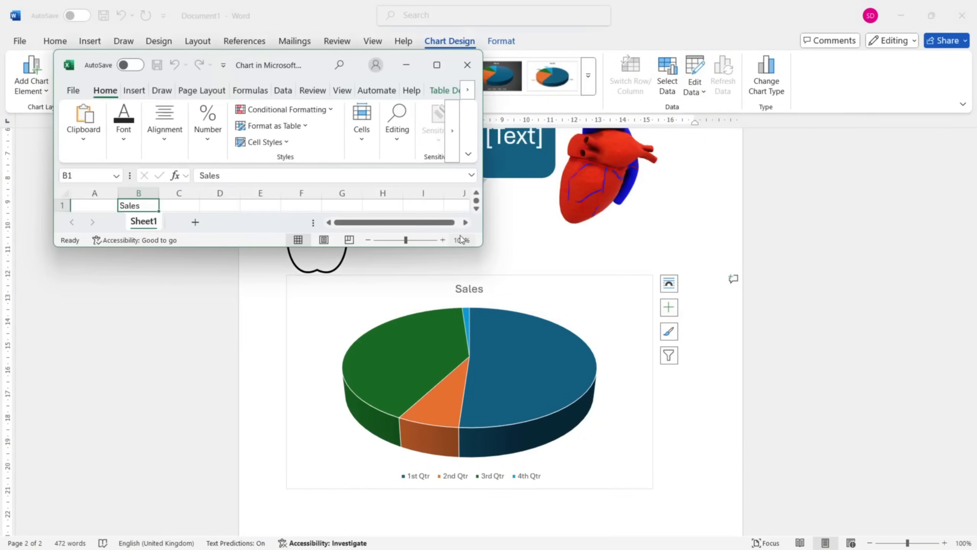
- Enlarge the Excel chart data window until all four quarter rows show, and close it
drag(480, 245, 761, 421)
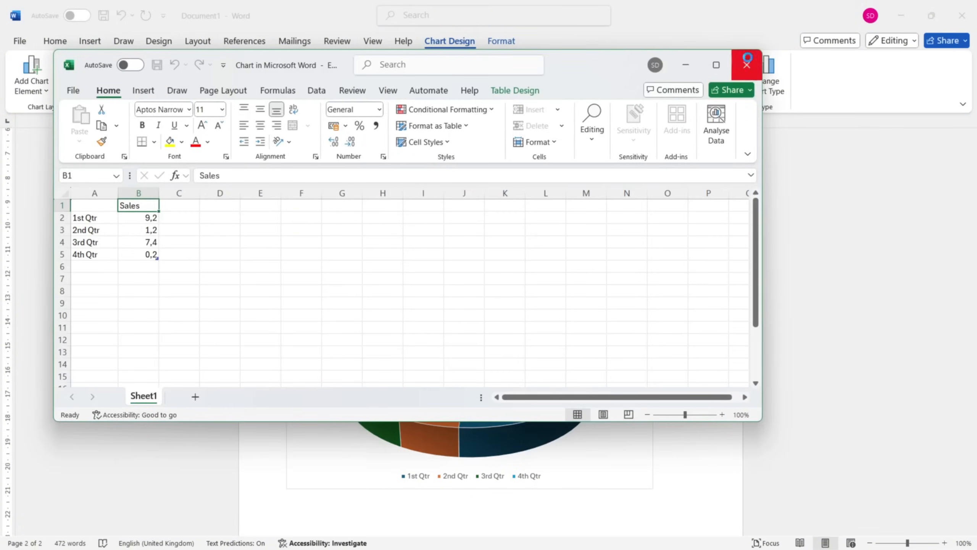
click(747, 63)
- Insert a screen clipping of the desktop wallpaper, about 17 cm wide and 8,52 cm high in the document, below the pie chart
click(88, 41)
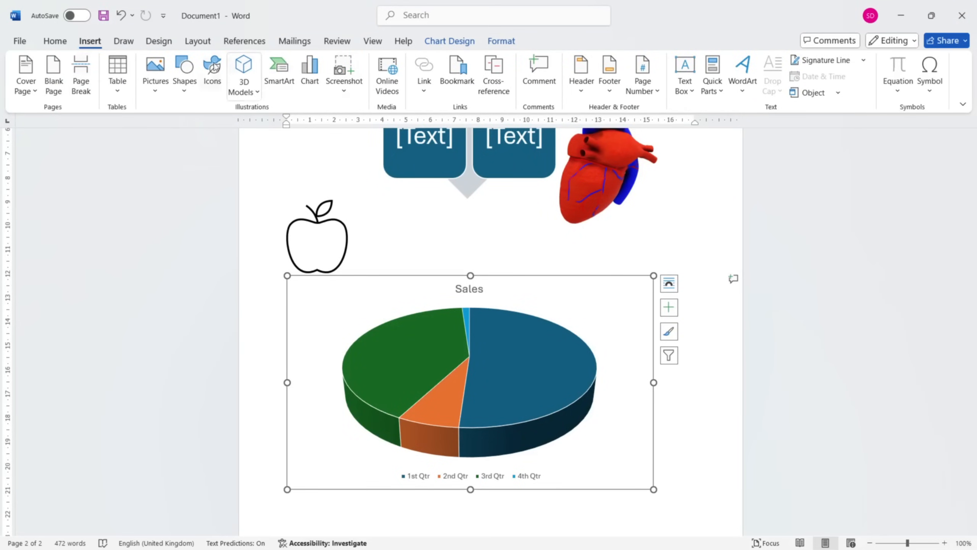
scroll(294, 210, down, 3)
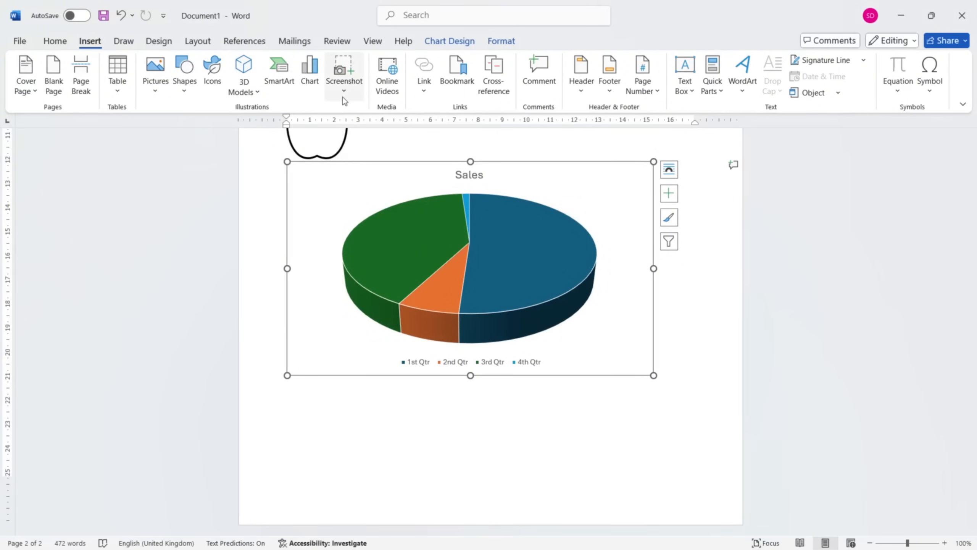
click(344, 93)
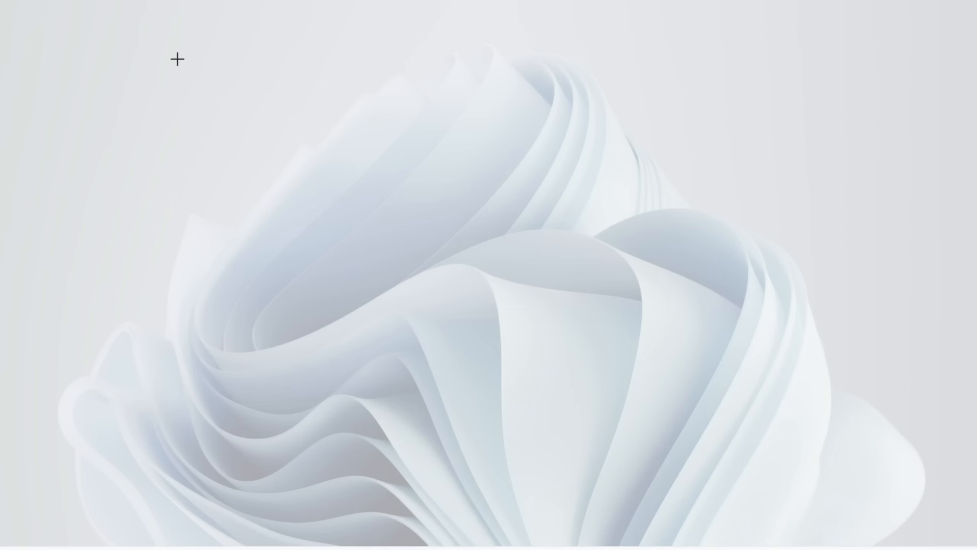
drag(133, 44, 729, 346)
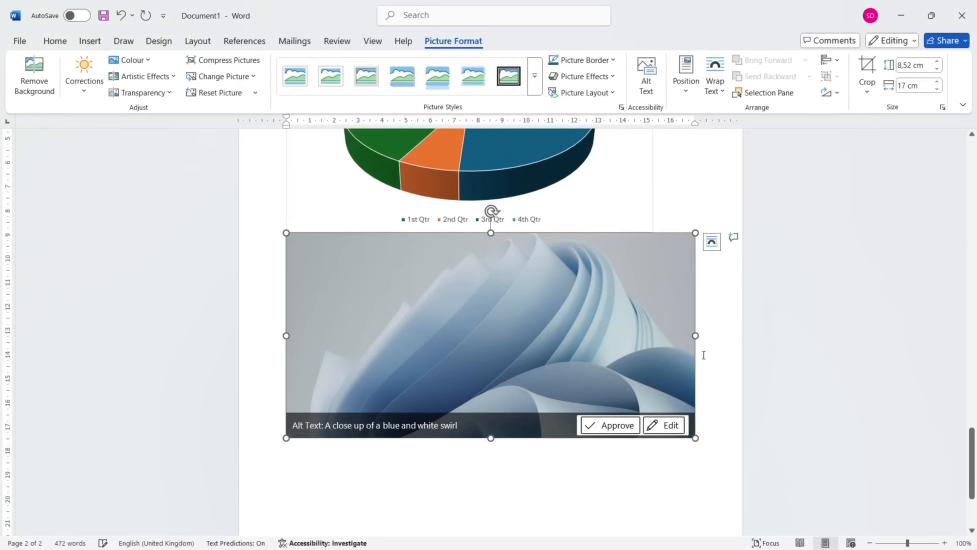
scroll(720, 377, down, 3)
scroll(704, 371, up, 2)
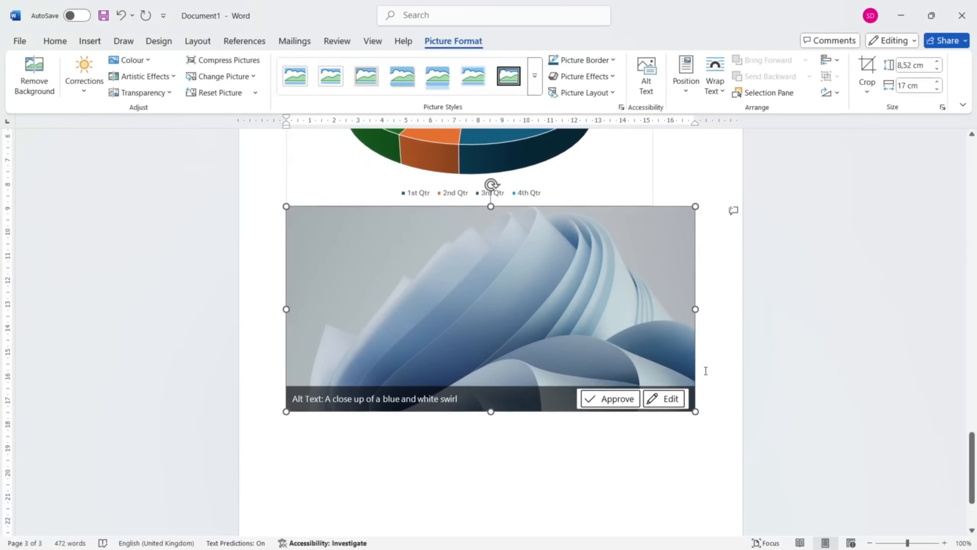
scroll(704, 371, down, 3)
scroll(700, 371, up, 2)
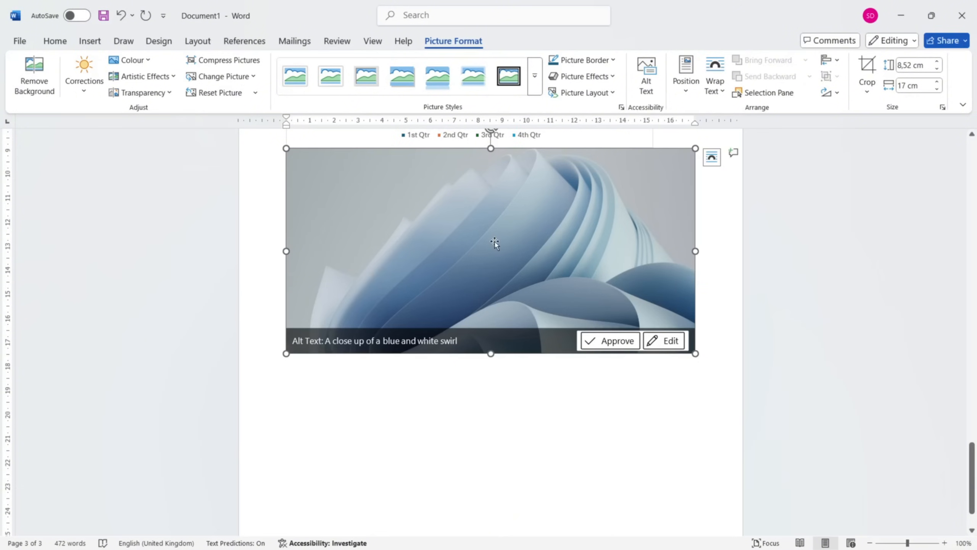
- Open the online video insertion dialog, review its supported providers, and close it without adding a video
click(92, 40)
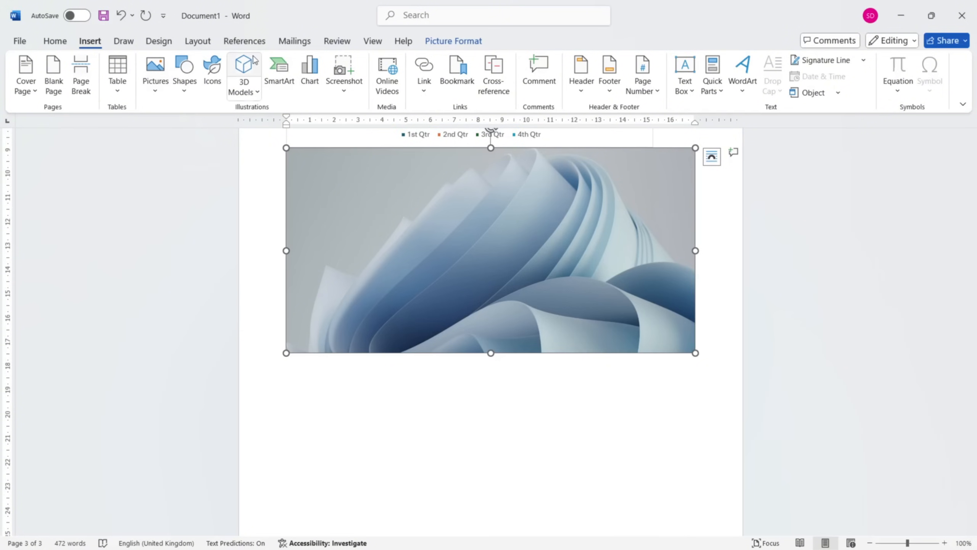
scroll(291, 199, up, 3)
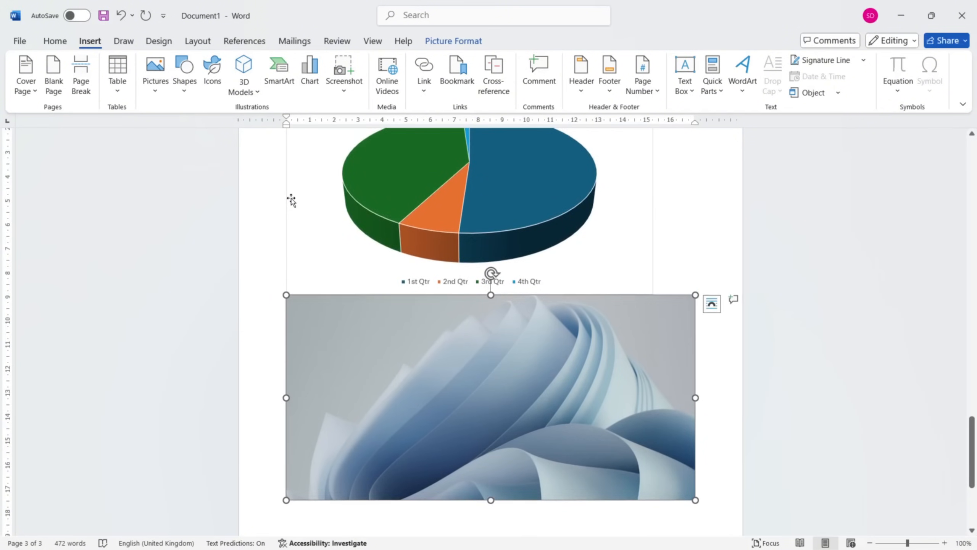
scroll(292, 198, down, 1)
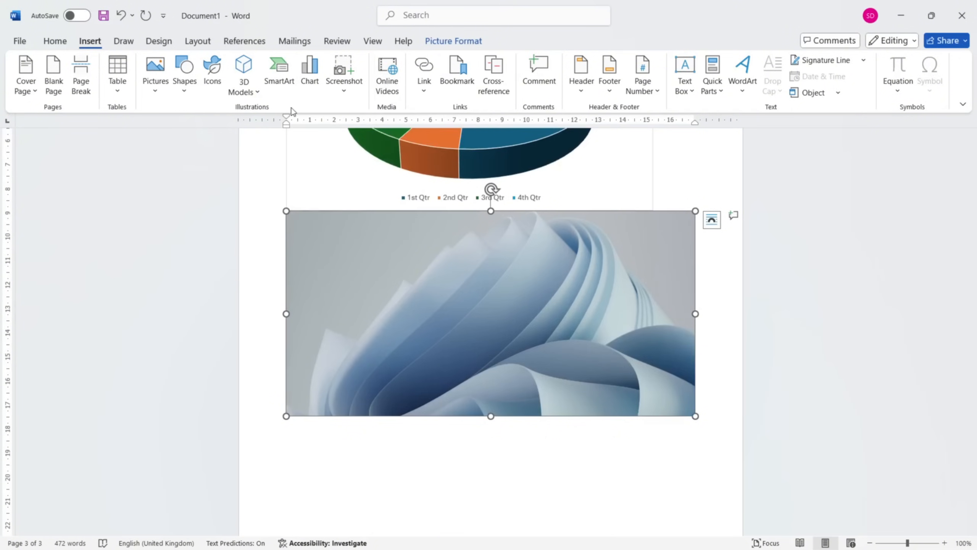
click(387, 84)
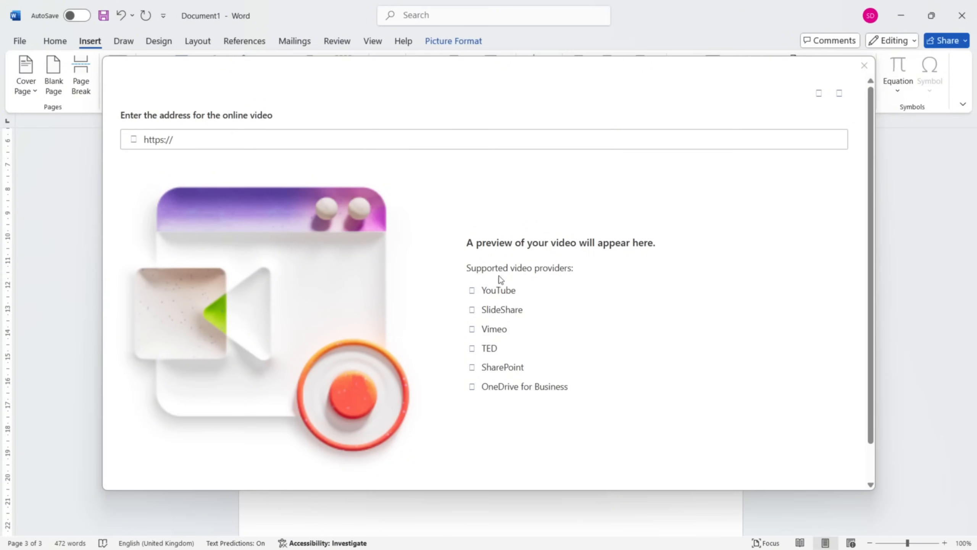
click(864, 65)
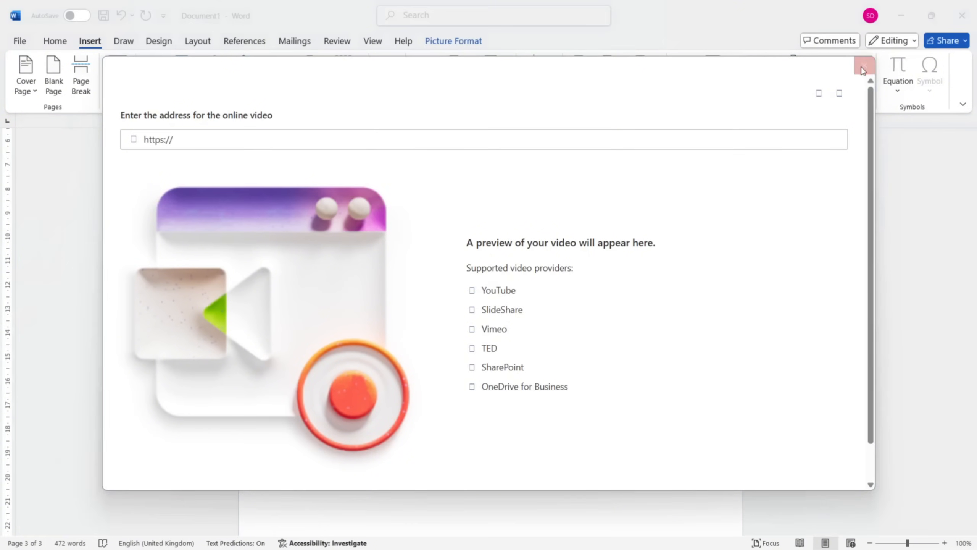
- Select the flower picture on the first page and review its Sharpen/Soften and Brightness/Contrast correction presets
scroll(642, 313, up, 8)
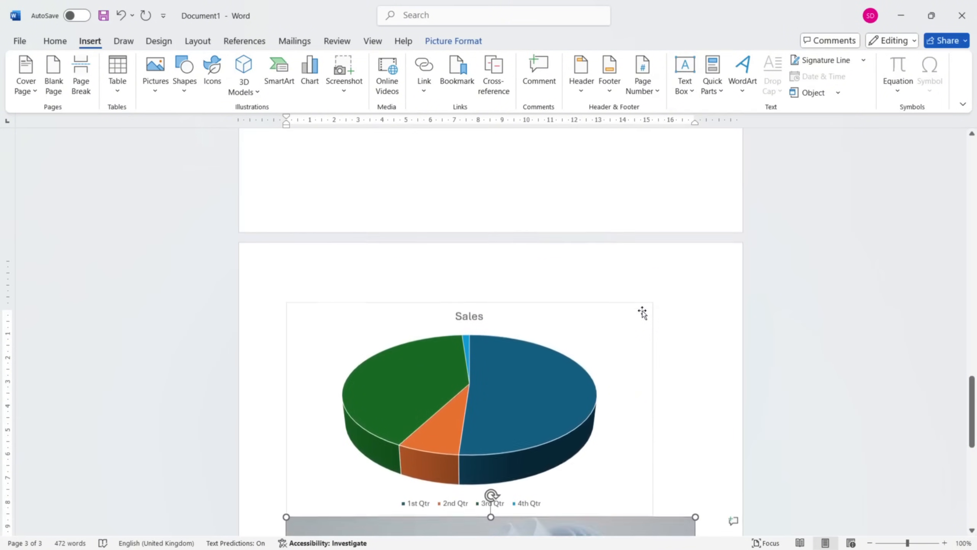
scroll(642, 313, up, 10)
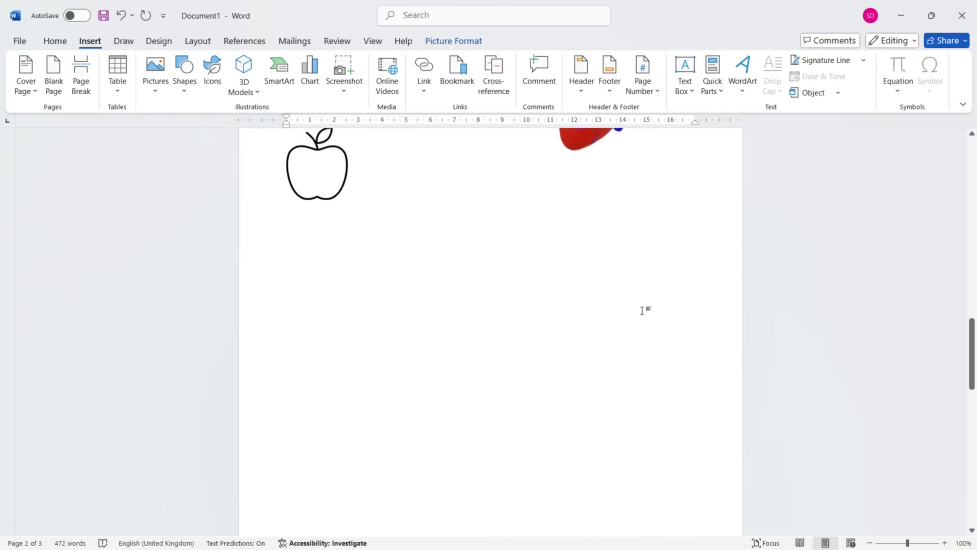
scroll(644, 314, up, 10)
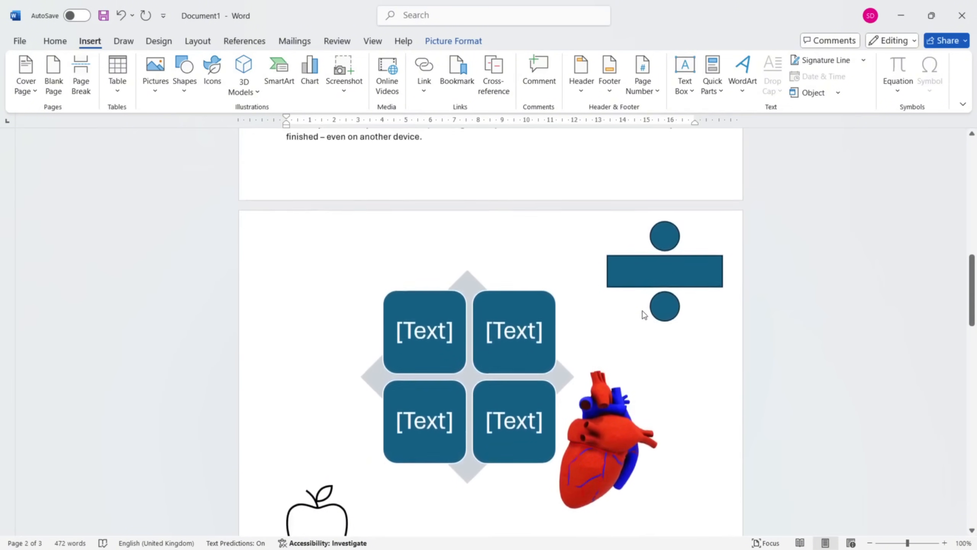
scroll(643, 311, up, 4)
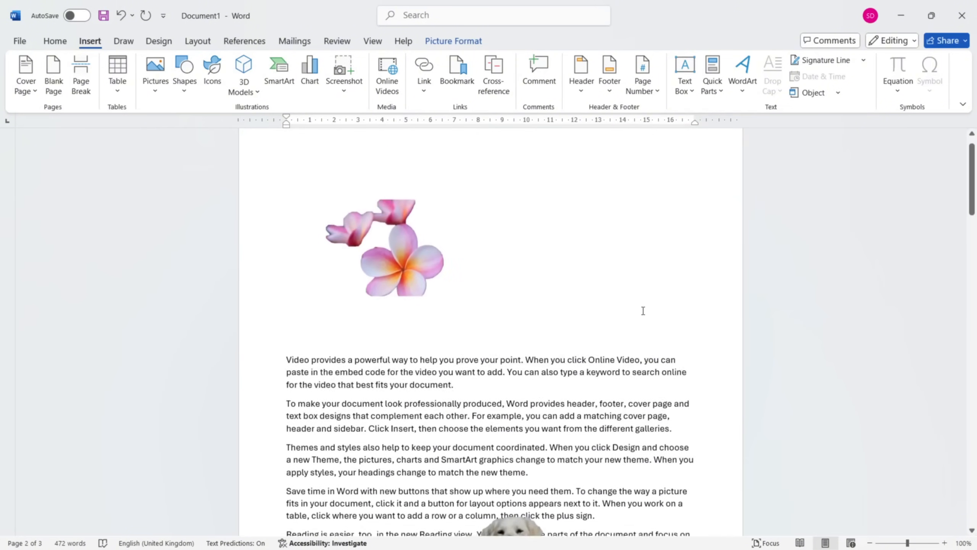
scroll(643, 310, down, 1)
click(419, 201)
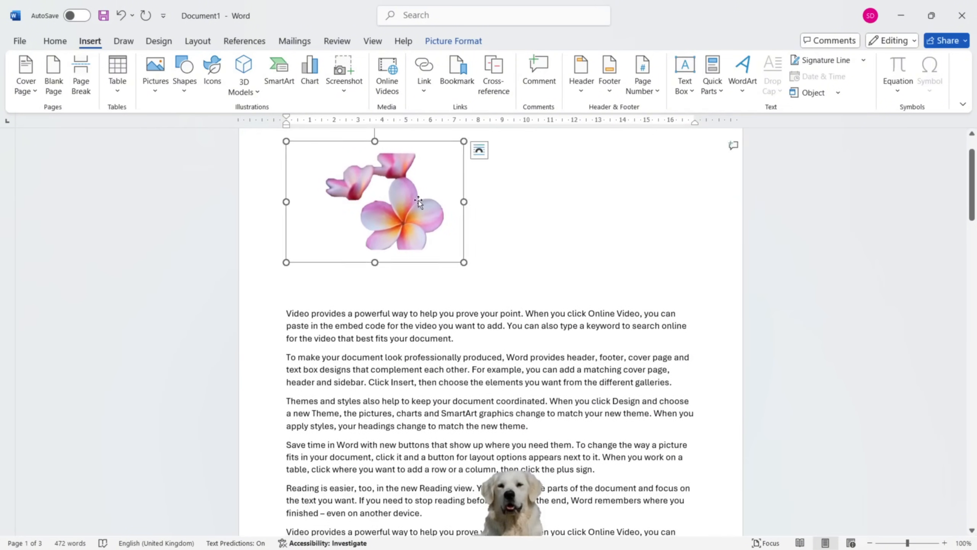
click(453, 40)
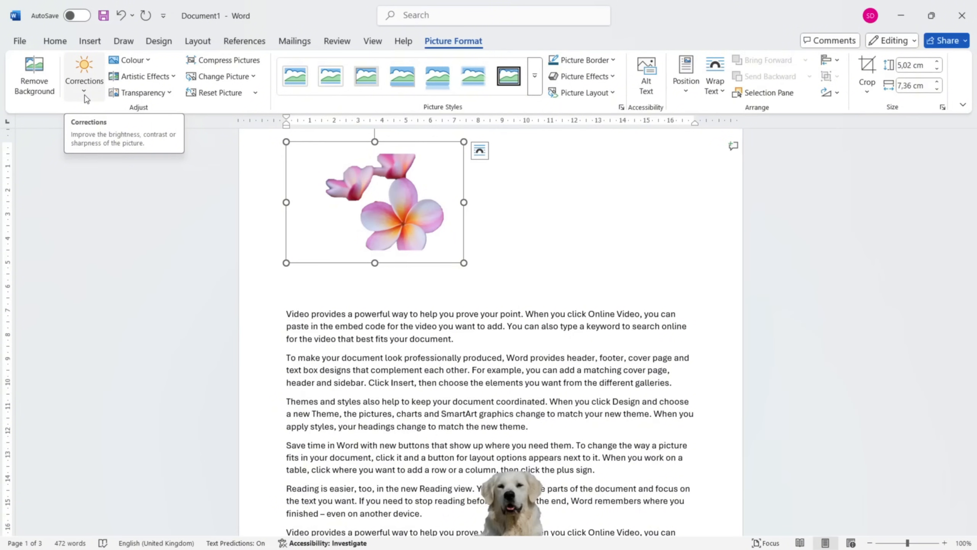
click(99, 97)
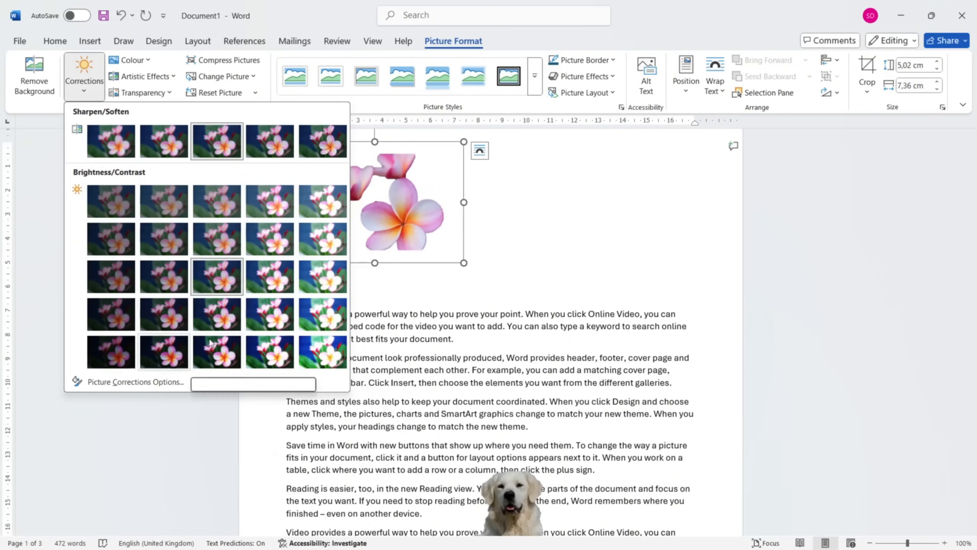
- Review the flower picture's colour presets, open its Picture Colour Options, and expand the corrections, colour and transparency settings
click(131, 65)
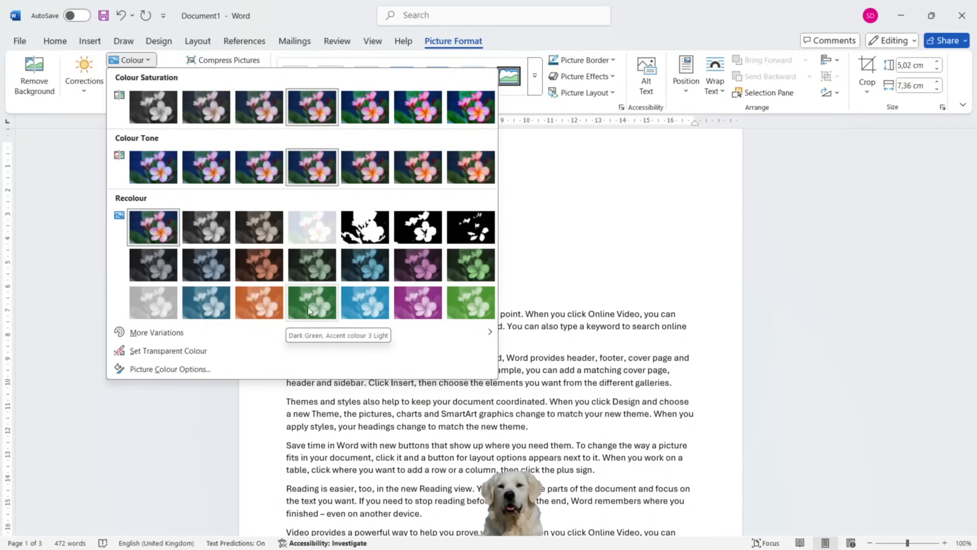
mouse_move(350, 337)
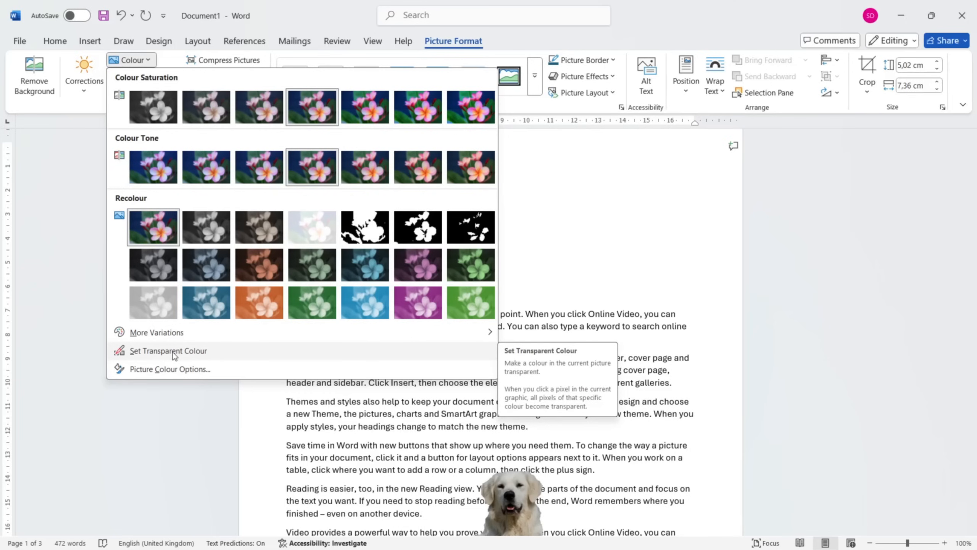
click(188, 369)
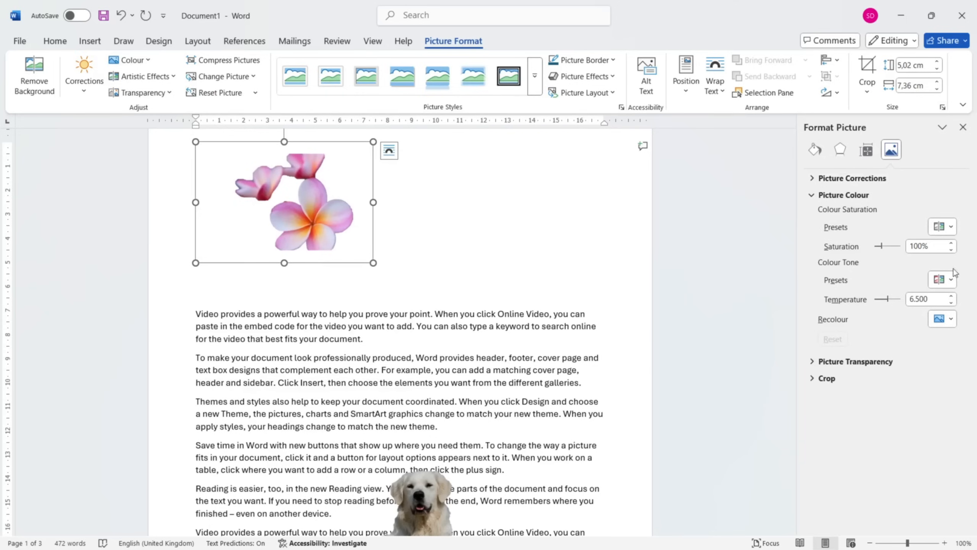
click(820, 193)
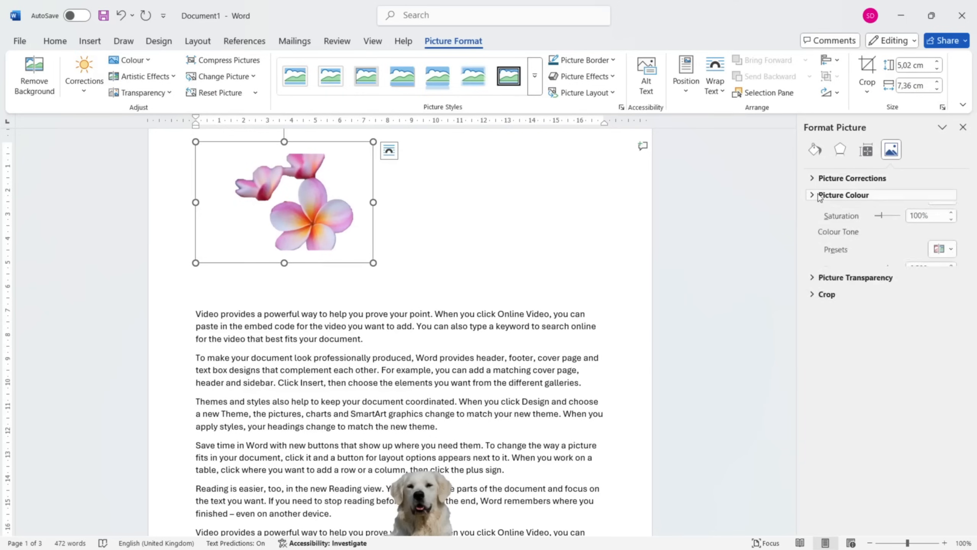
click(814, 179)
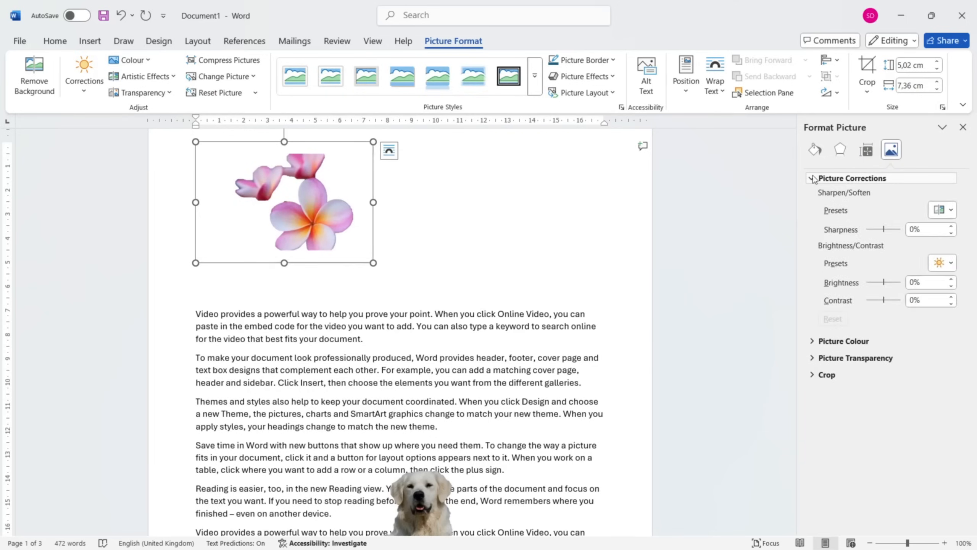
click(821, 341)
scroll(824, 399, down, 1)
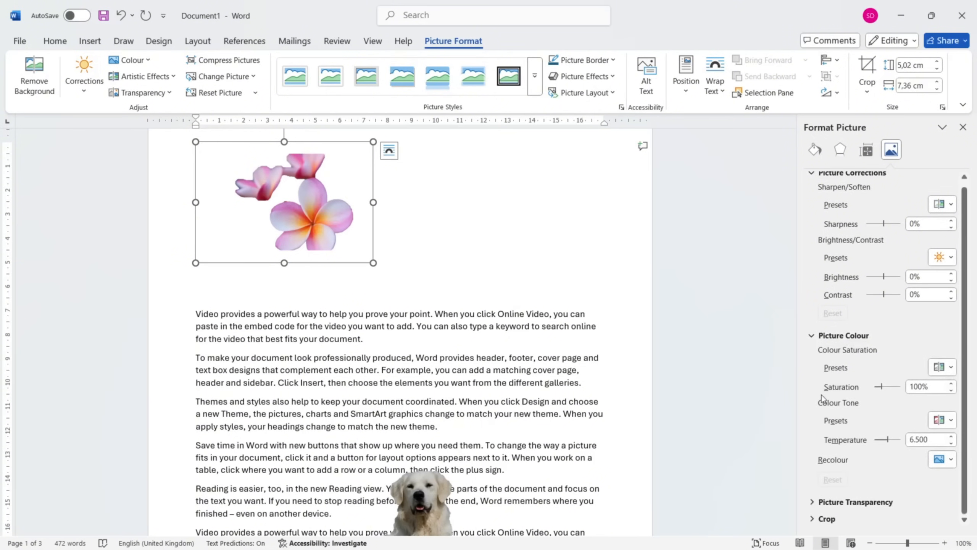
click(815, 501)
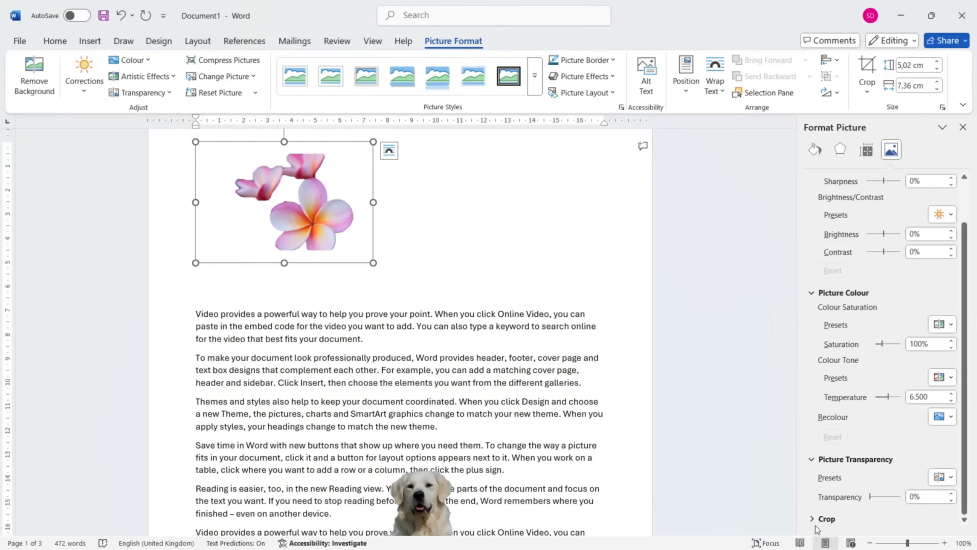
scroll(828, 379, up, 1)
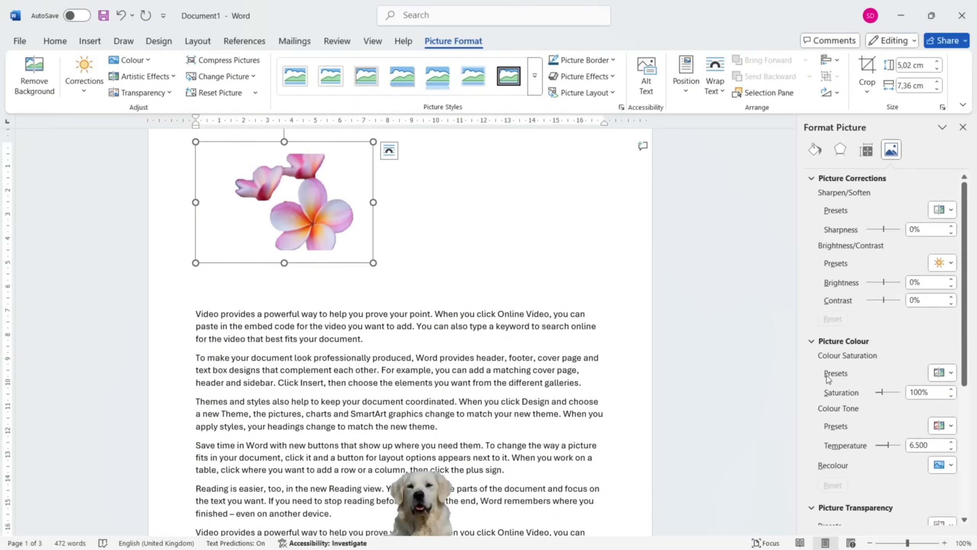
- Look over the flower picture's text box and effects categories, and expand its fill and line settings
click(868, 153)
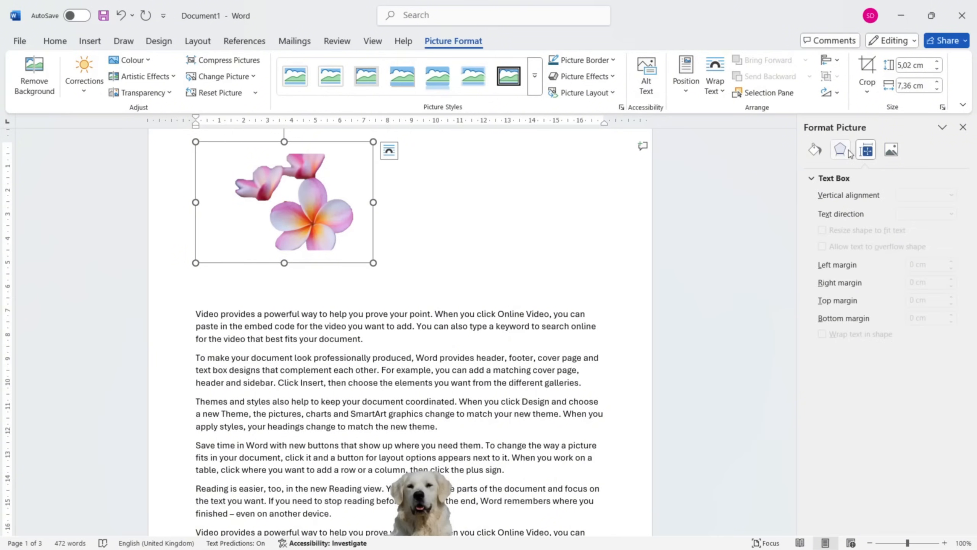
click(840, 151)
click(818, 152)
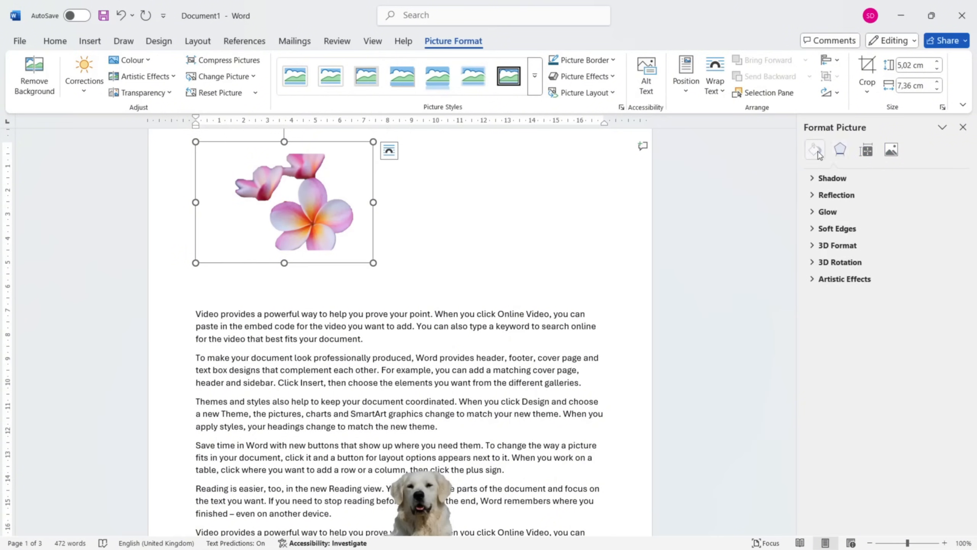
click(816, 181)
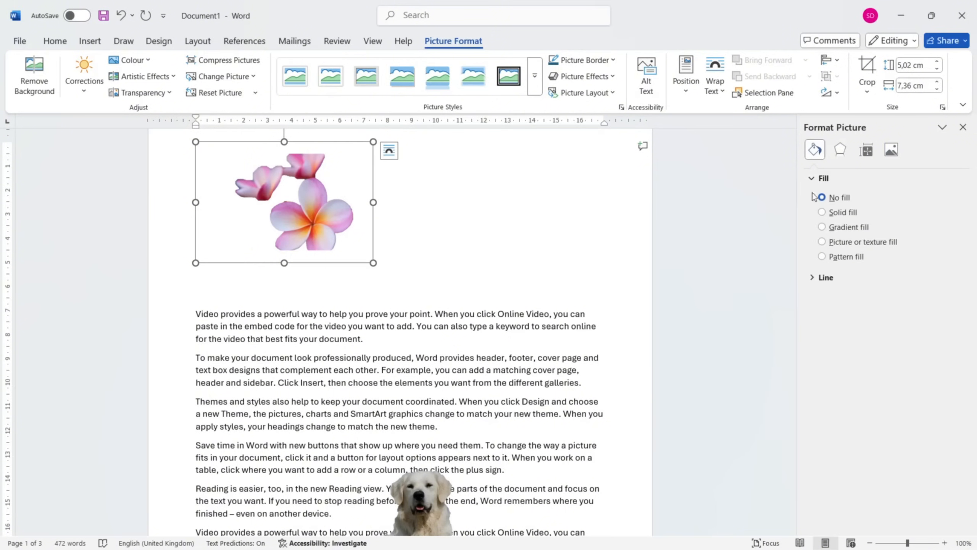
click(813, 275)
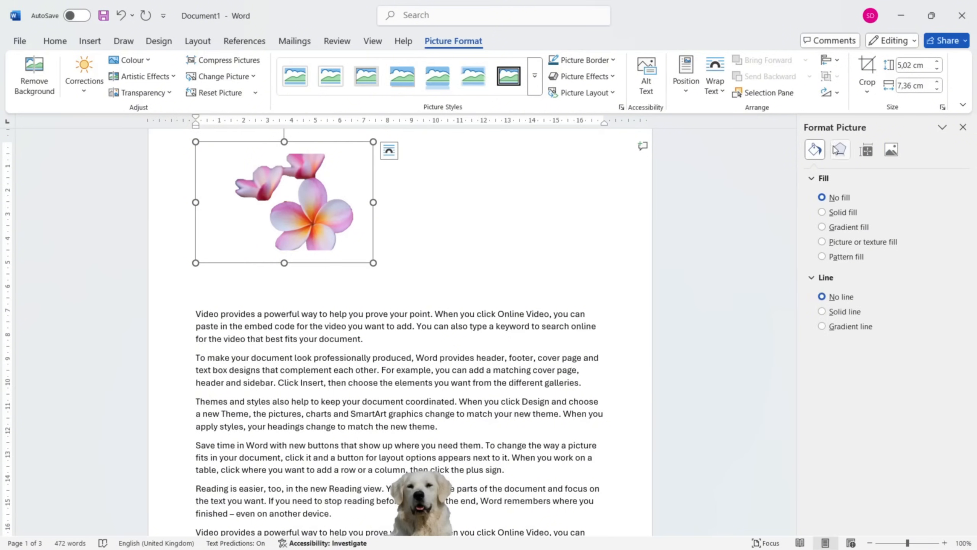
- Expand the Shadow, Reflection and Glow settings among the flower picture's effects and look through them
click(833, 150)
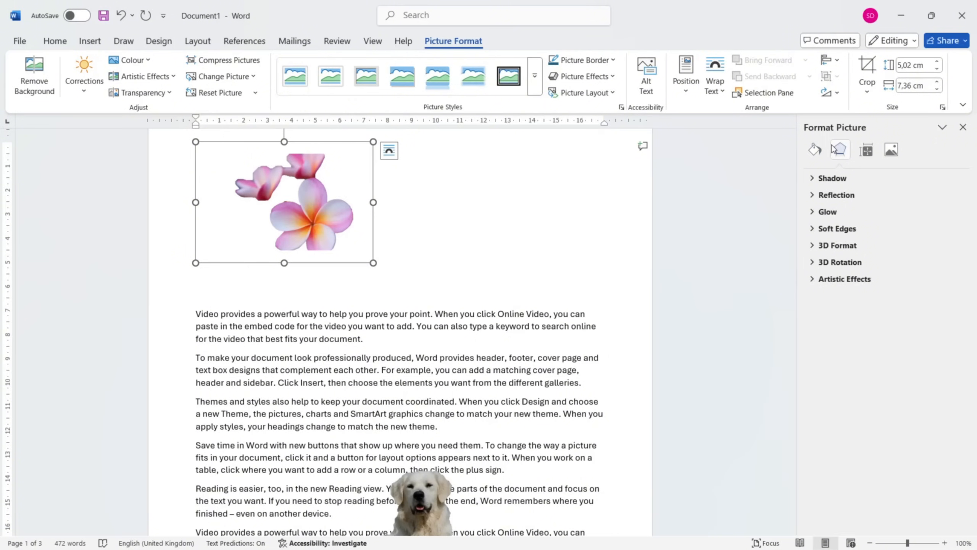
click(819, 180)
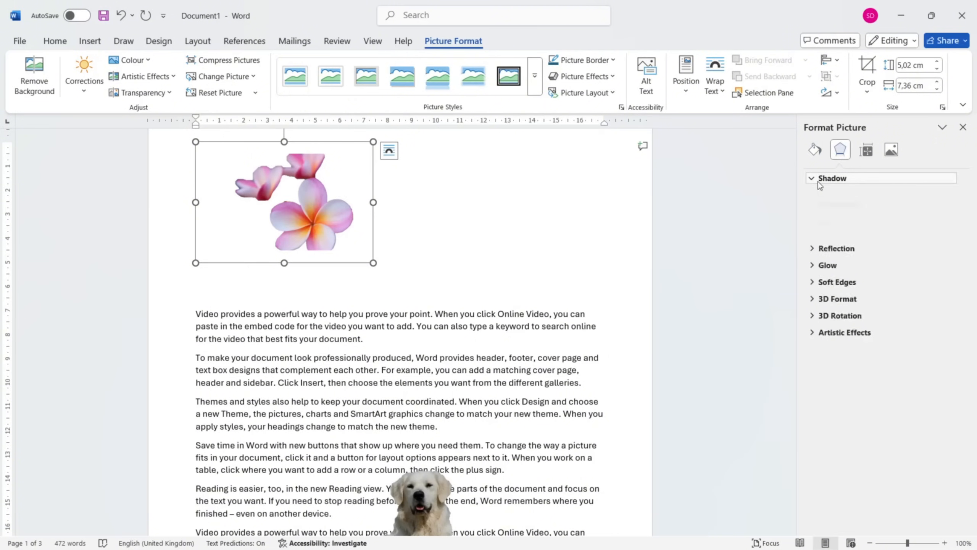
click(815, 330)
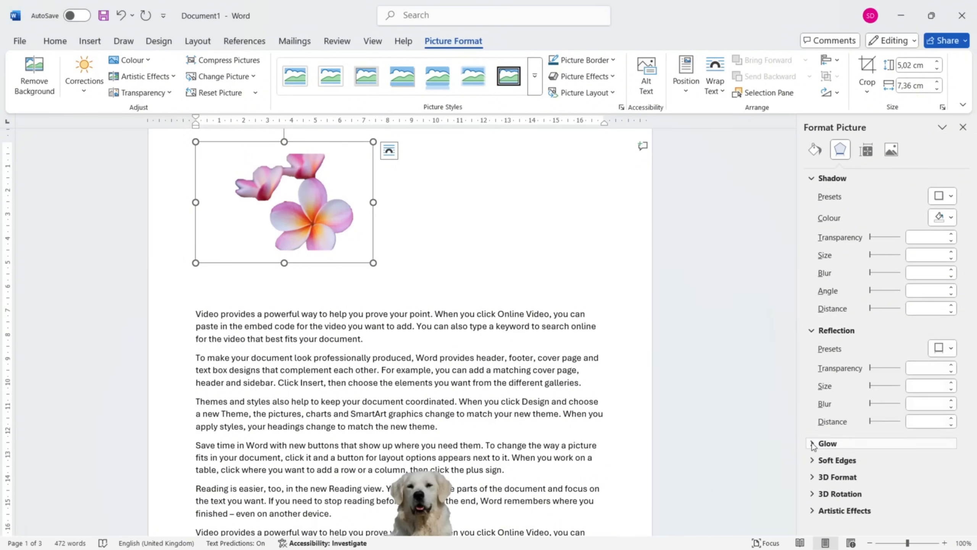
click(824, 443)
scroll(831, 425, up, 3)
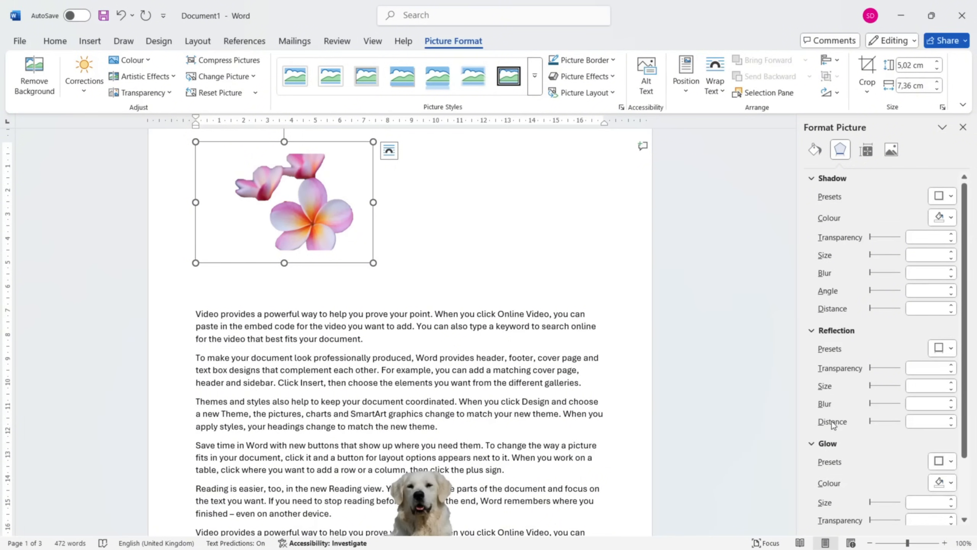
- Check the flower picture's text box settings and close the picture formatting settings
click(870, 152)
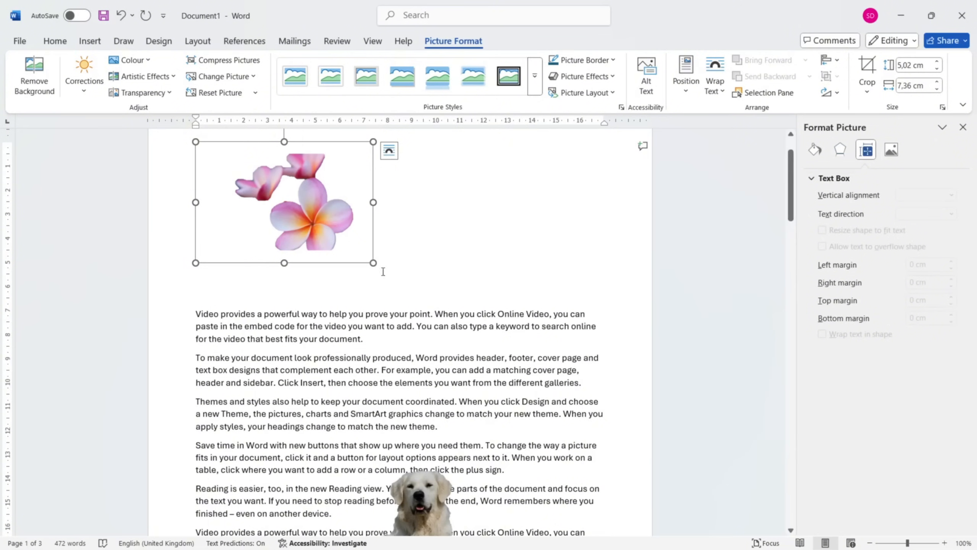
click(307, 266)
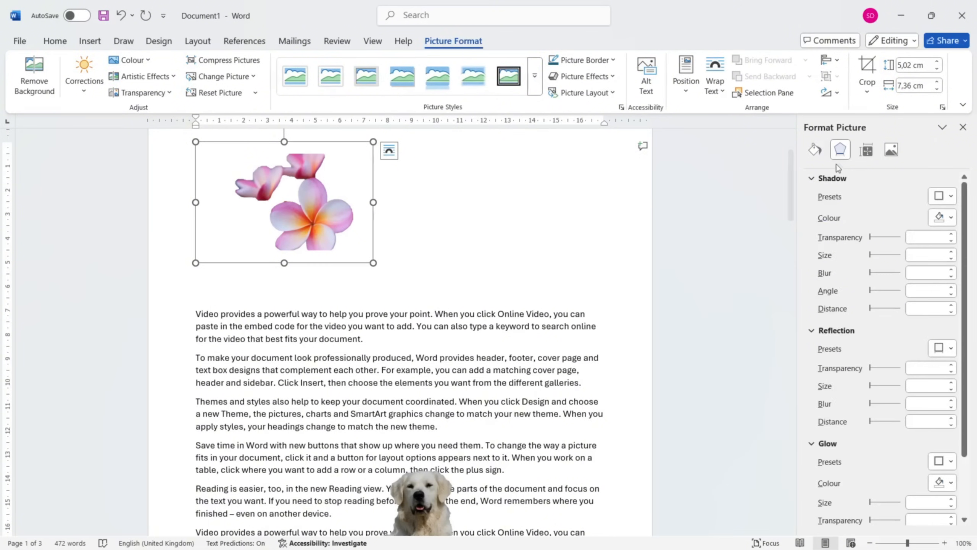
click(965, 128)
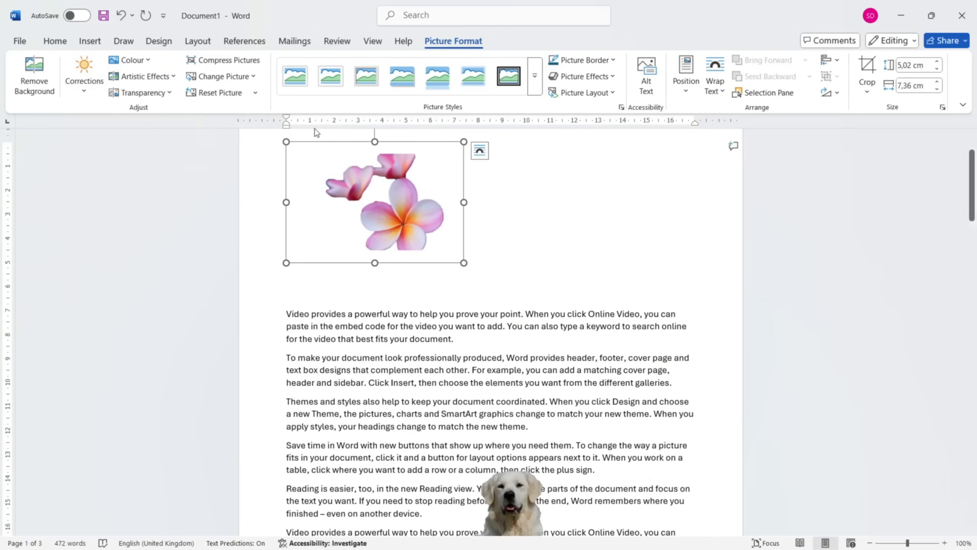
- Preview the artistic effects and transparency presets on the flower picture, and review its compression and resolution options without applying any
click(171, 79)
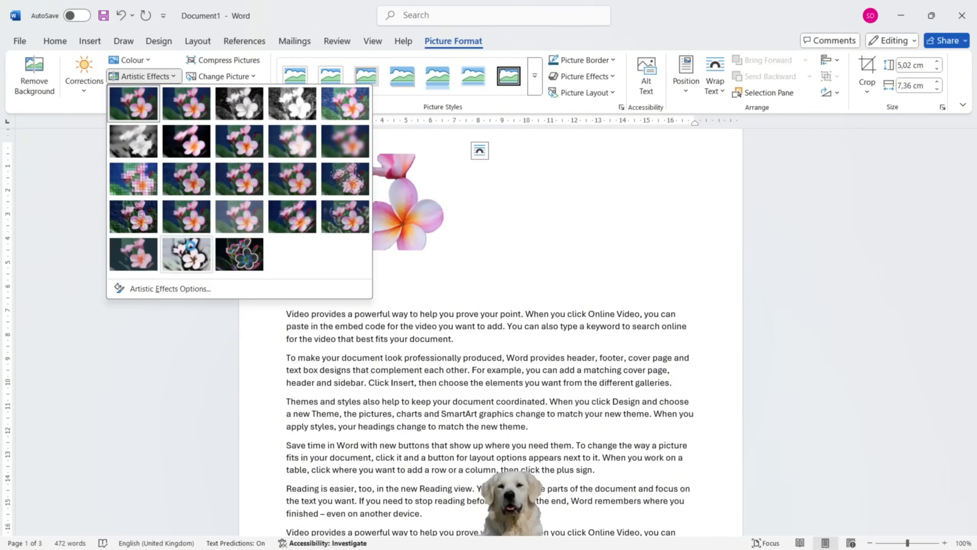
key(Escape)
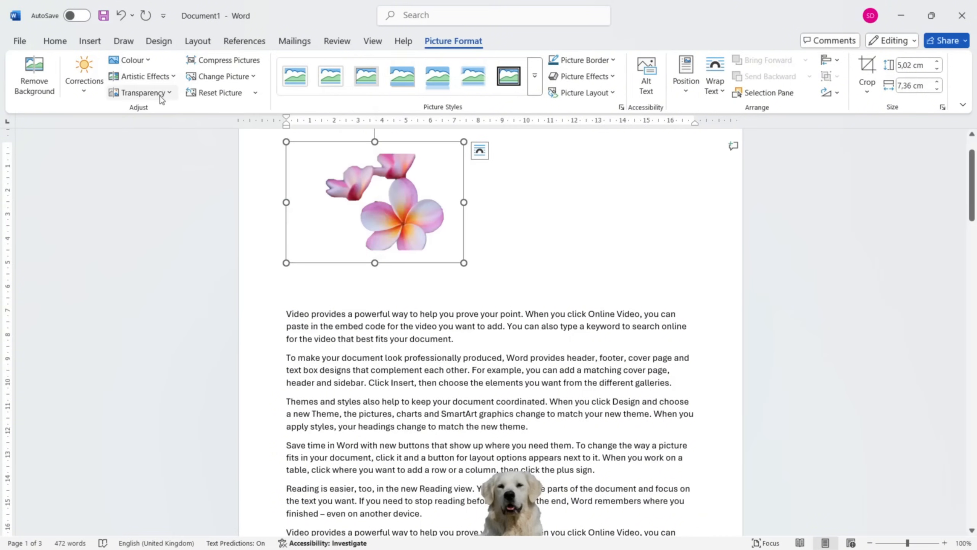
click(158, 94)
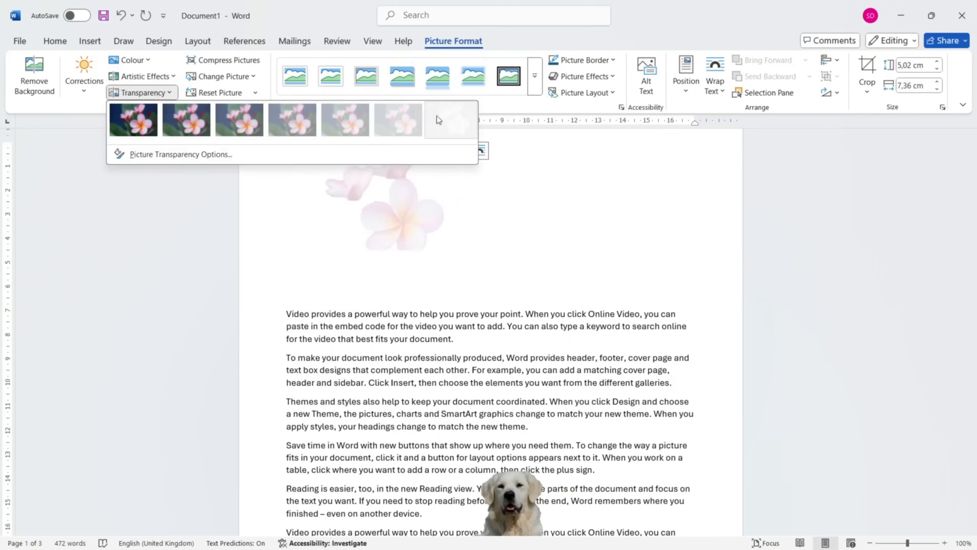
click(229, 62)
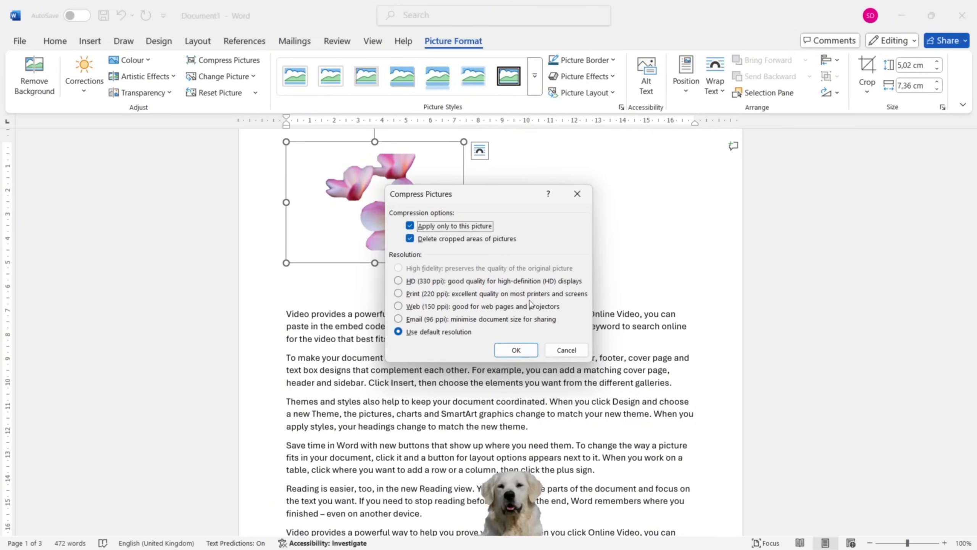
click(565, 197)
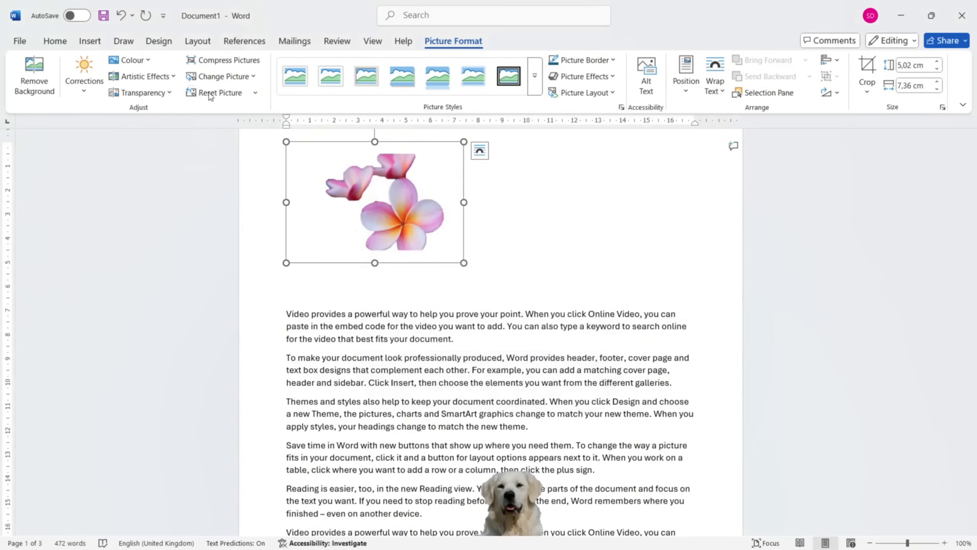
- Review the available sources for replacing the flower picture, and reset the picture's formatting to bring back its original background
click(232, 82)
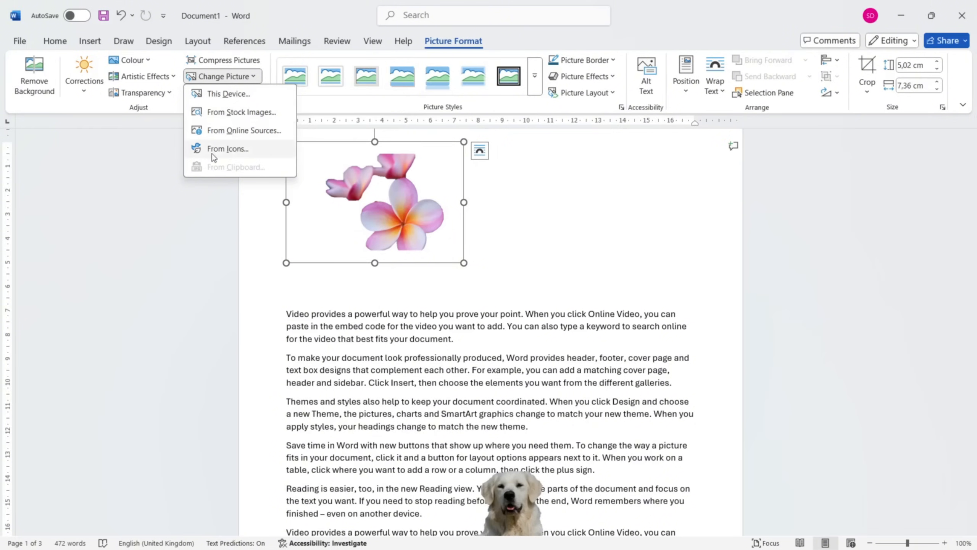
click(231, 76)
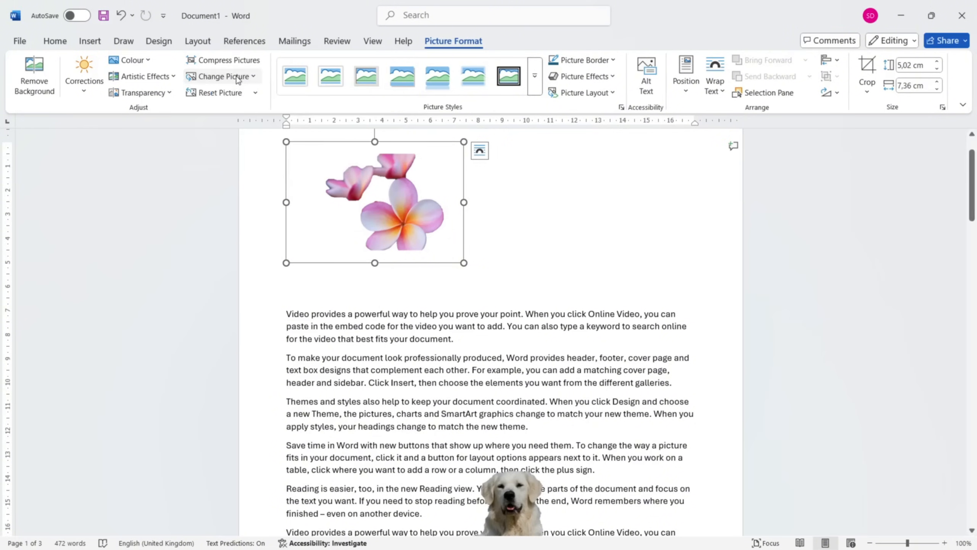
click(223, 93)
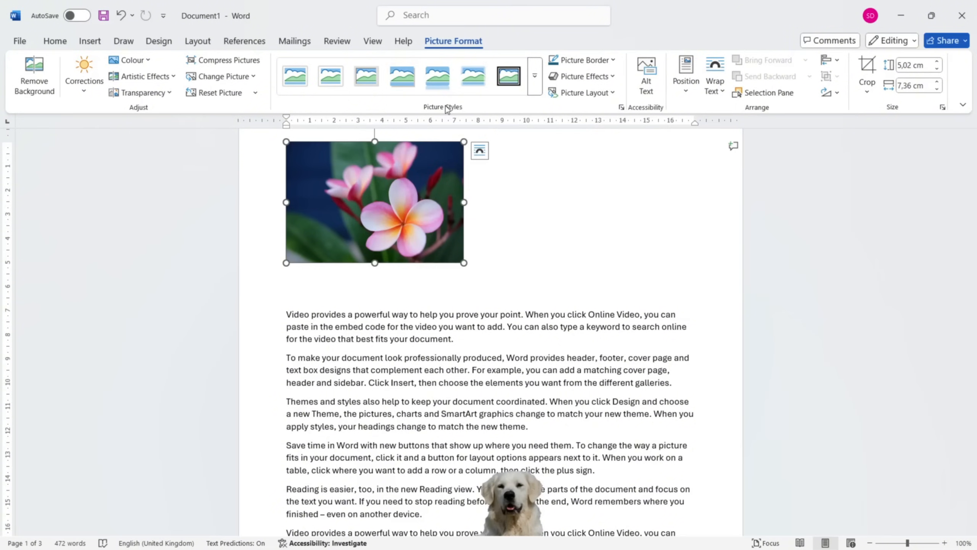
- Preview the picture styles on the flower picture and look through its border colour, weight, sketched and dash options
click(538, 78)
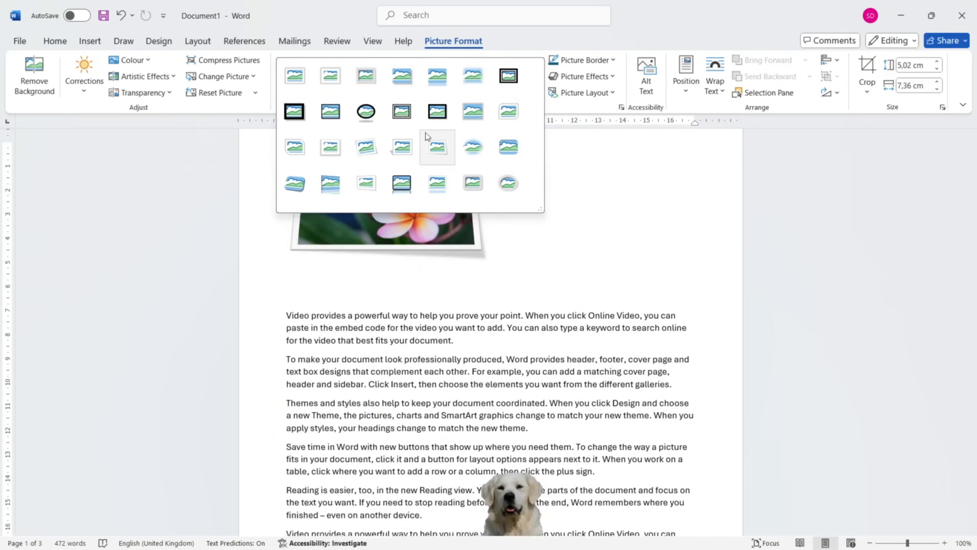
click(547, 65)
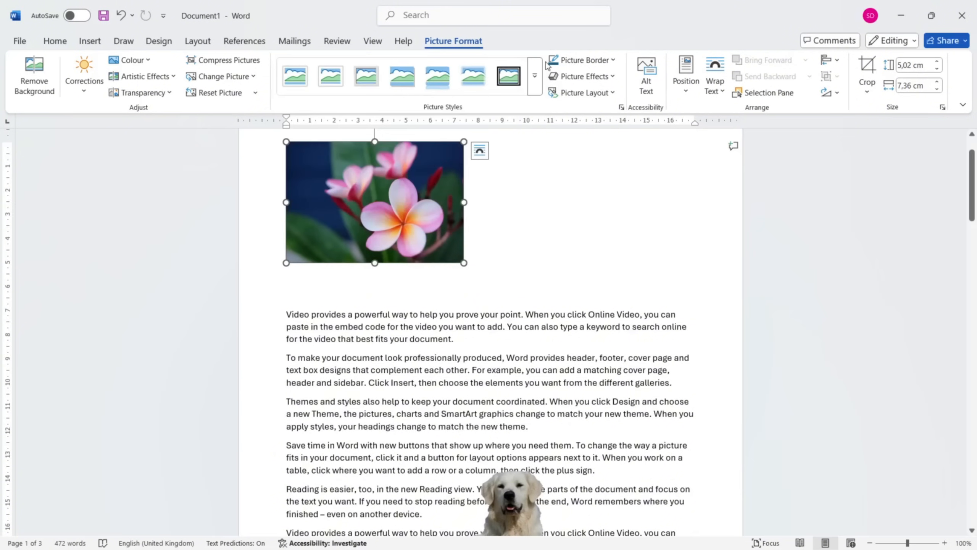
click(596, 67)
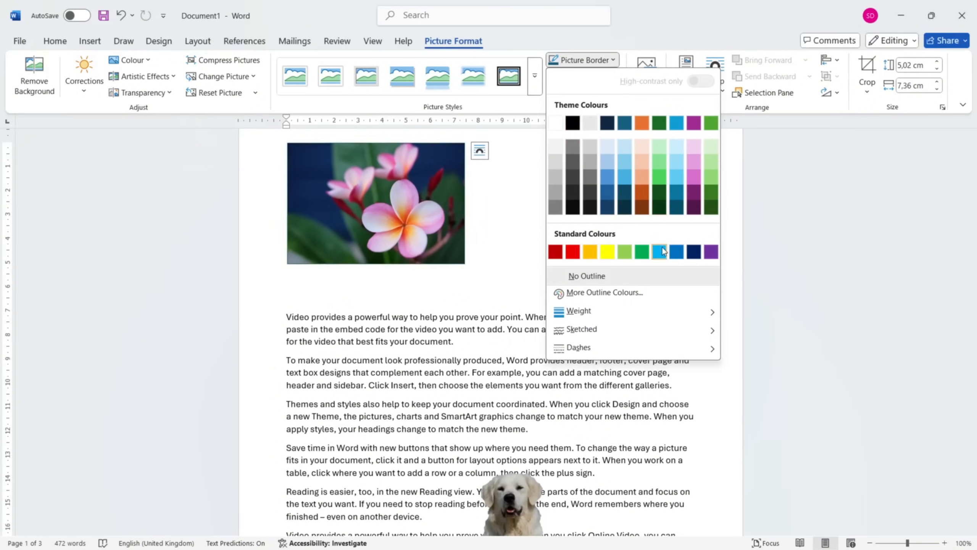
mouse_move(661, 323)
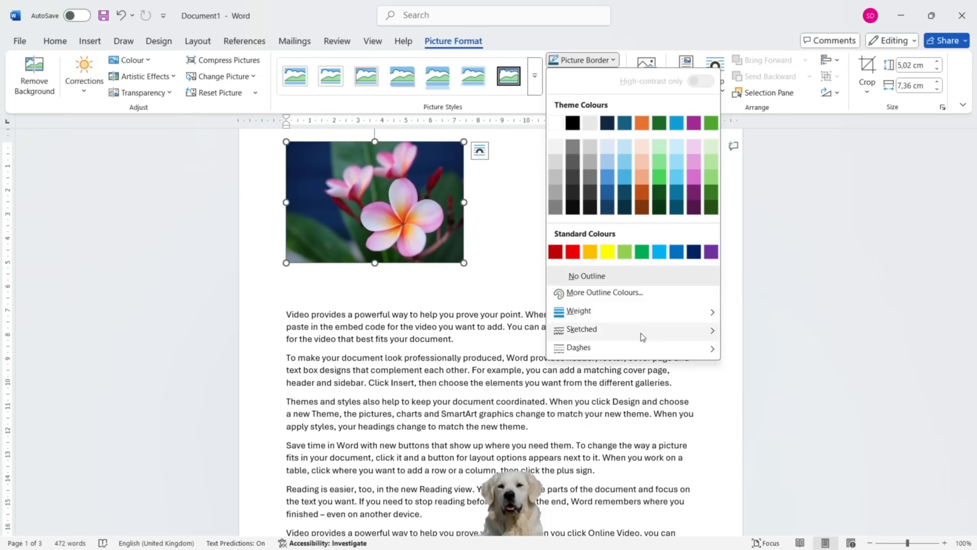
mouse_move(643, 337)
mouse_move(636, 354)
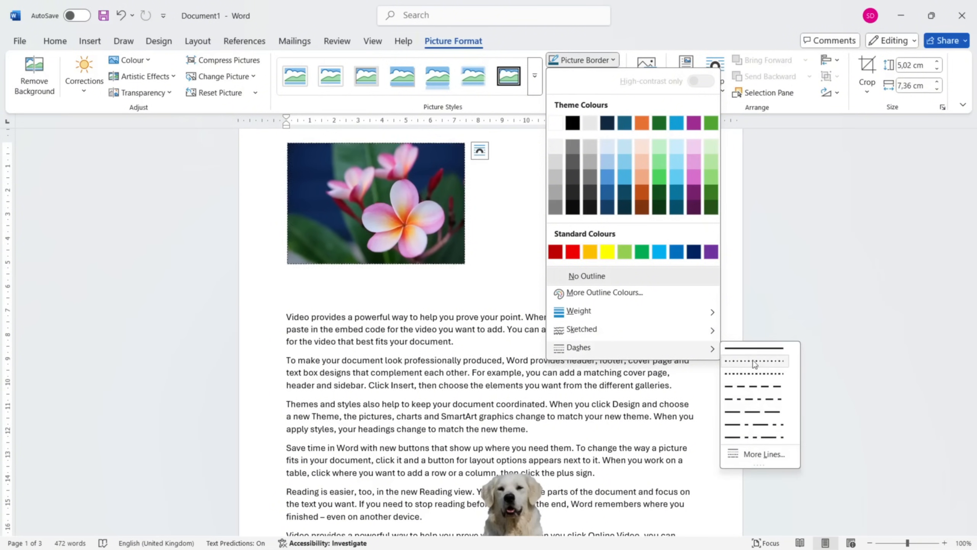
- Look through the flower picture's Glow, Soft Edges, Bevel and 3-D Rotation presets and compare them with the detailed effects settings
click(585, 76)
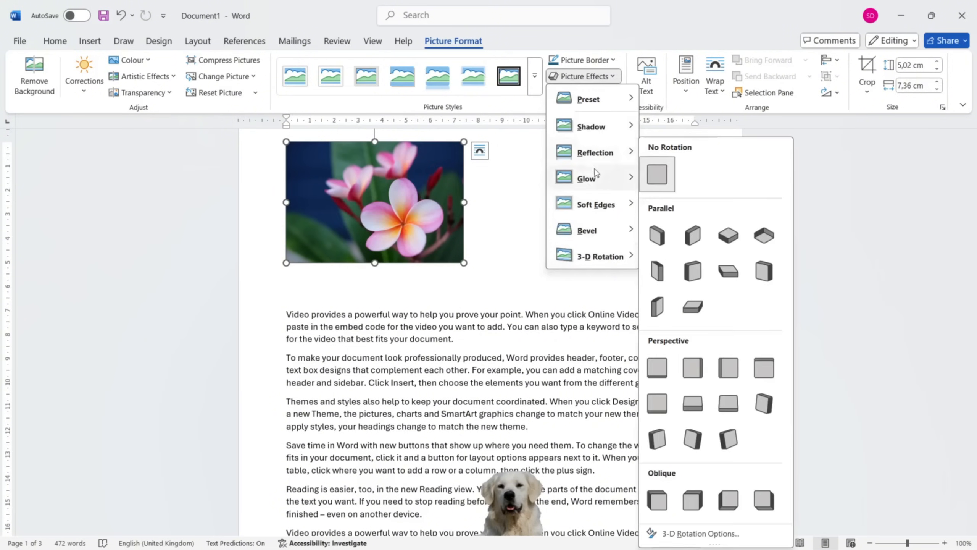
mouse_move(586, 178)
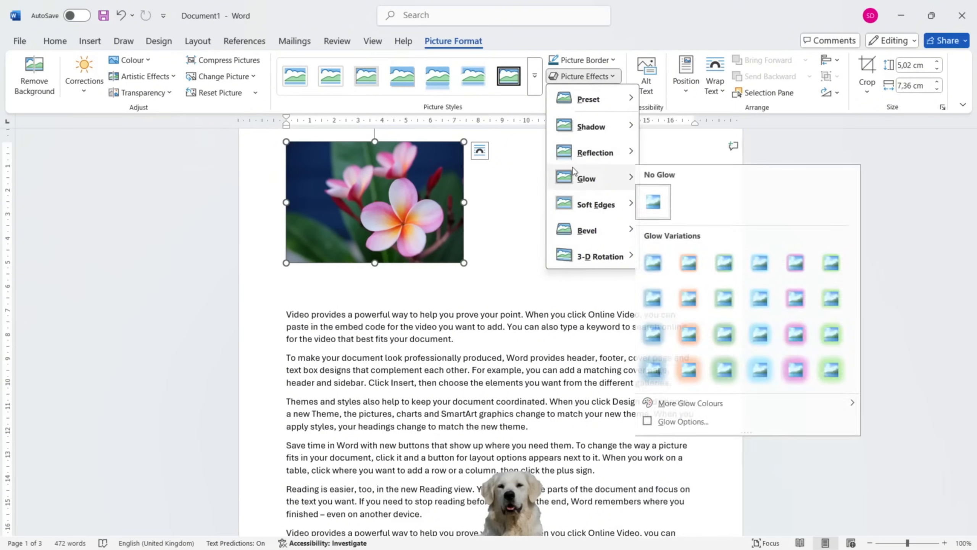
click(146, 62)
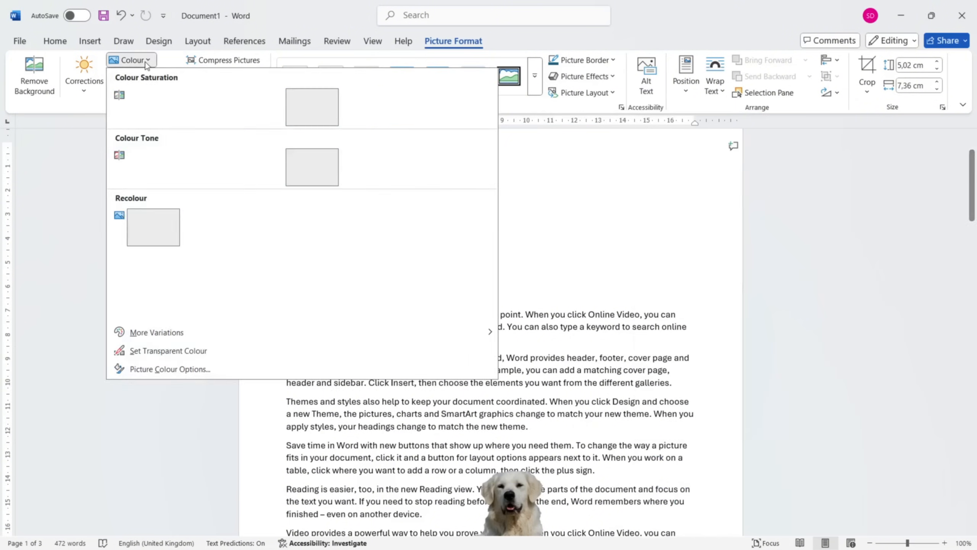
click(169, 369)
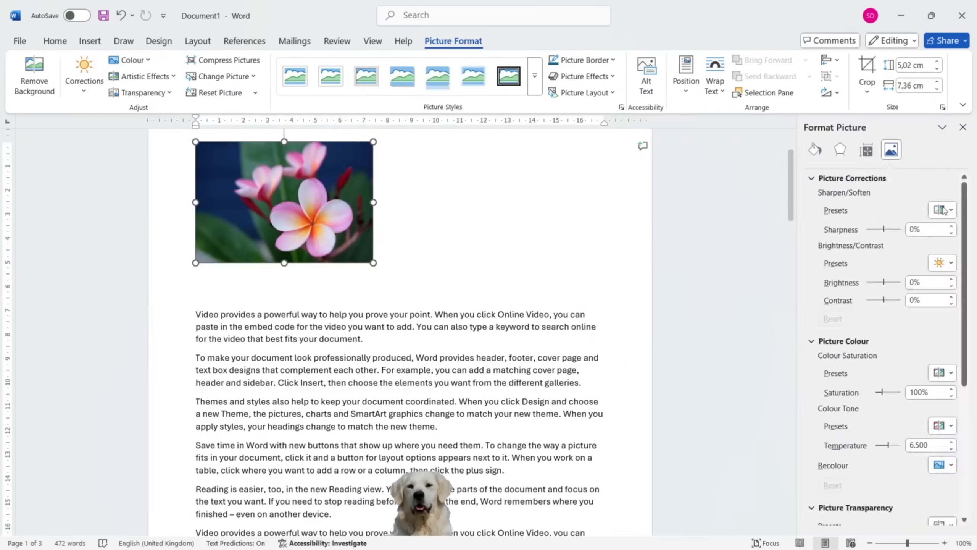
click(840, 149)
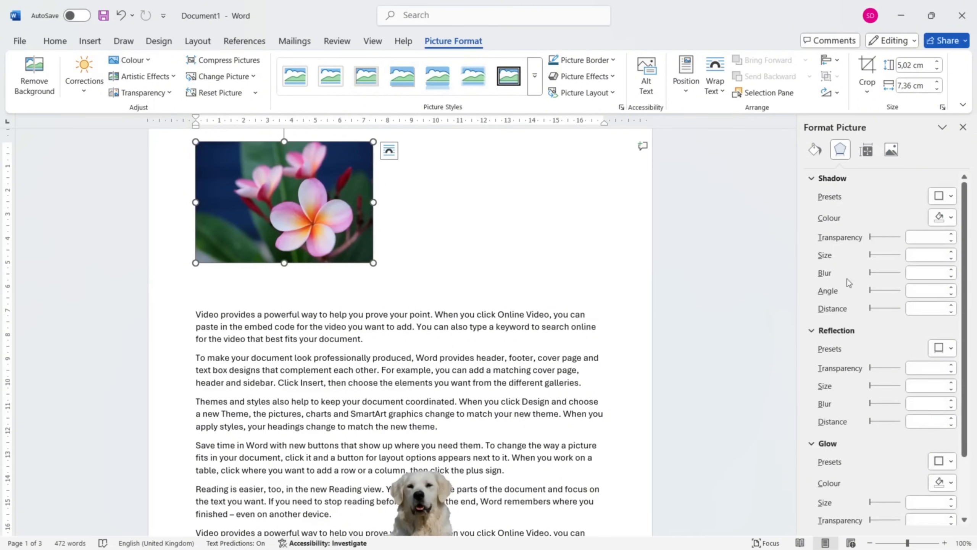
click(584, 76)
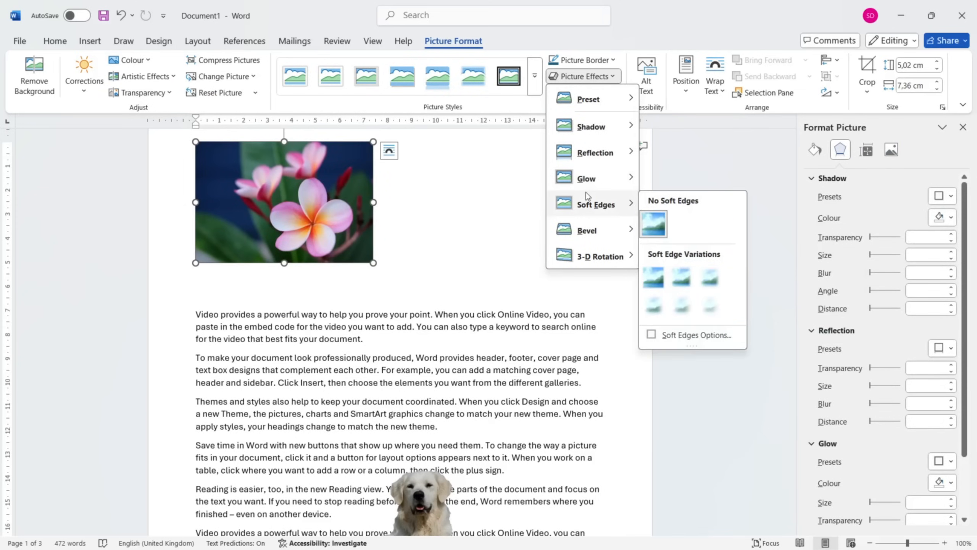
mouse_move(586, 225)
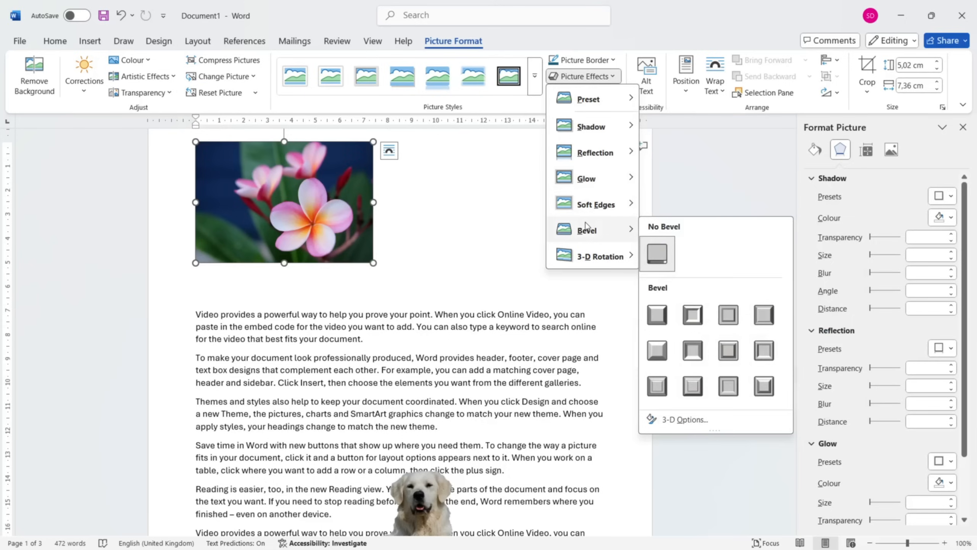
click(963, 127)
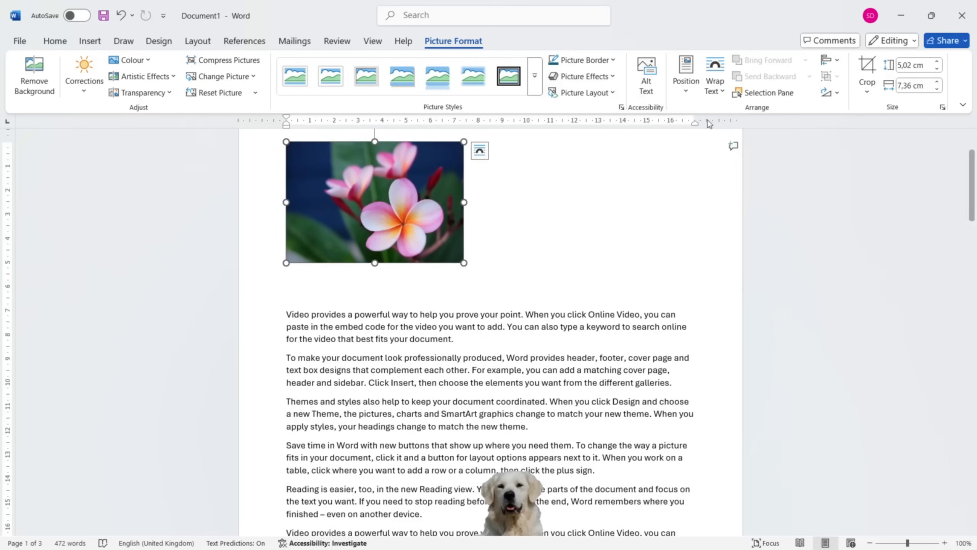
- Preview the SmartArt picture layouts on the flower picture and review its alt text
click(576, 96)
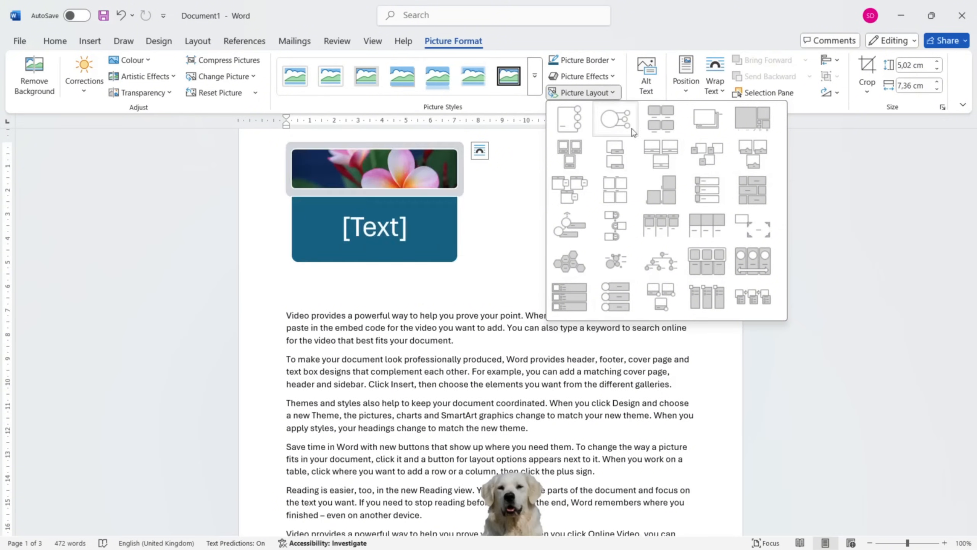
click(595, 96)
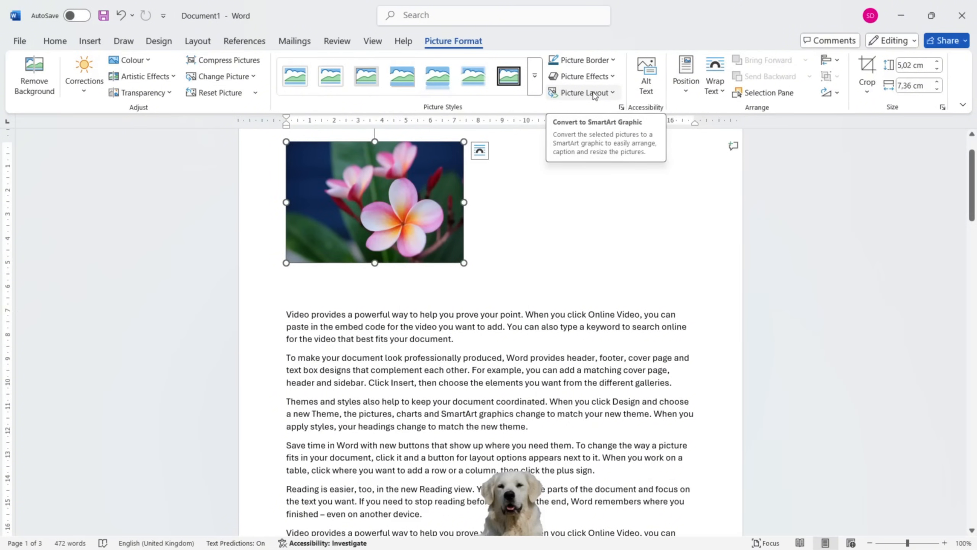
click(650, 93)
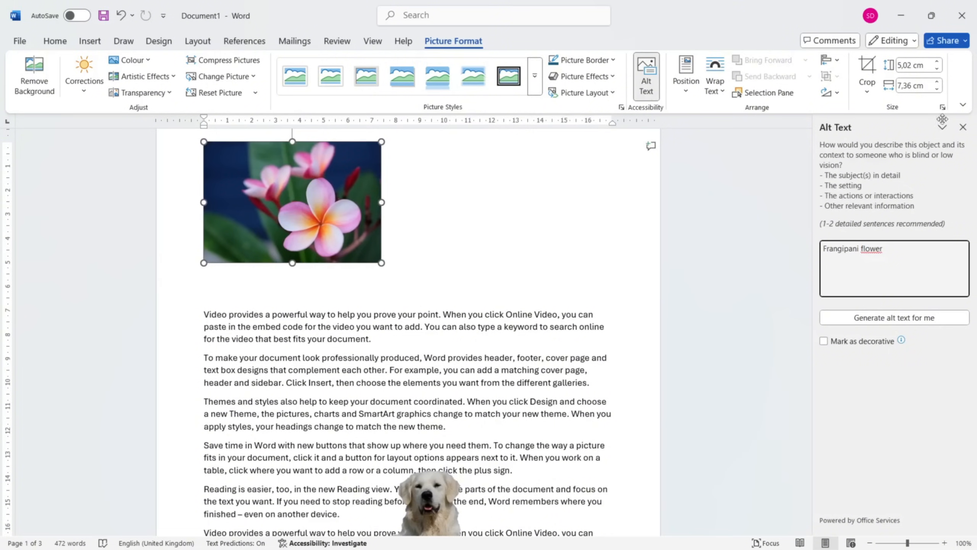
click(963, 127)
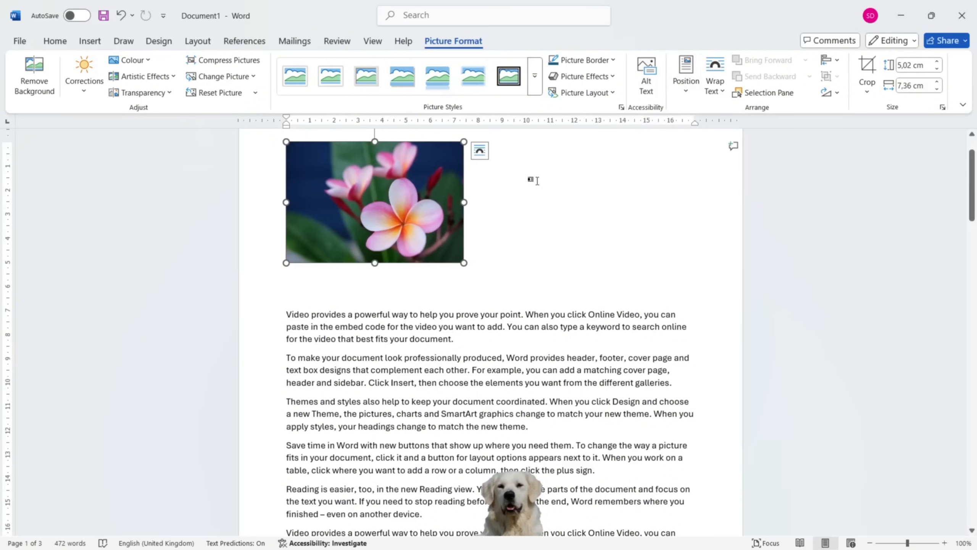
- Try positioning the flower picture in line with text and at the page's top left with text wrapping
scroll(394, 345, down, 10)
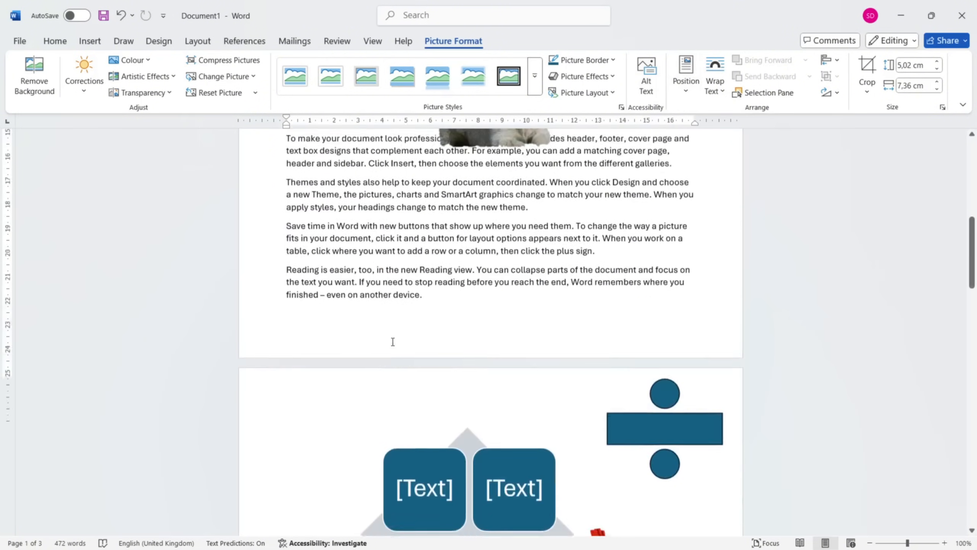
scroll(392, 342, up, 12)
click(686, 79)
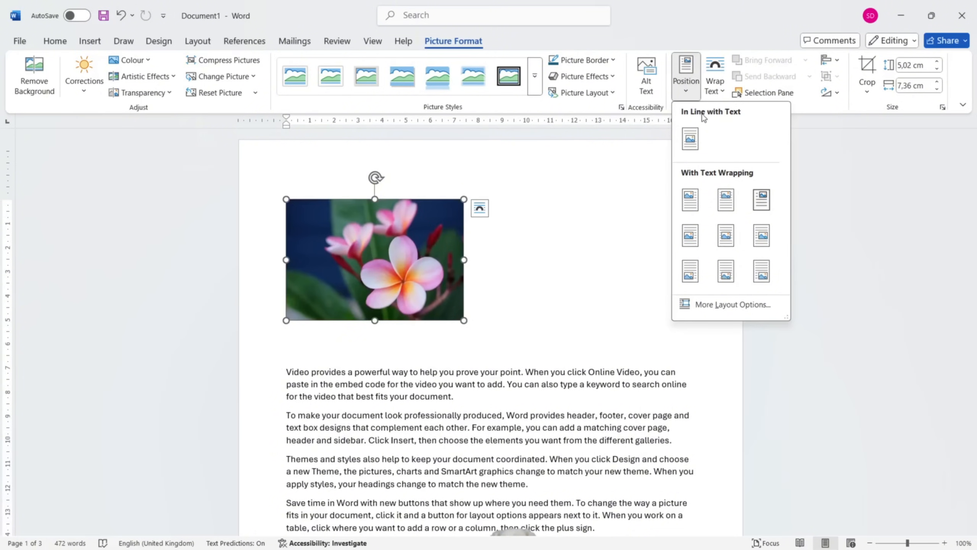
click(692, 139)
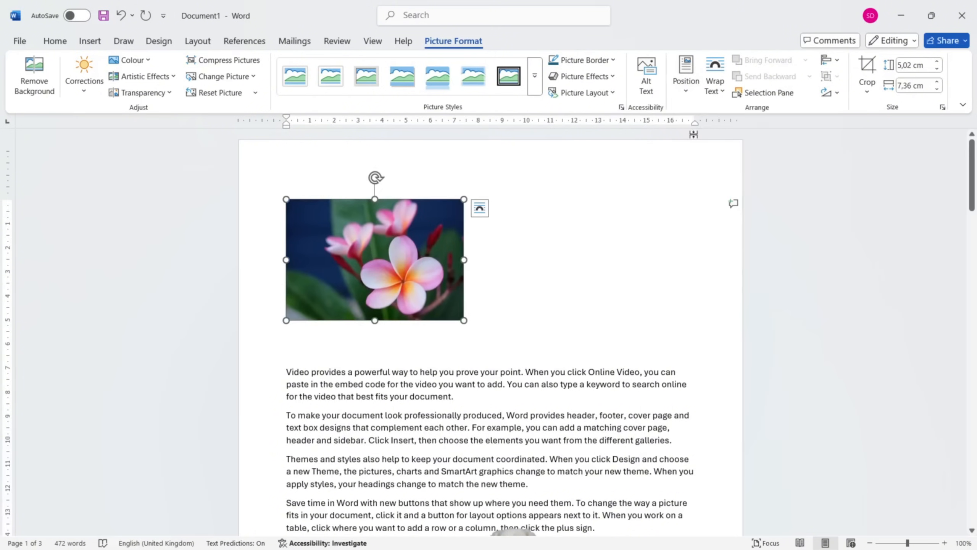
click(675, 81)
click(691, 199)
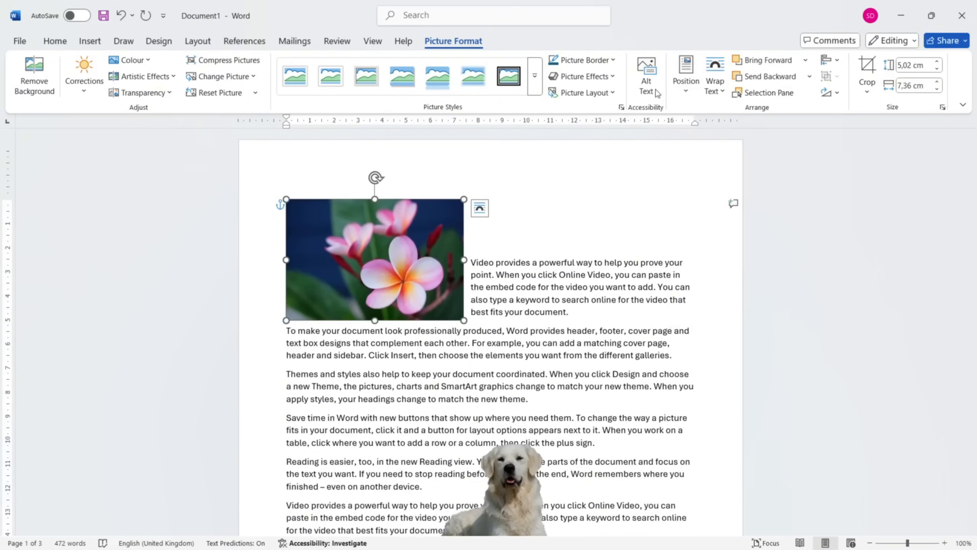
- Try positioning the flower picture at the page's top centre and top right with text wrapping
click(676, 94)
click(726, 199)
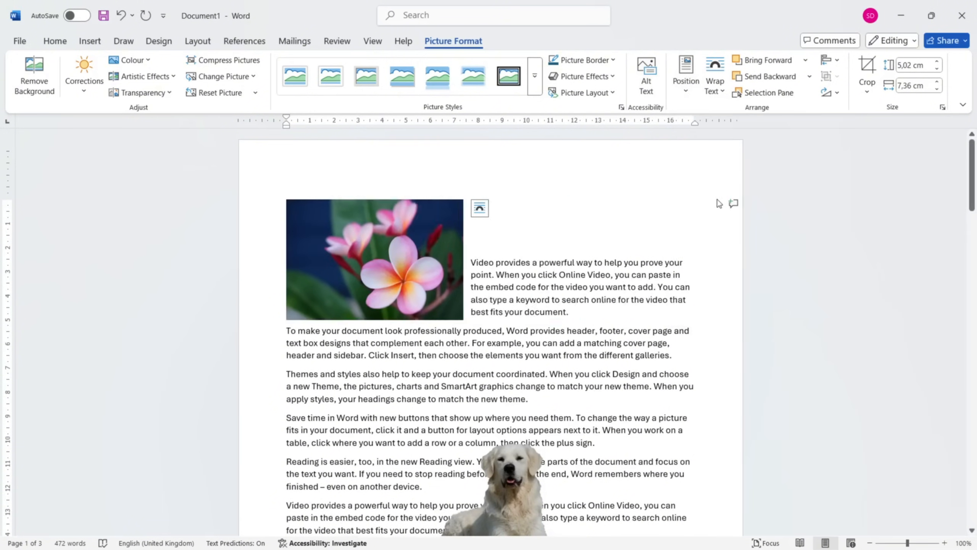
click(688, 93)
click(762, 200)
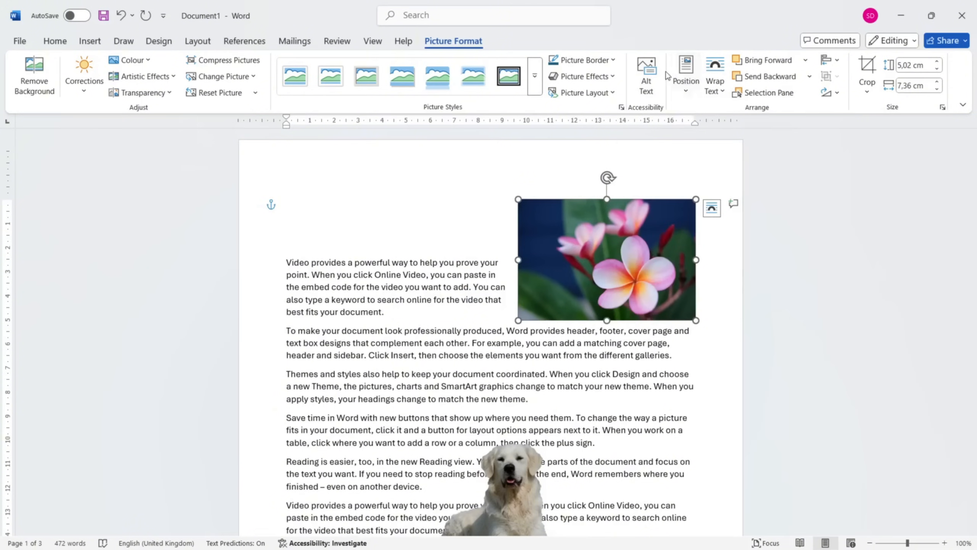
- Position the flower picture at the middle left of the page with text wrapping
click(690, 88)
click(690, 235)
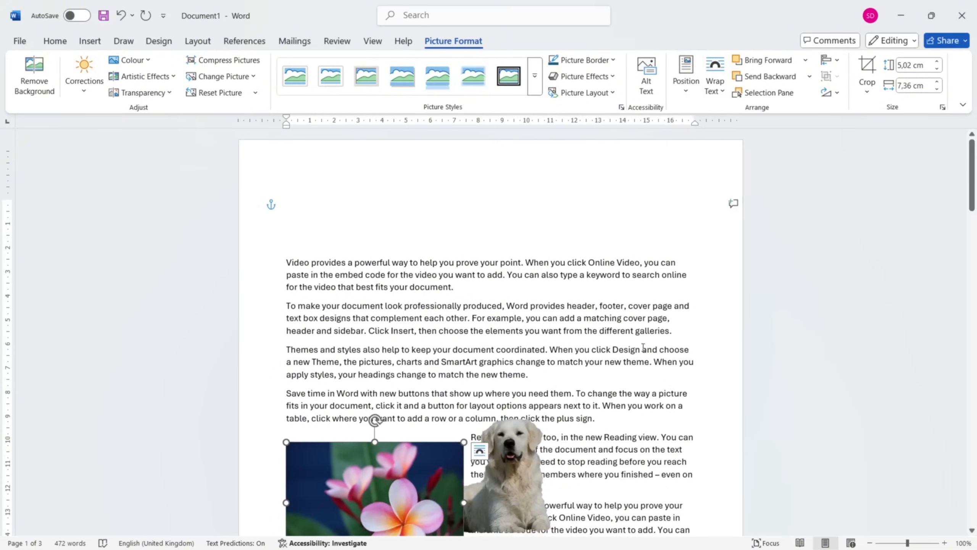
- Position the flower picture at the middle centre and finally the middle right of the page with text wrapping
scroll(642, 348, down, 5)
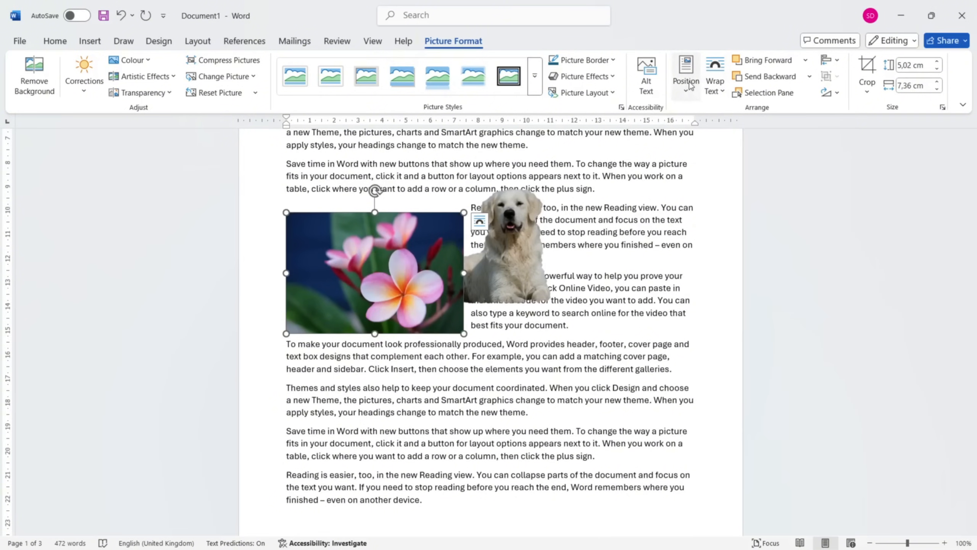
click(690, 86)
click(726, 235)
click(691, 83)
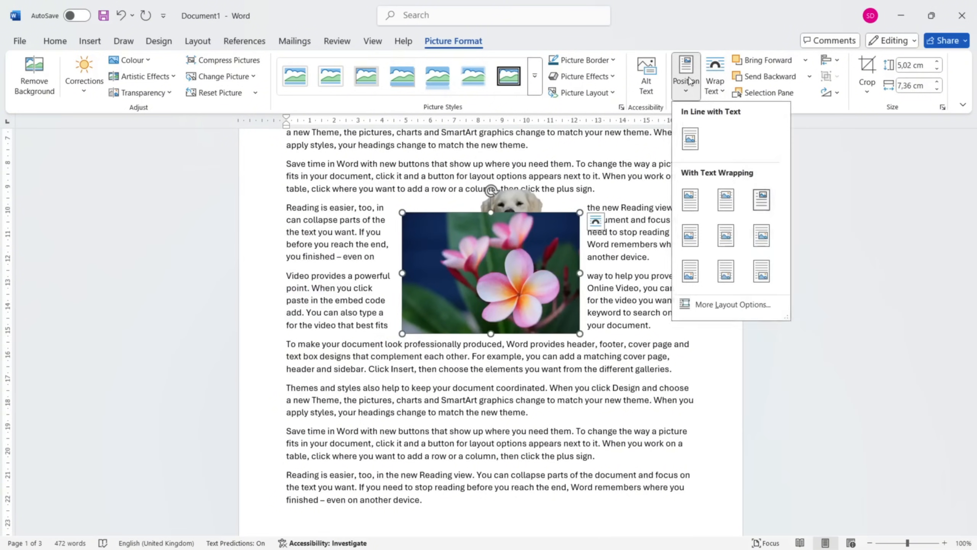
click(762, 235)
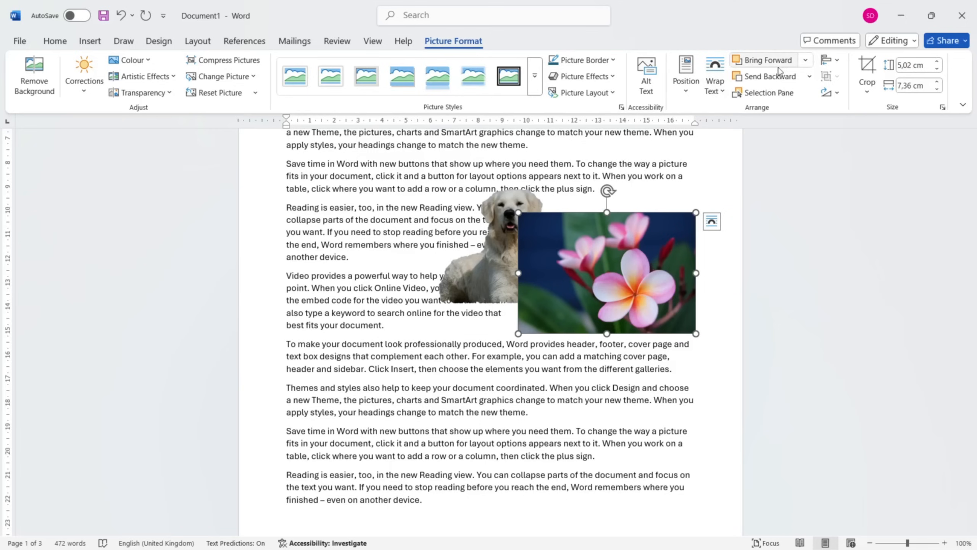
- Bring the flower picture forward in the stacking order, and send it to the back behind the dog picture
click(763, 58)
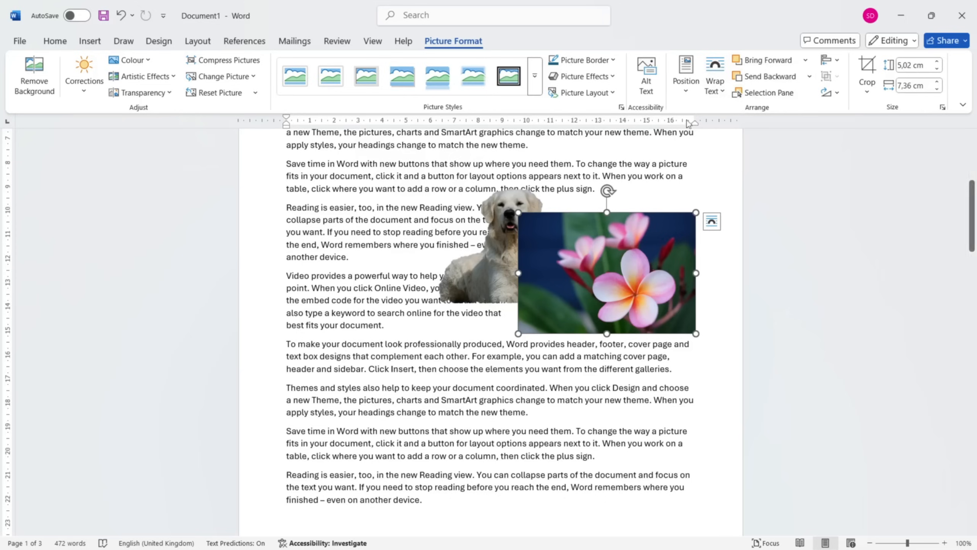
click(805, 59)
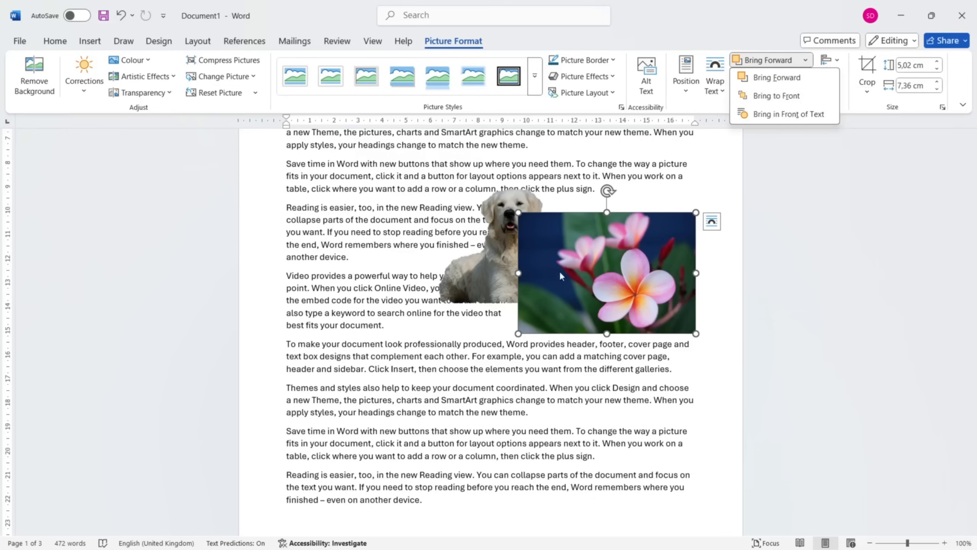
click(777, 78)
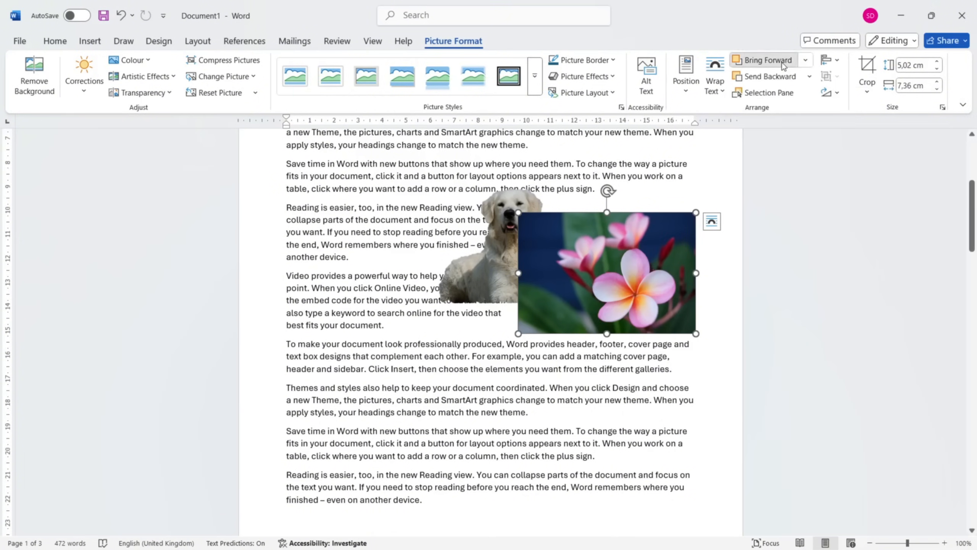
click(809, 77)
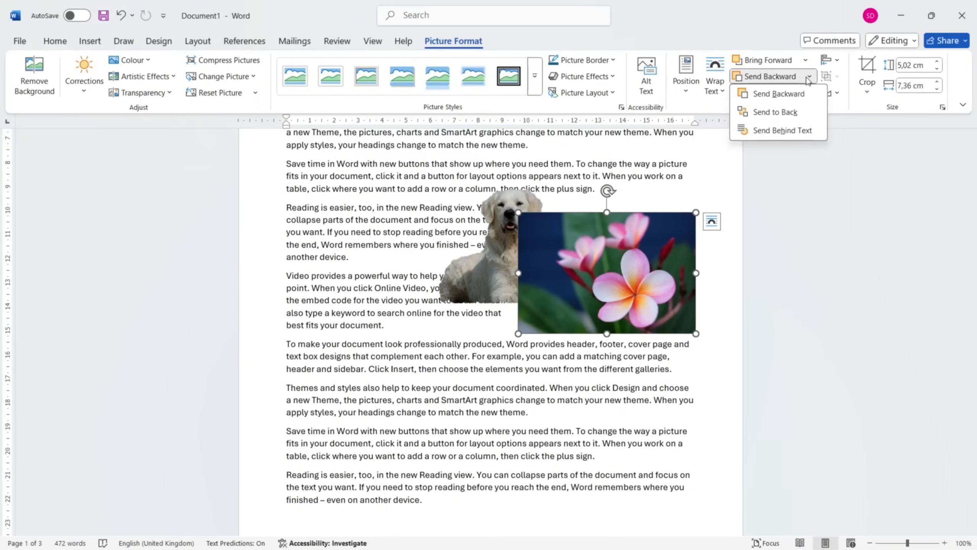
click(795, 111)
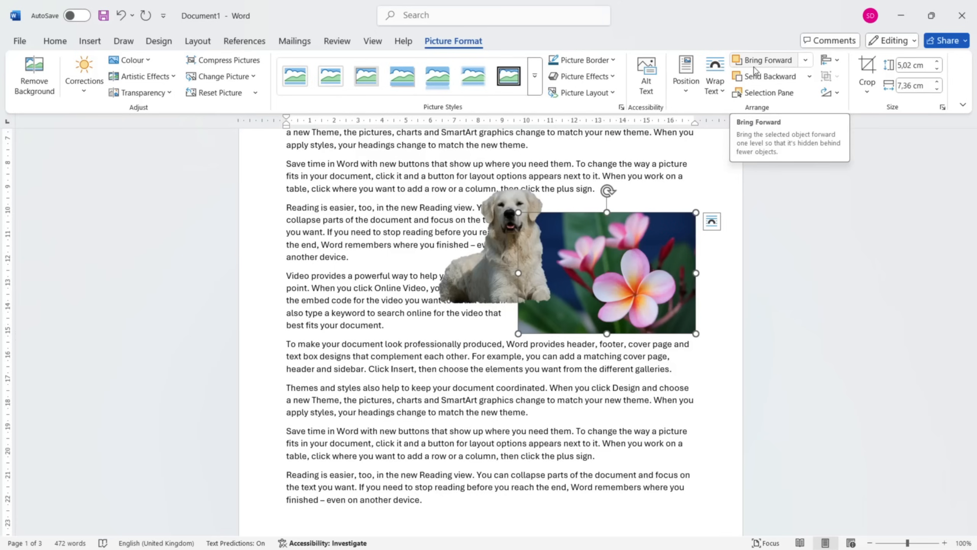
- Try selecting Picture 8 and hiding all pictures from the Selection Pane, and reselect Picture 1
click(759, 93)
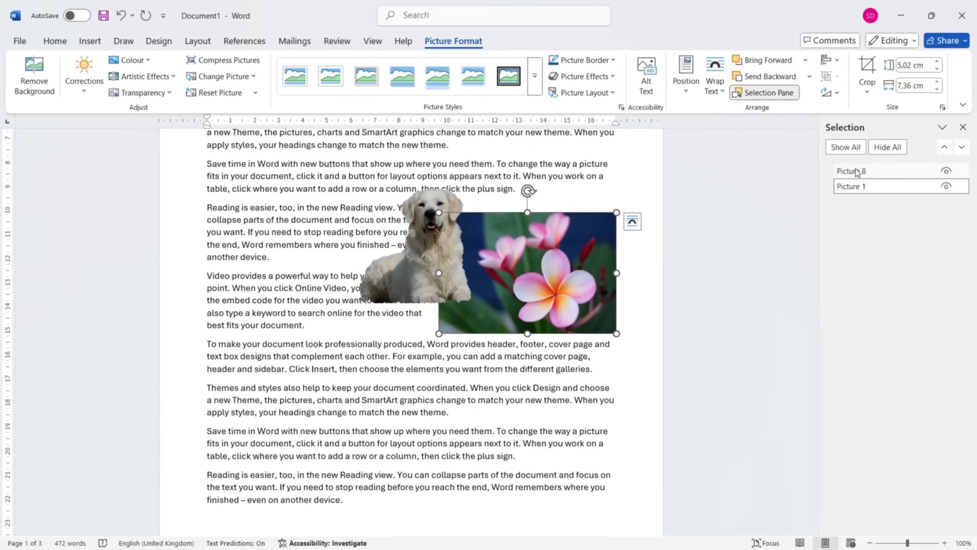
click(900, 170)
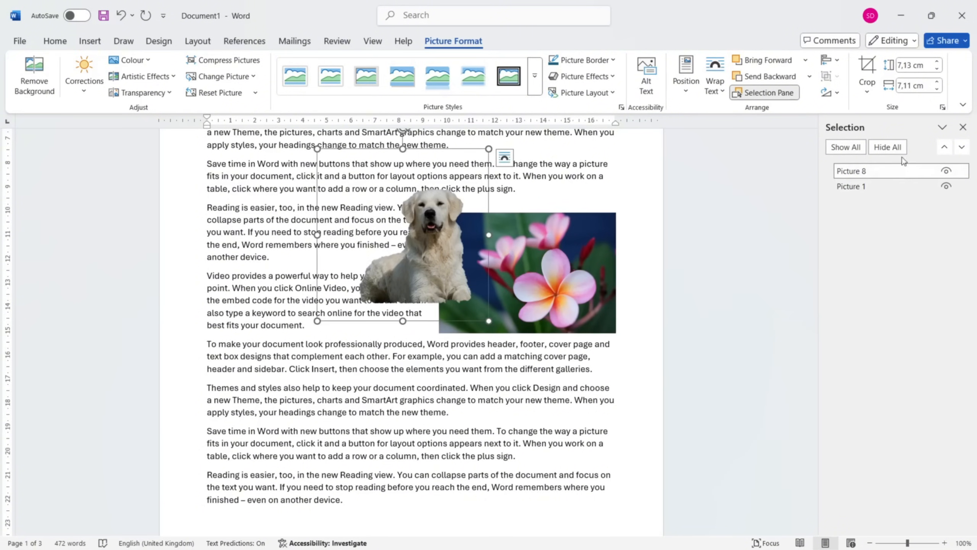
click(896, 148)
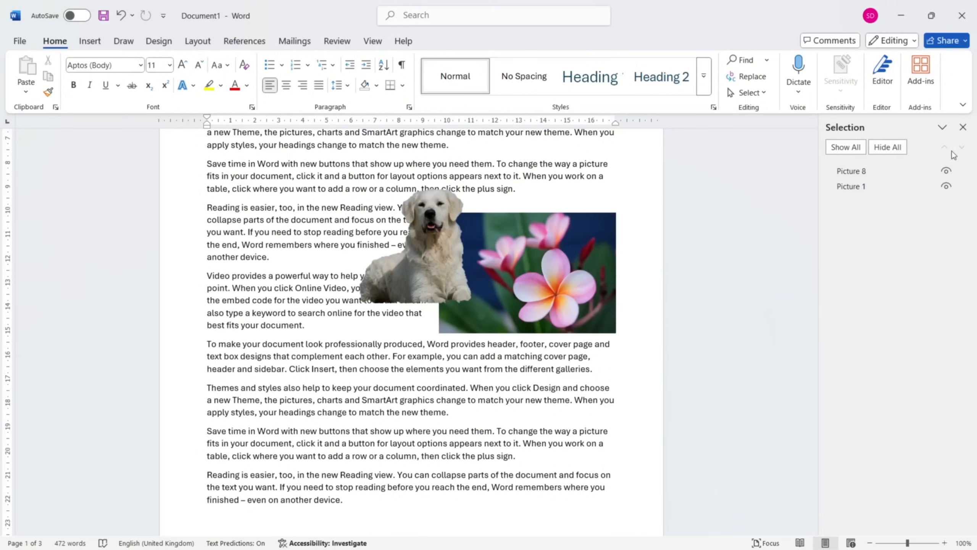
click(924, 186)
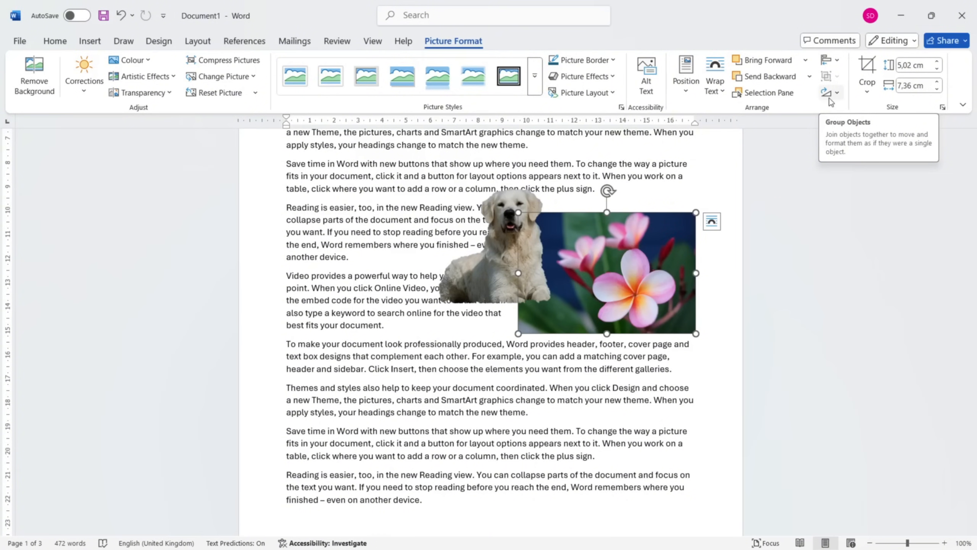
- Review the alignment and rotation options for the flower picture, and try rotating it freehand
click(829, 61)
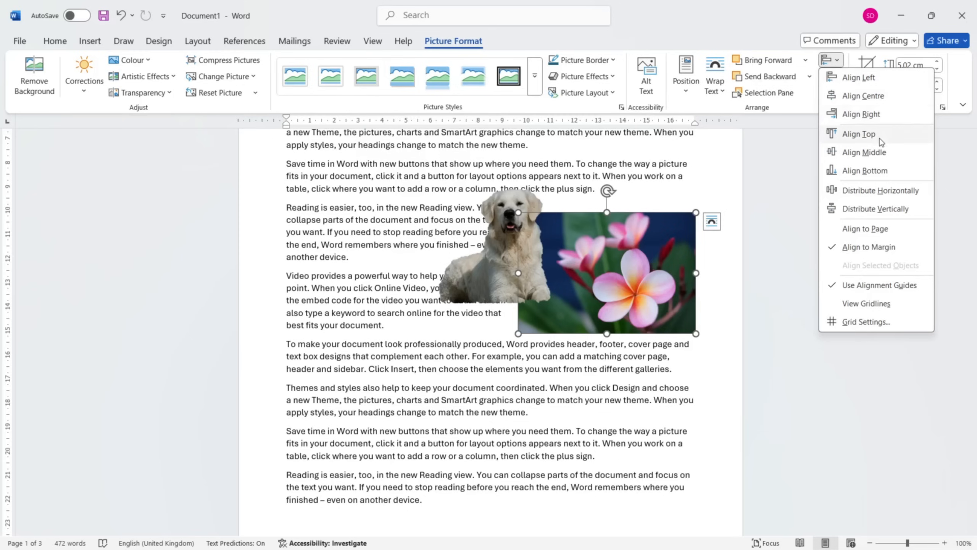
click(831, 60)
click(827, 92)
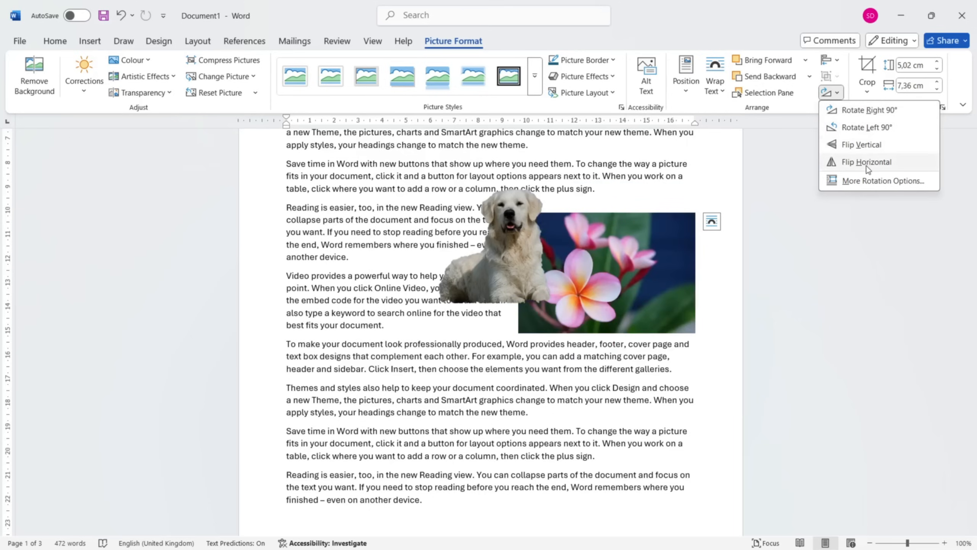
click(868, 182)
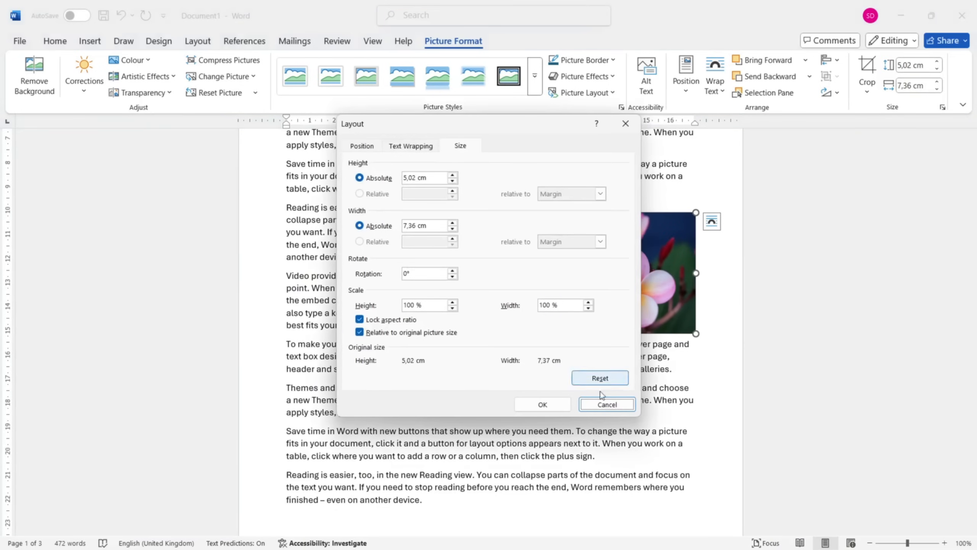
click(606, 404)
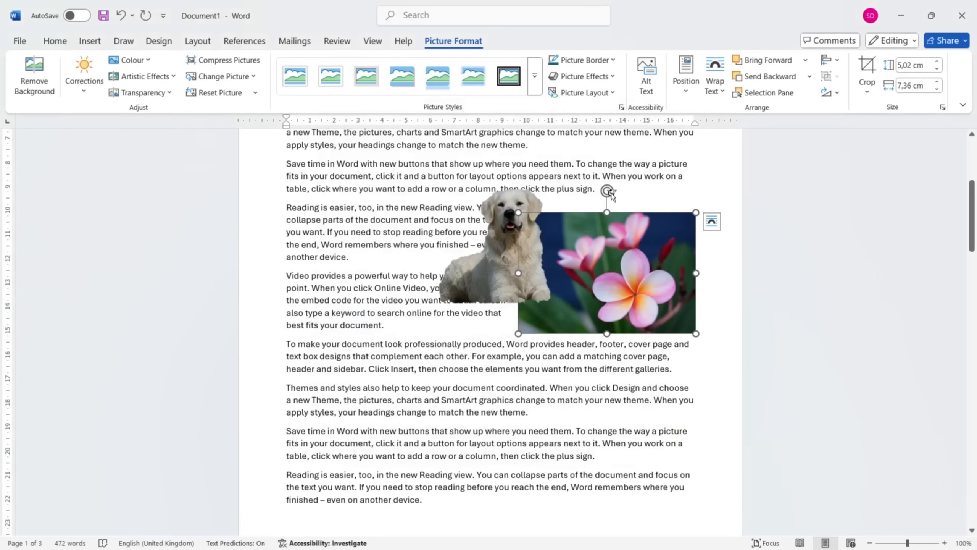
mouse_move(607, 191)
mouse_down()
mouse_move(573, 192)
mouse_move(643, 296)
mouse_move(634, 203)
mouse_move(646, 210)
mouse_move(615, 193)
mouse_move(614, 174)
mouse_up()
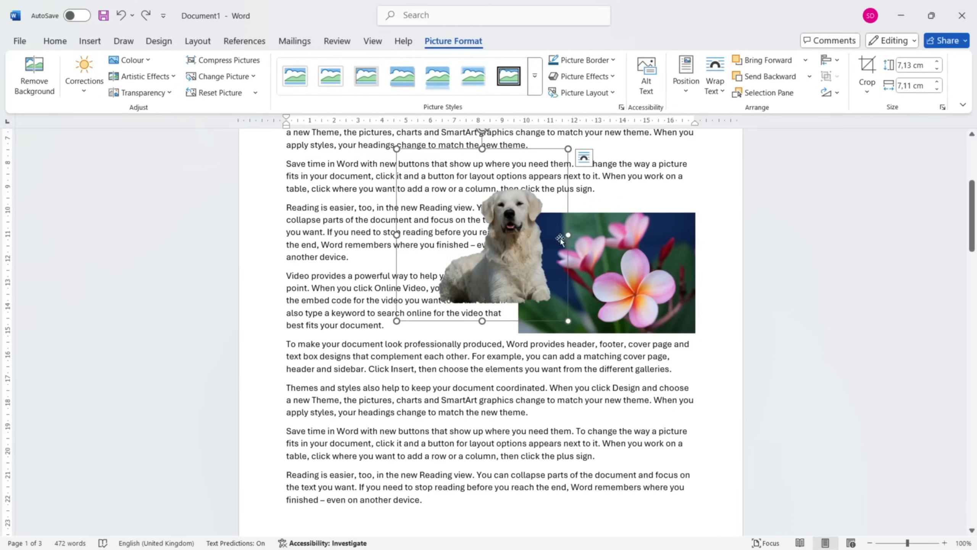
- Group the dog and flower pictures into a single object
ctrl+click(586, 254)
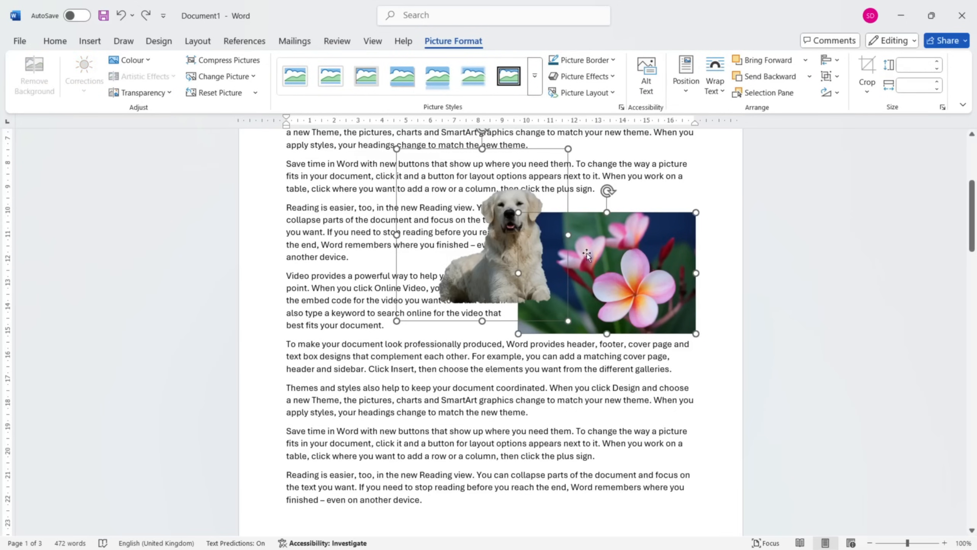
click(838, 77)
click(839, 78)
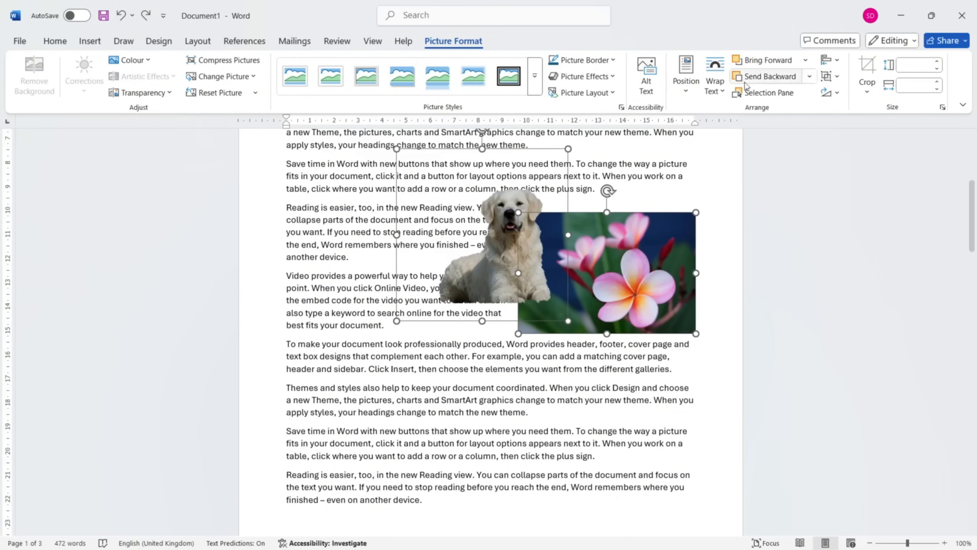
click(838, 77)
click(844, 94)
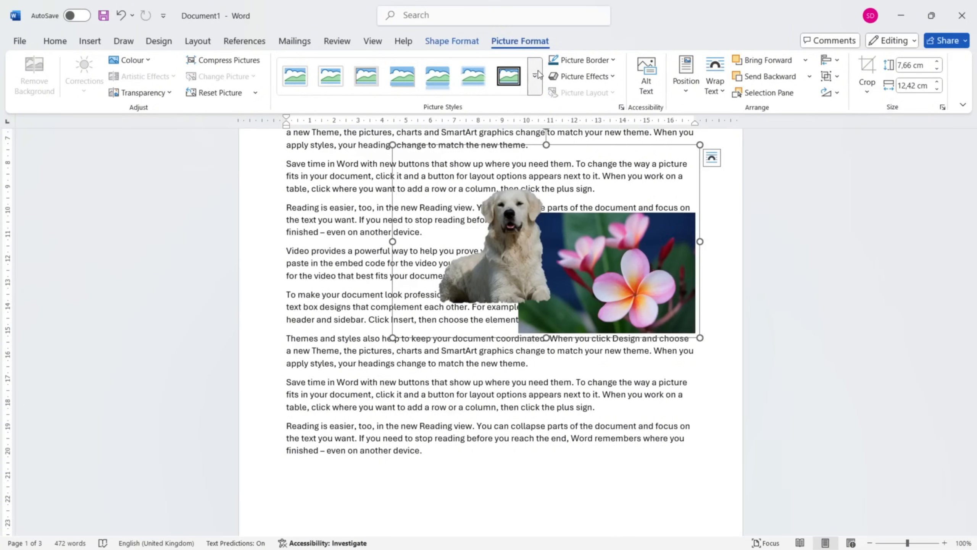
- Apply the thick black frame picture style with a shadow to the grouped pictures
click(537, 75)
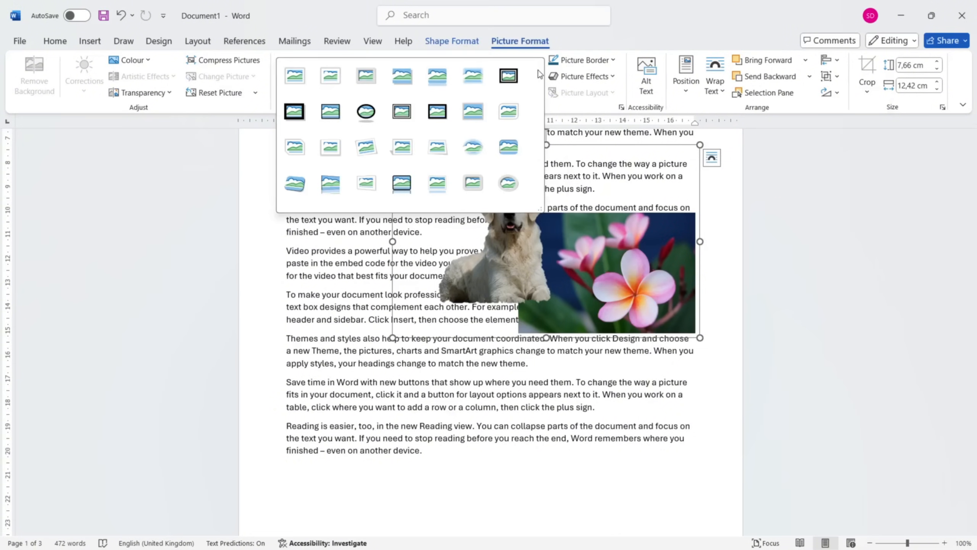
click(430, 112)
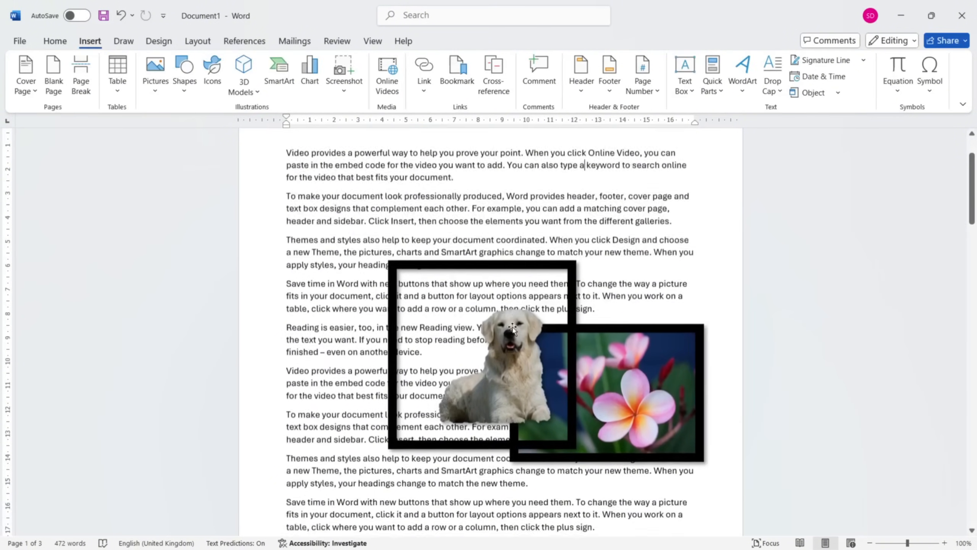
scroll(450, 255, up, 1)
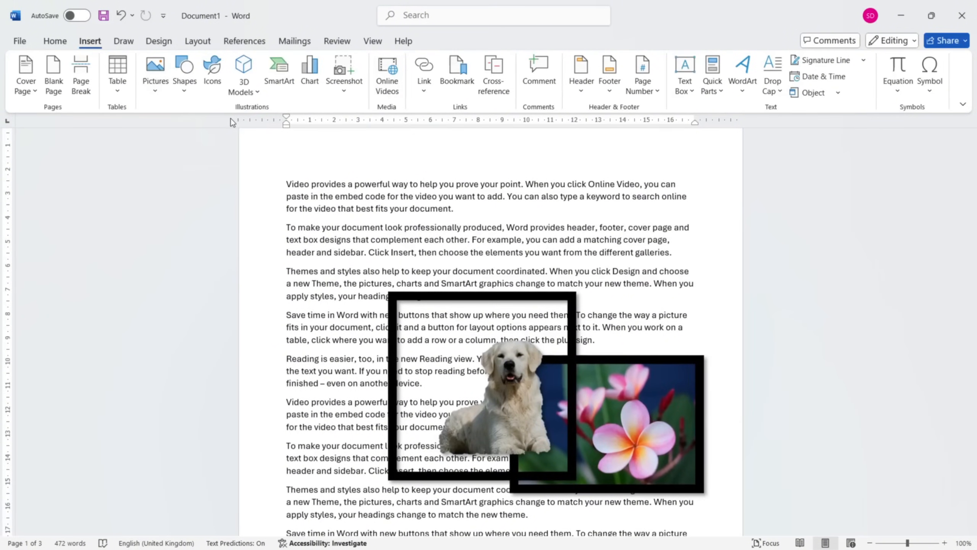
- Examine the framed group by selecting the flower picture inside it, and deselect everything
key(ctrl+z)
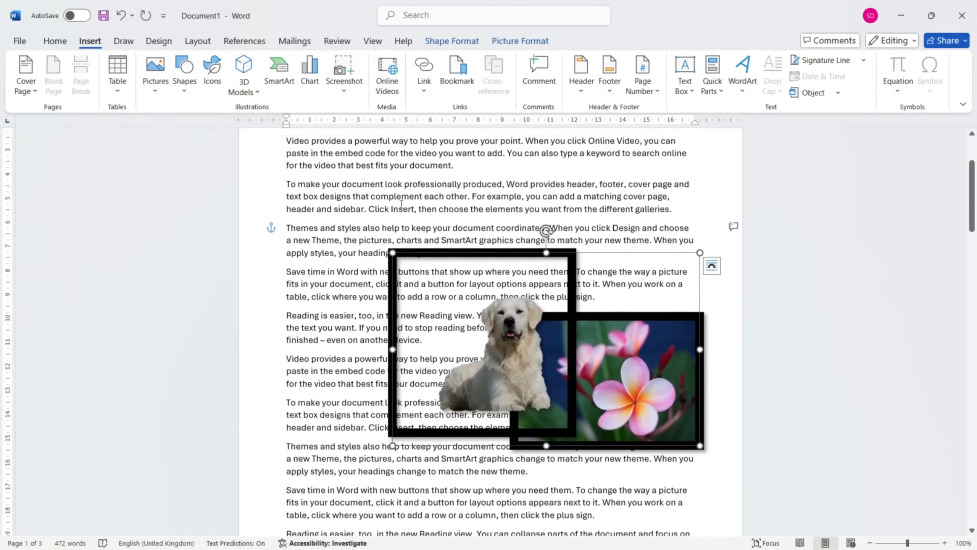
scroll(401, 204, down, 2)
click(617, 258)
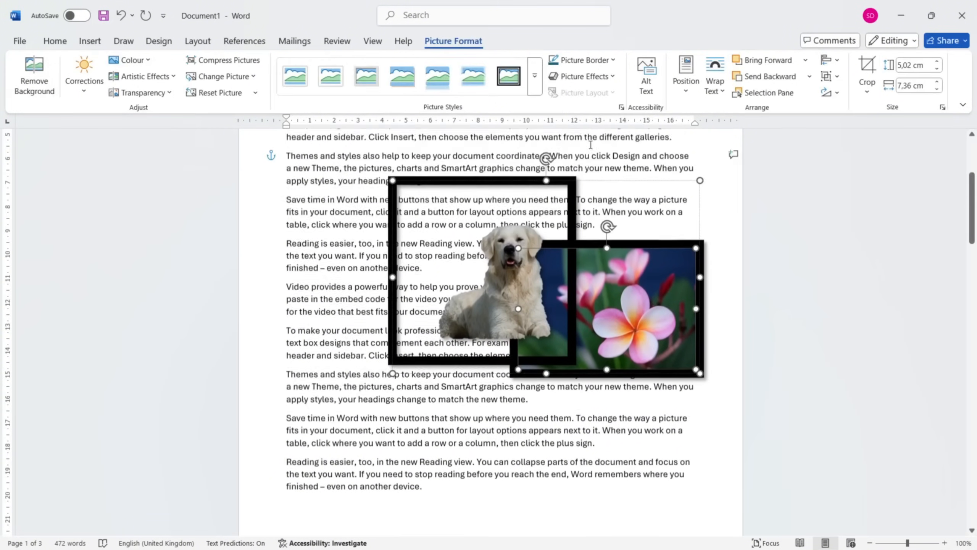
scroll(591, 145, up, 2)
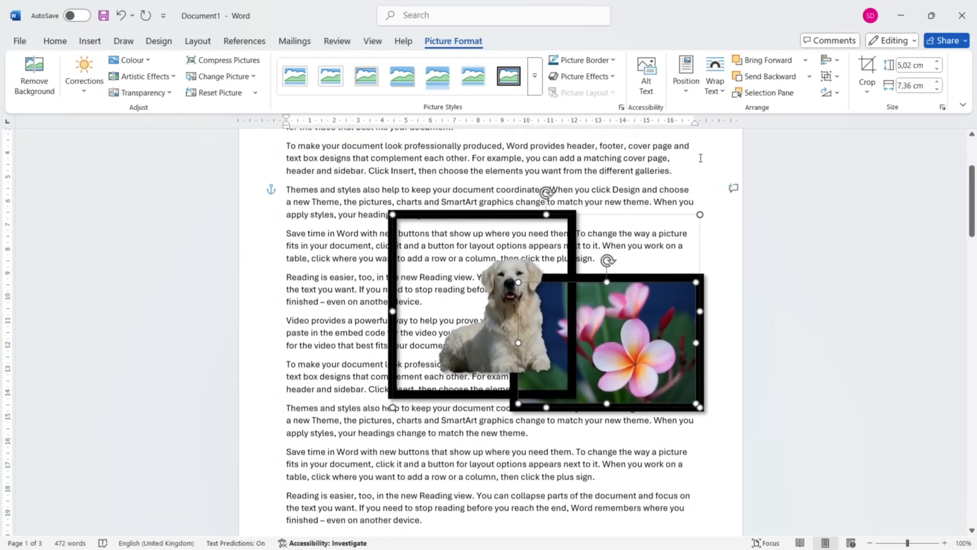
scroll(700, 158, up, 3)
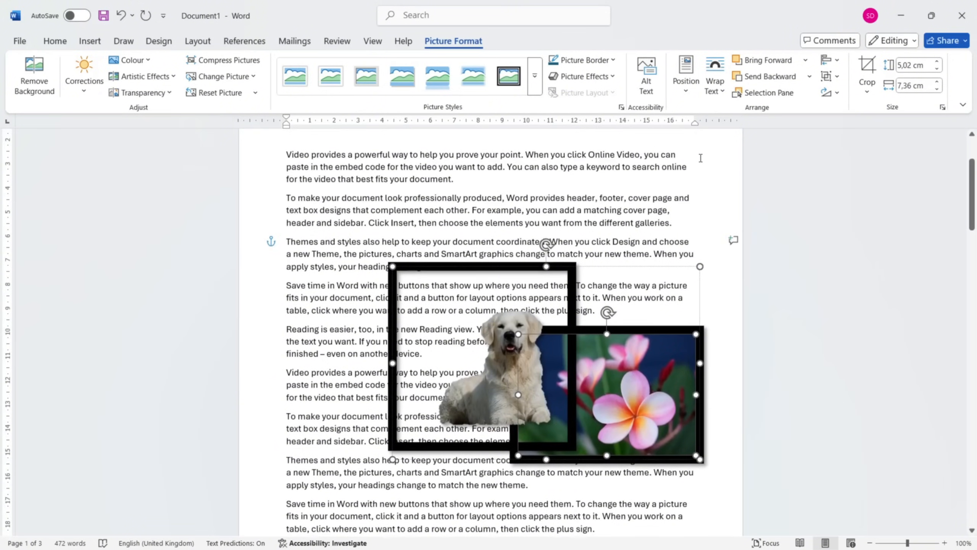
click(646, 213)
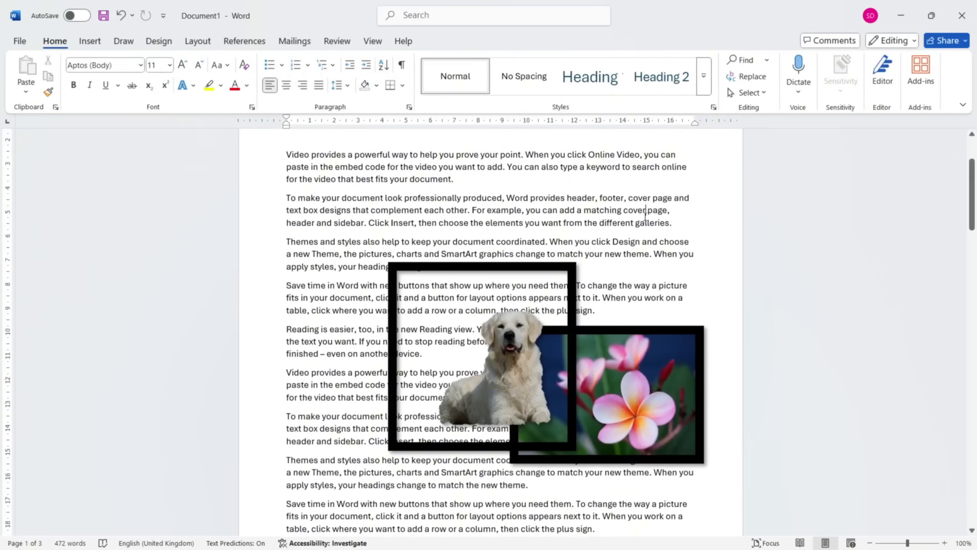